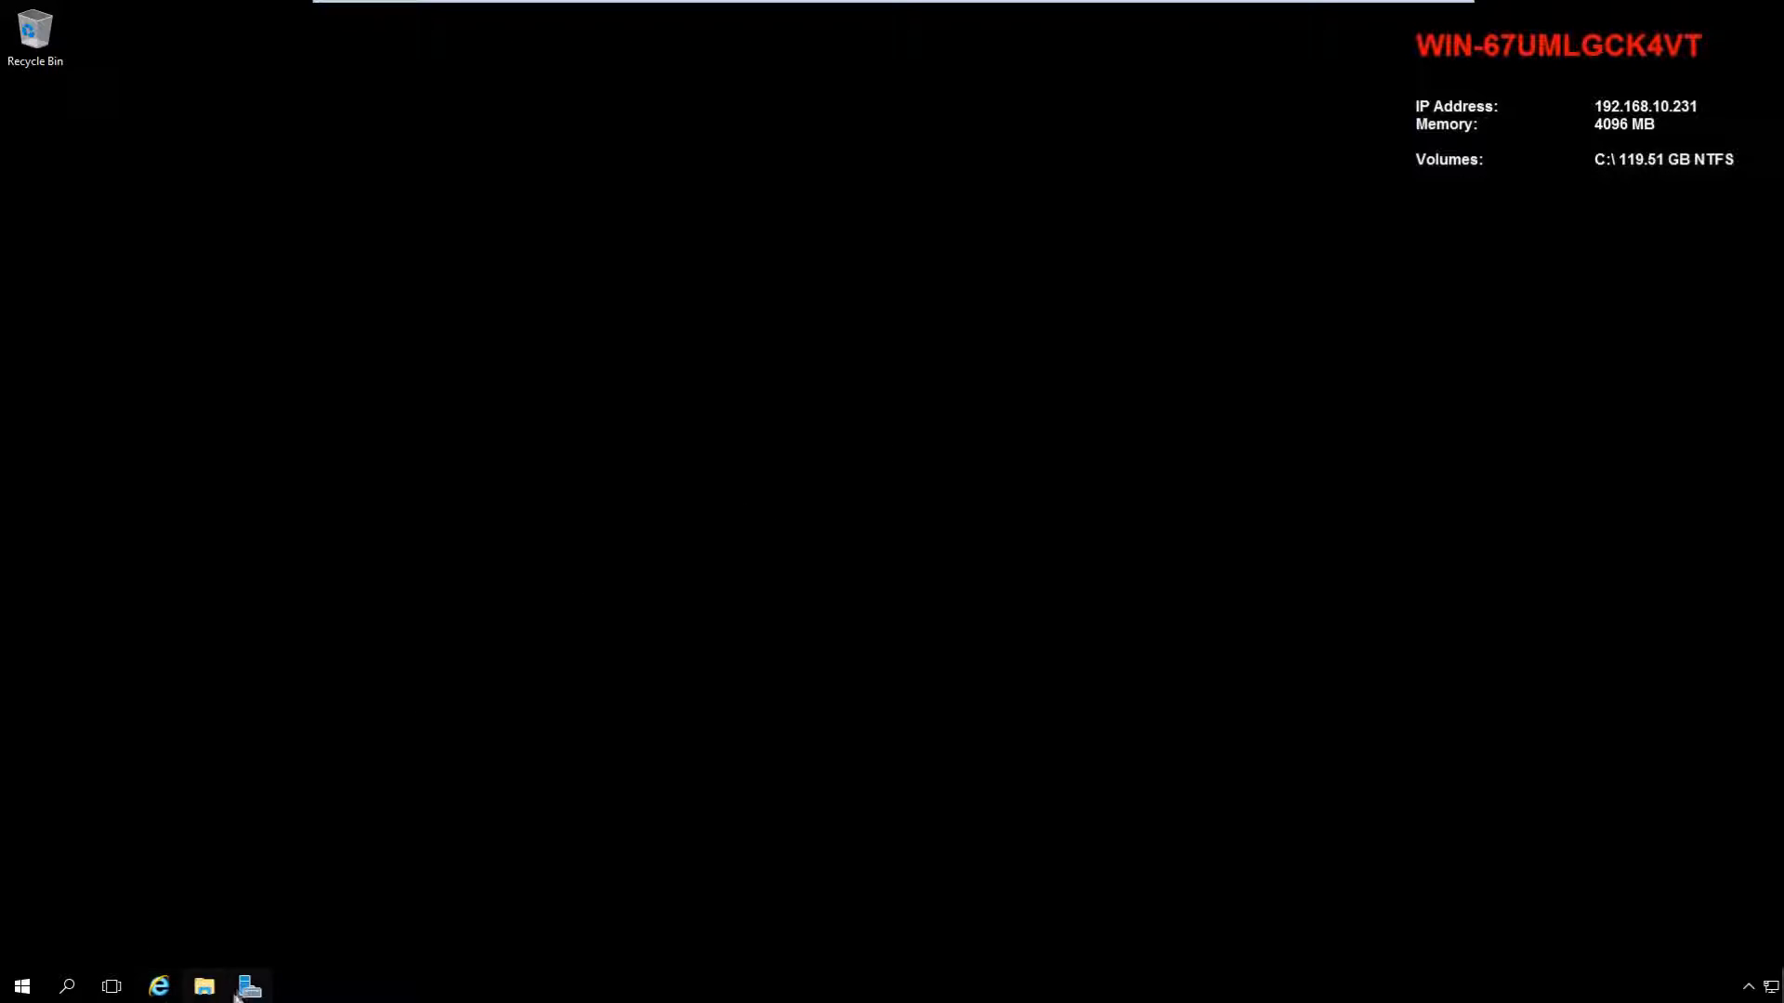
Open the disks overview under File and Storage Services in Server Manager and examine disk 0's volumes
{"action": "mouse_move", "coordinate": [247, 988]}
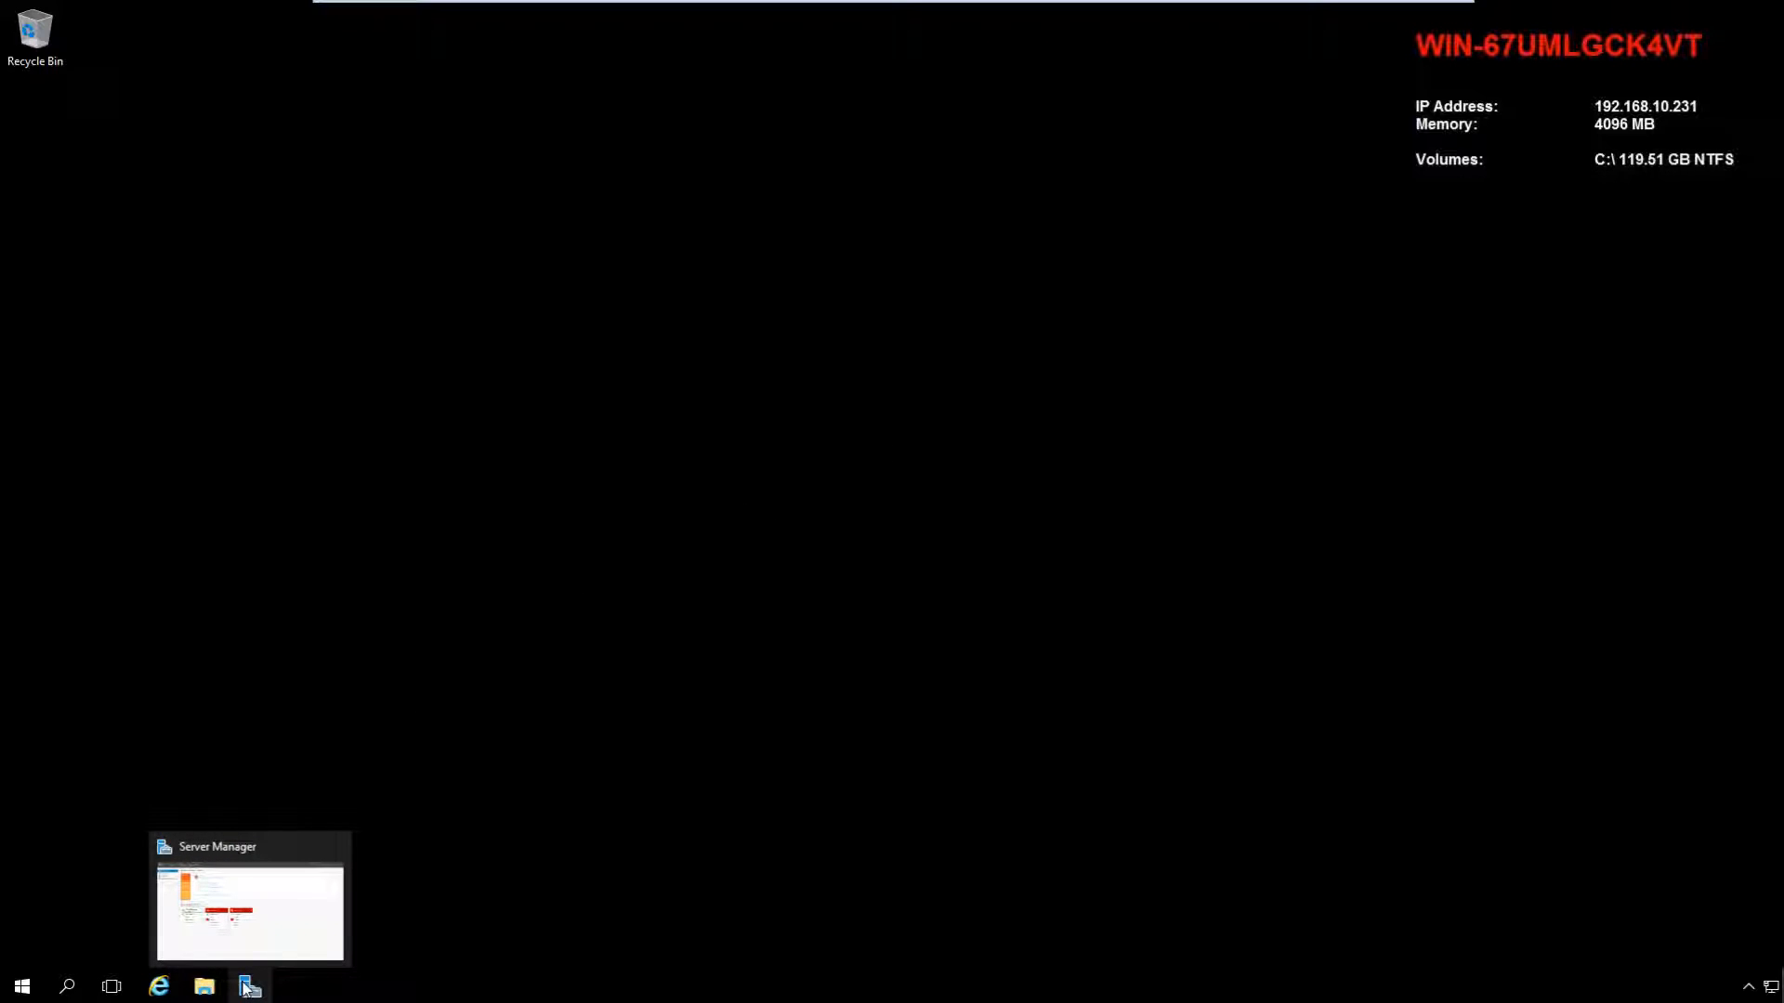
{"action": "left_click", "coordinate": [248, 987]}
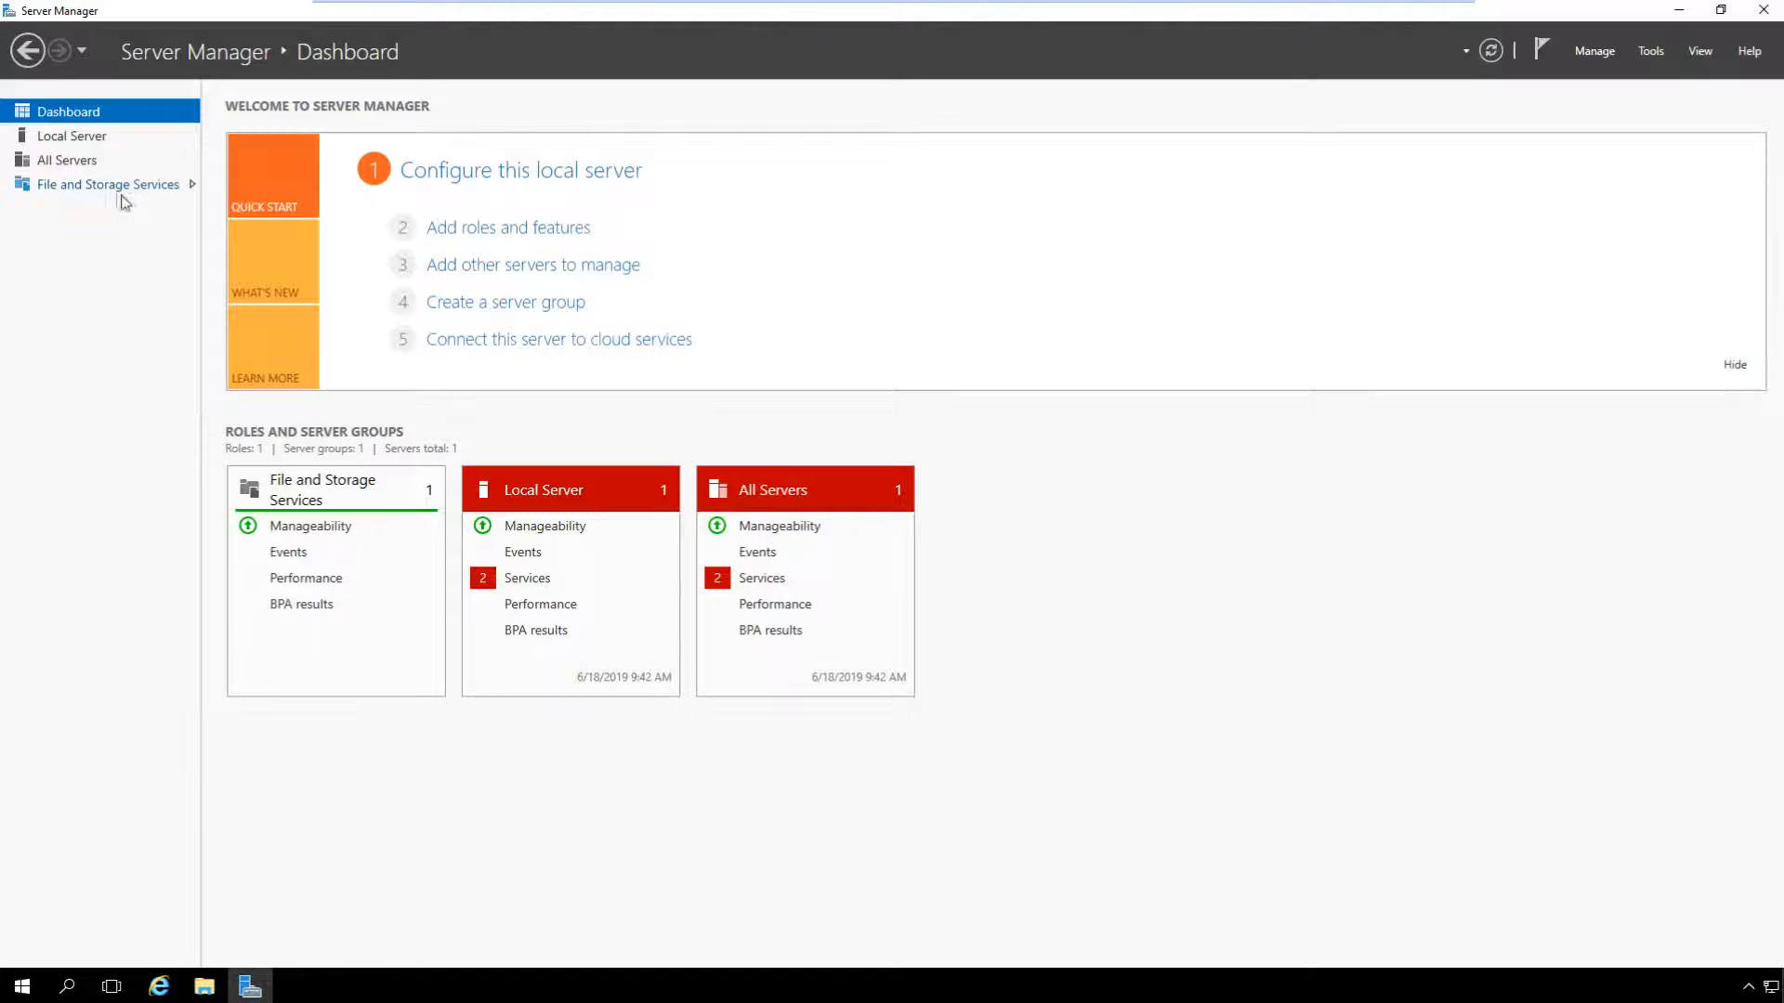
{"action": "left_click", "coordinate": [107, 191]}
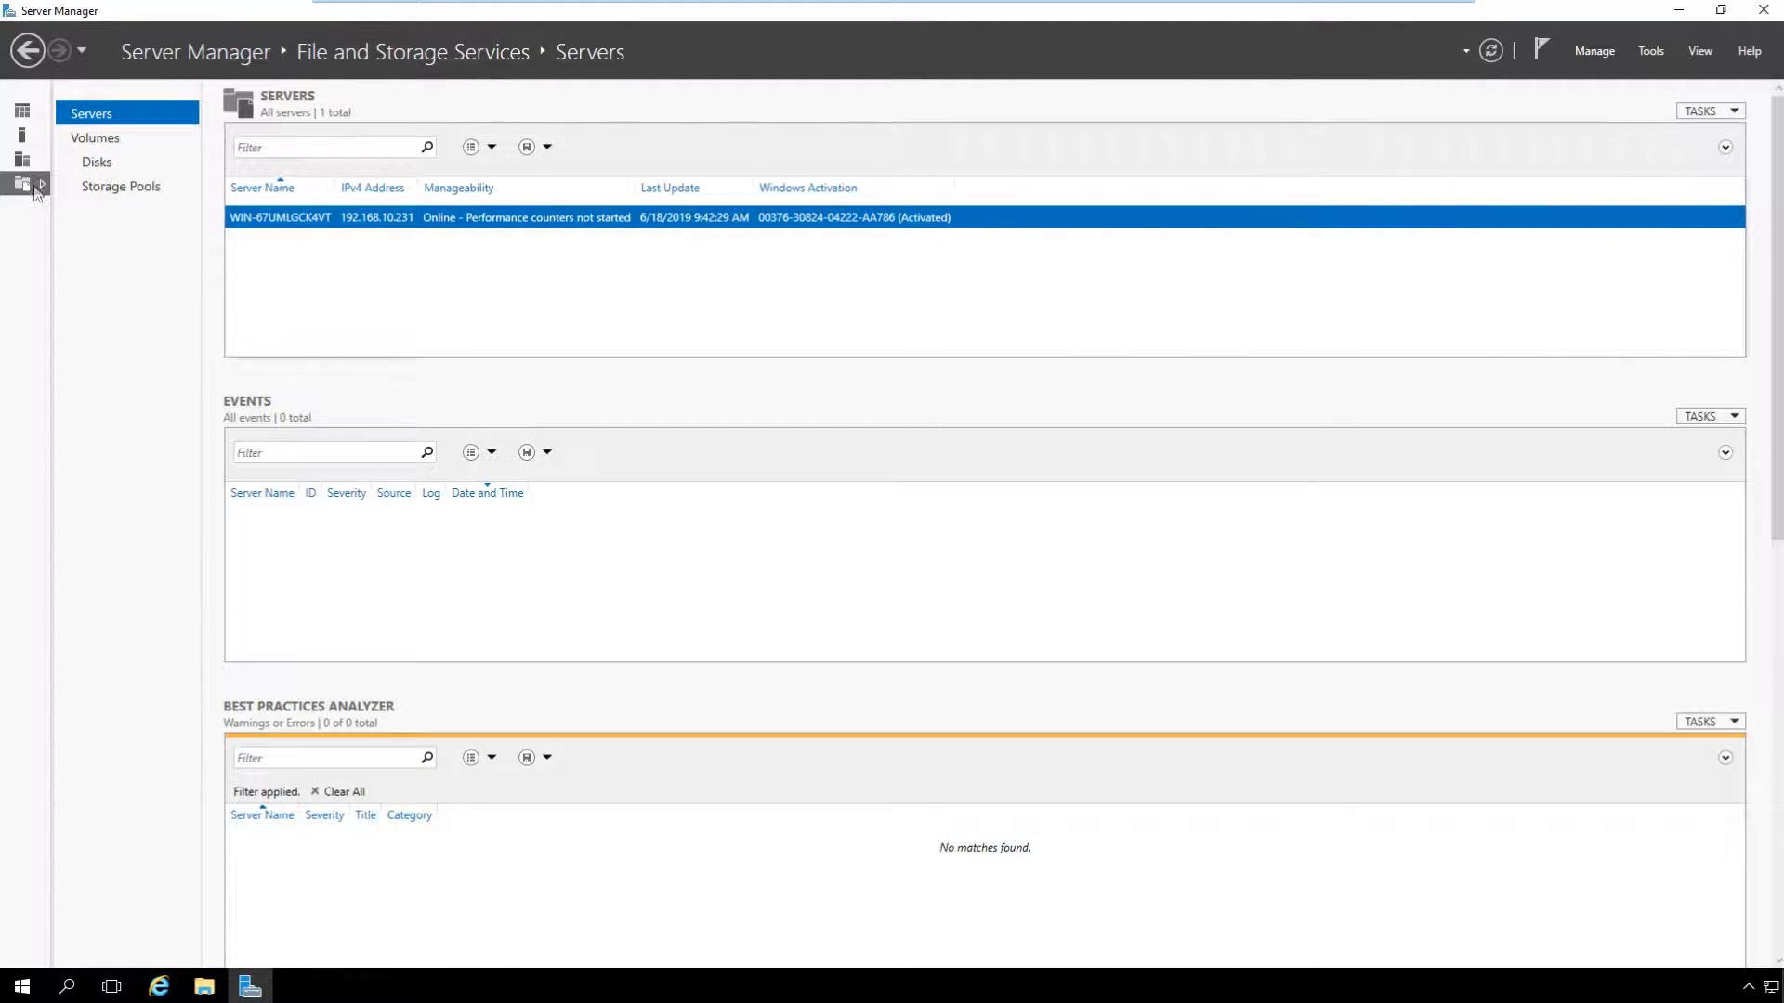
{"action": "left_click", "coordinate": [96, 166]}
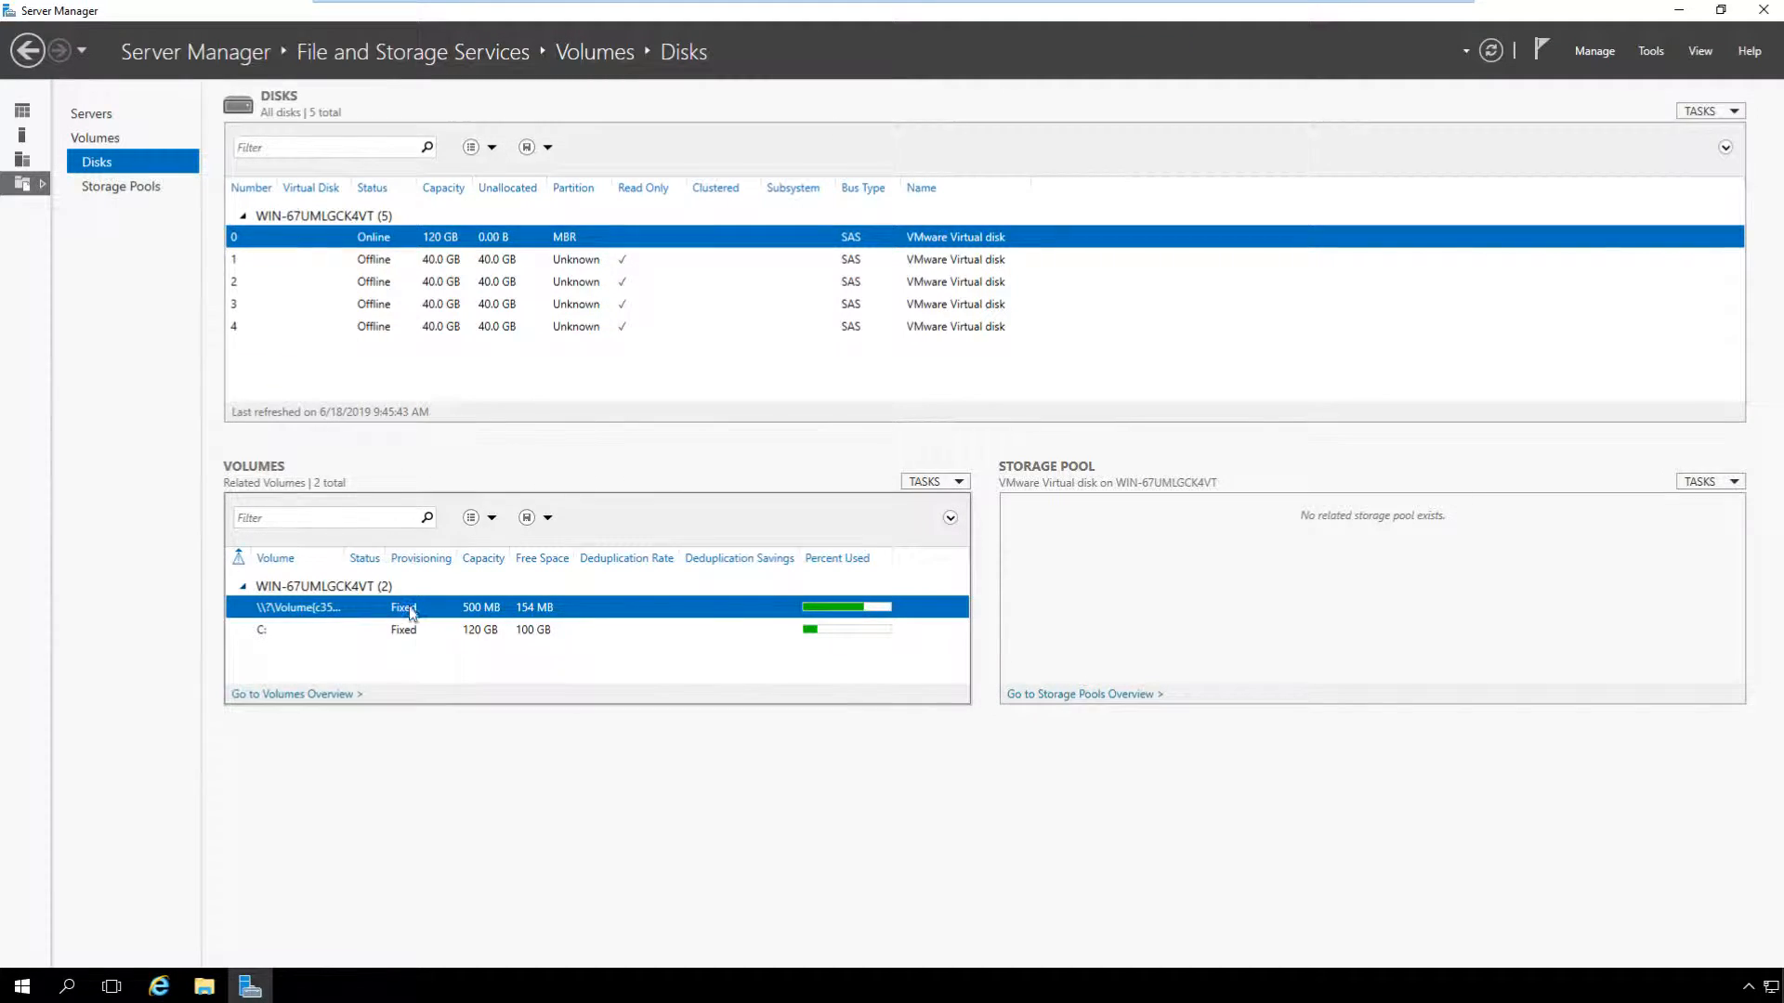
{"action": "left_click", "coordinate": [357, 631]}
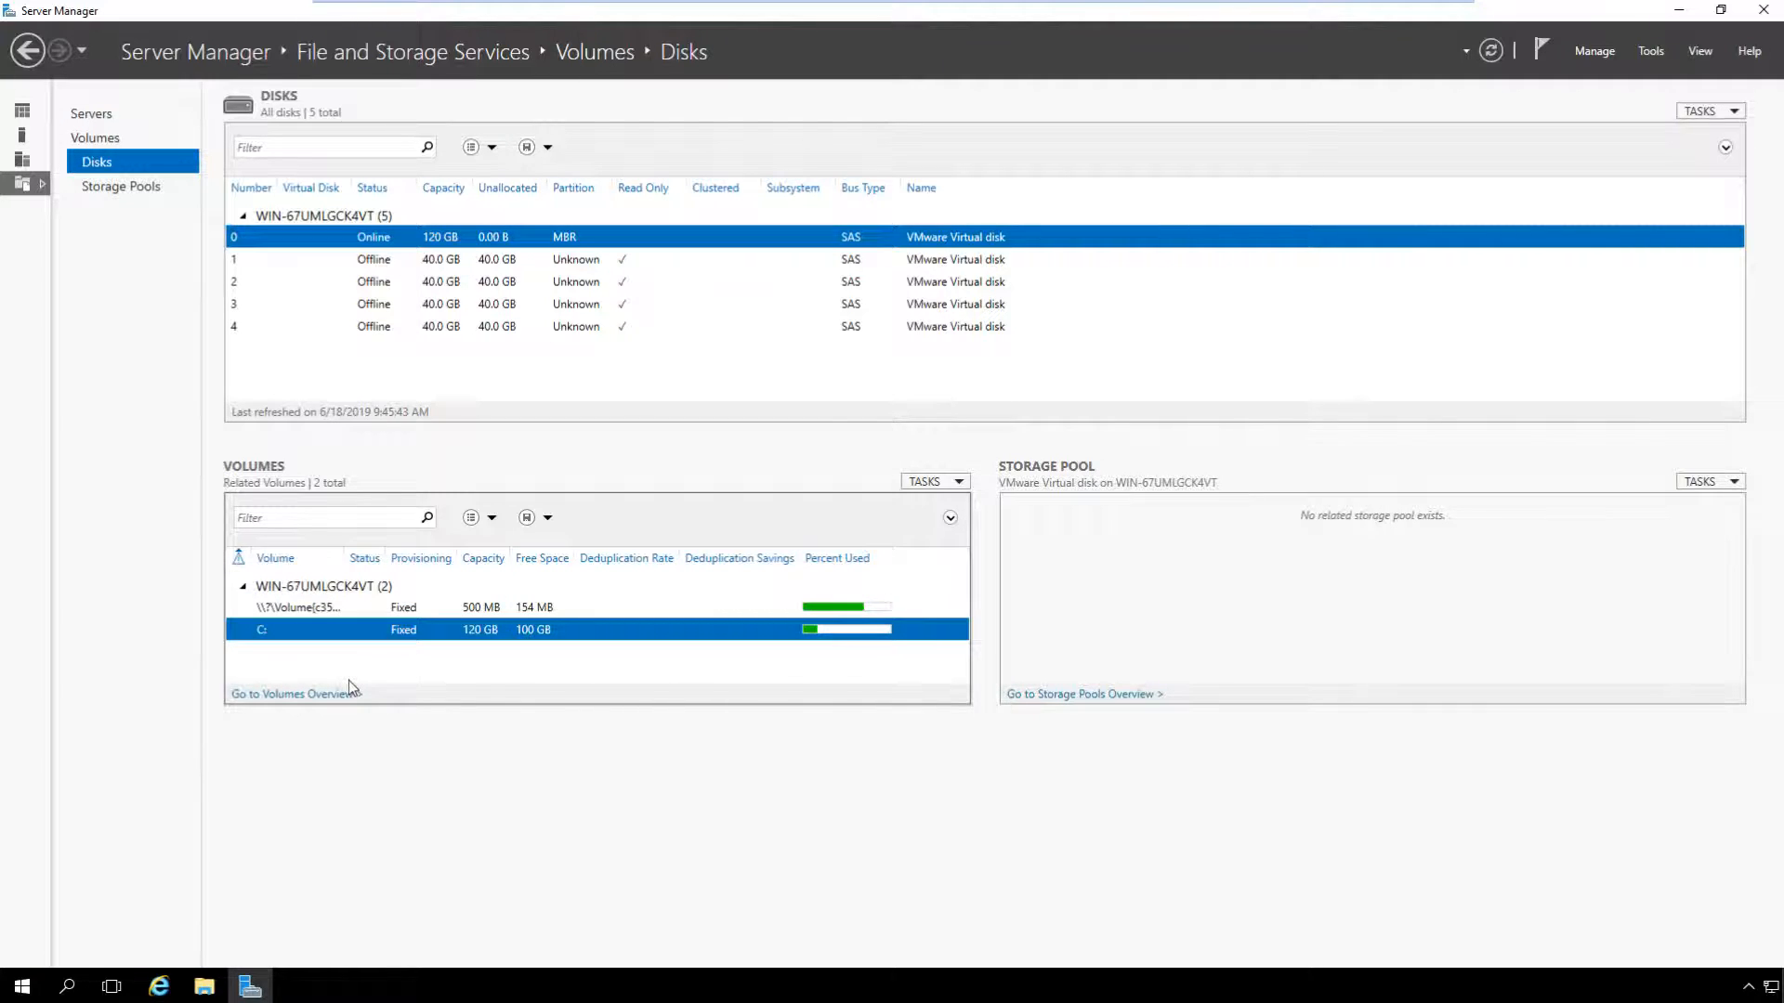
{"action": "left_click", "coordinate": [277, 608]}
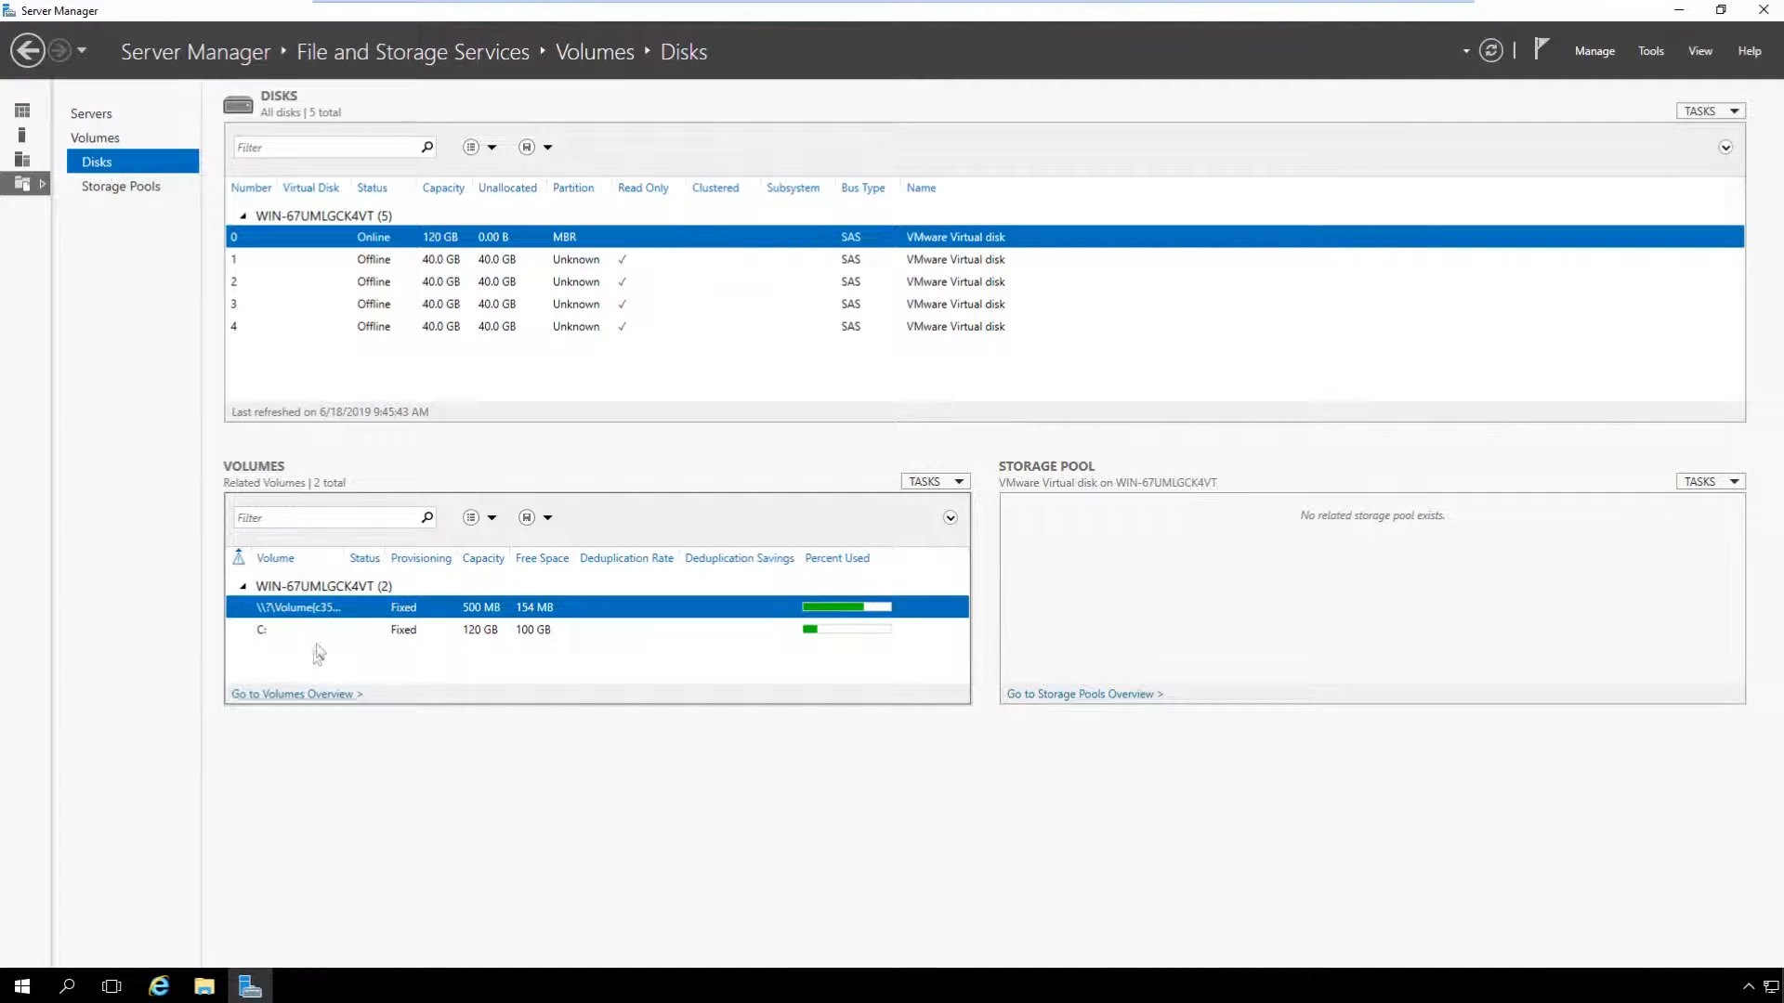
{"action": "left_click", "coordinate": [327, 631]}
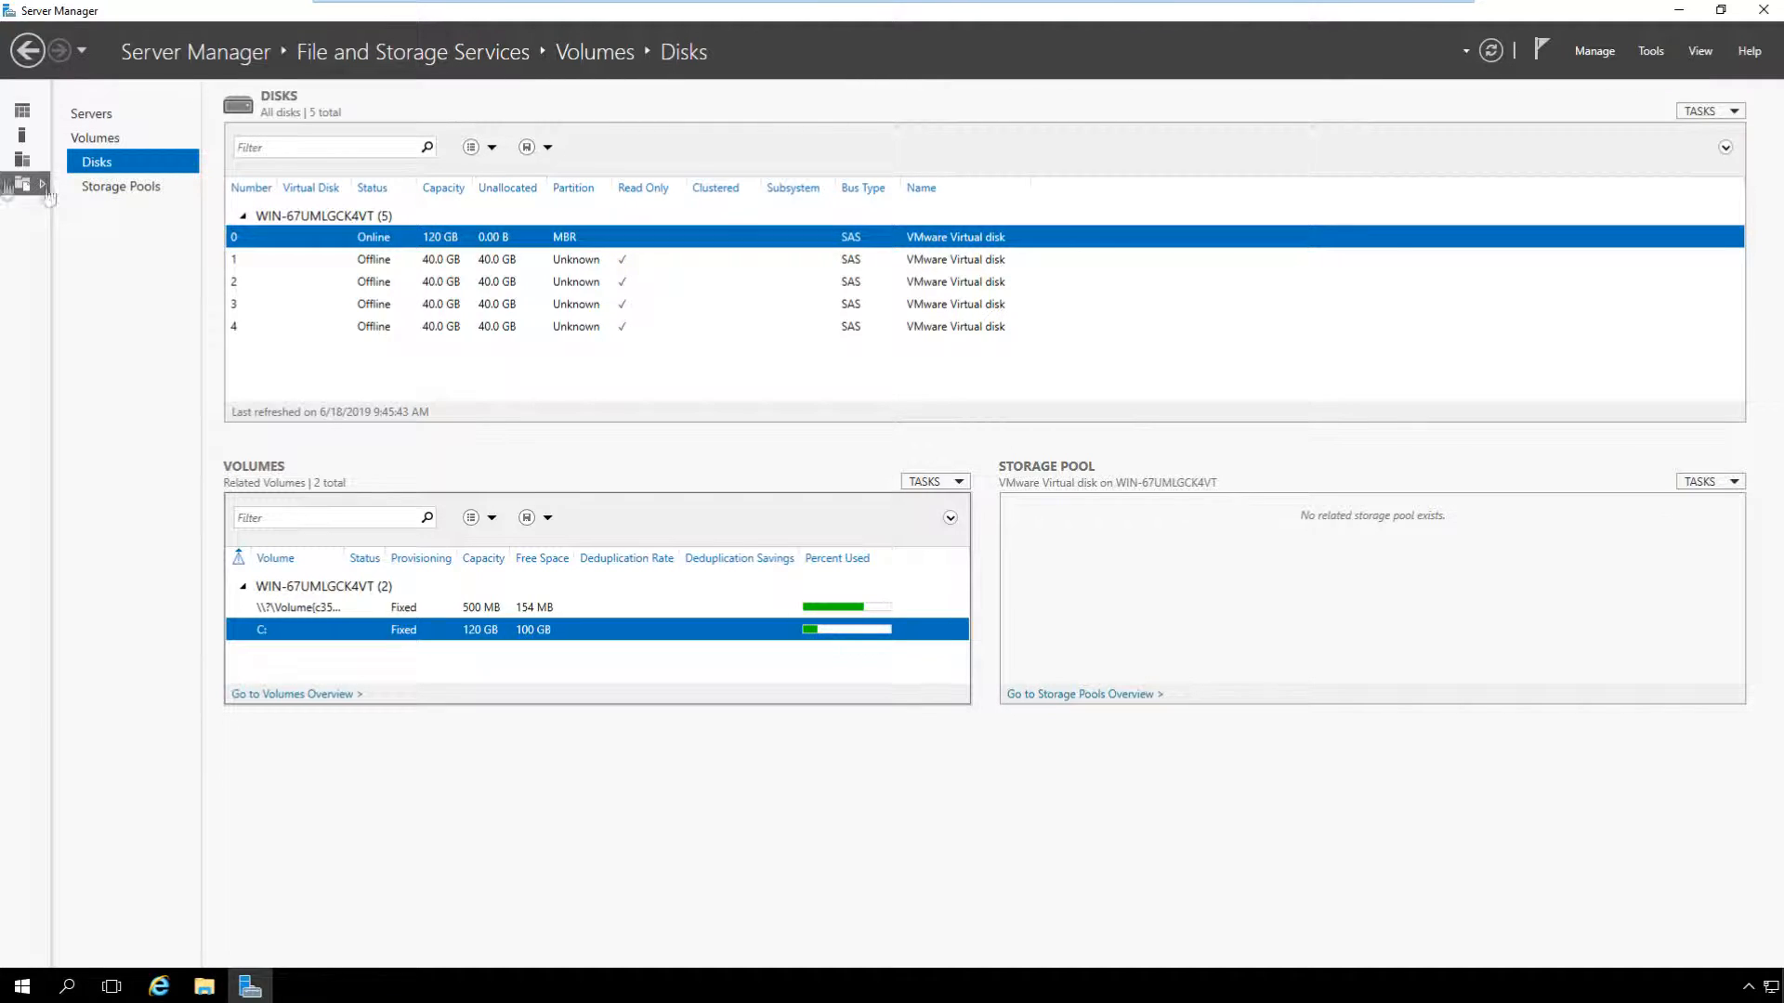
Start a new storage pool named Mass Storage, using the Primordial group of available disks
{"action": "left_click", "coordinate": [153, 191]}
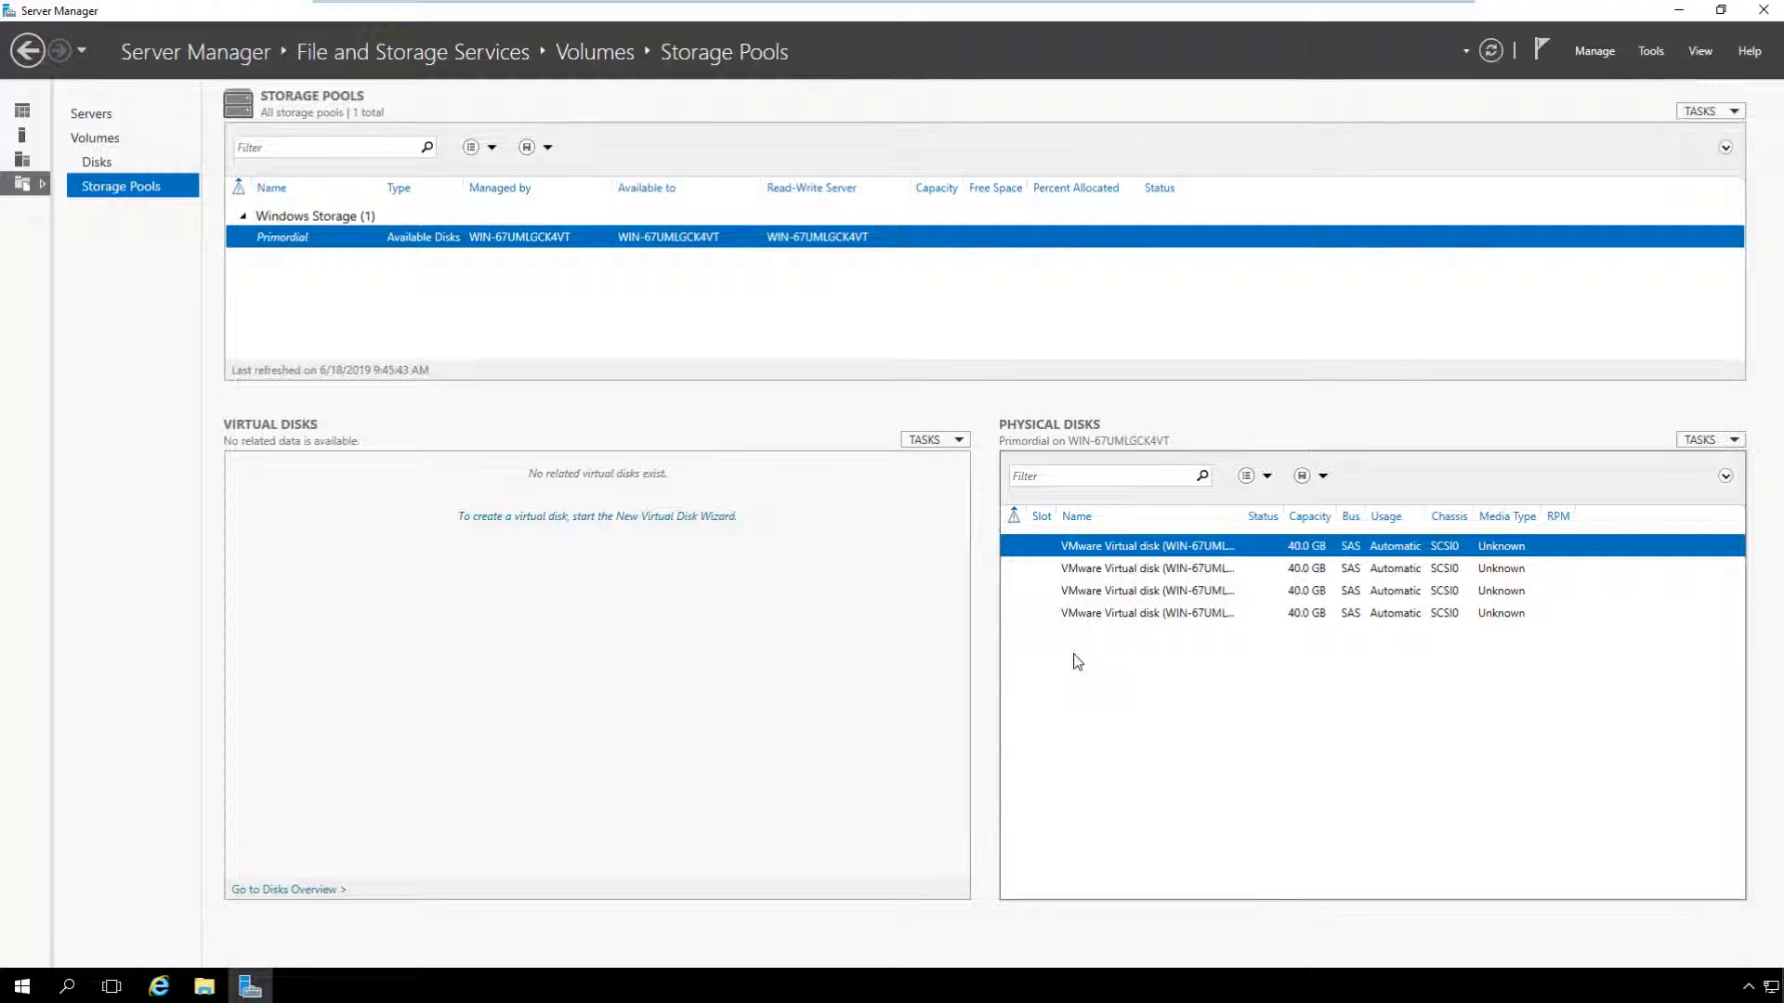
{"action": "right_click", "coordinate": [560, 291]}
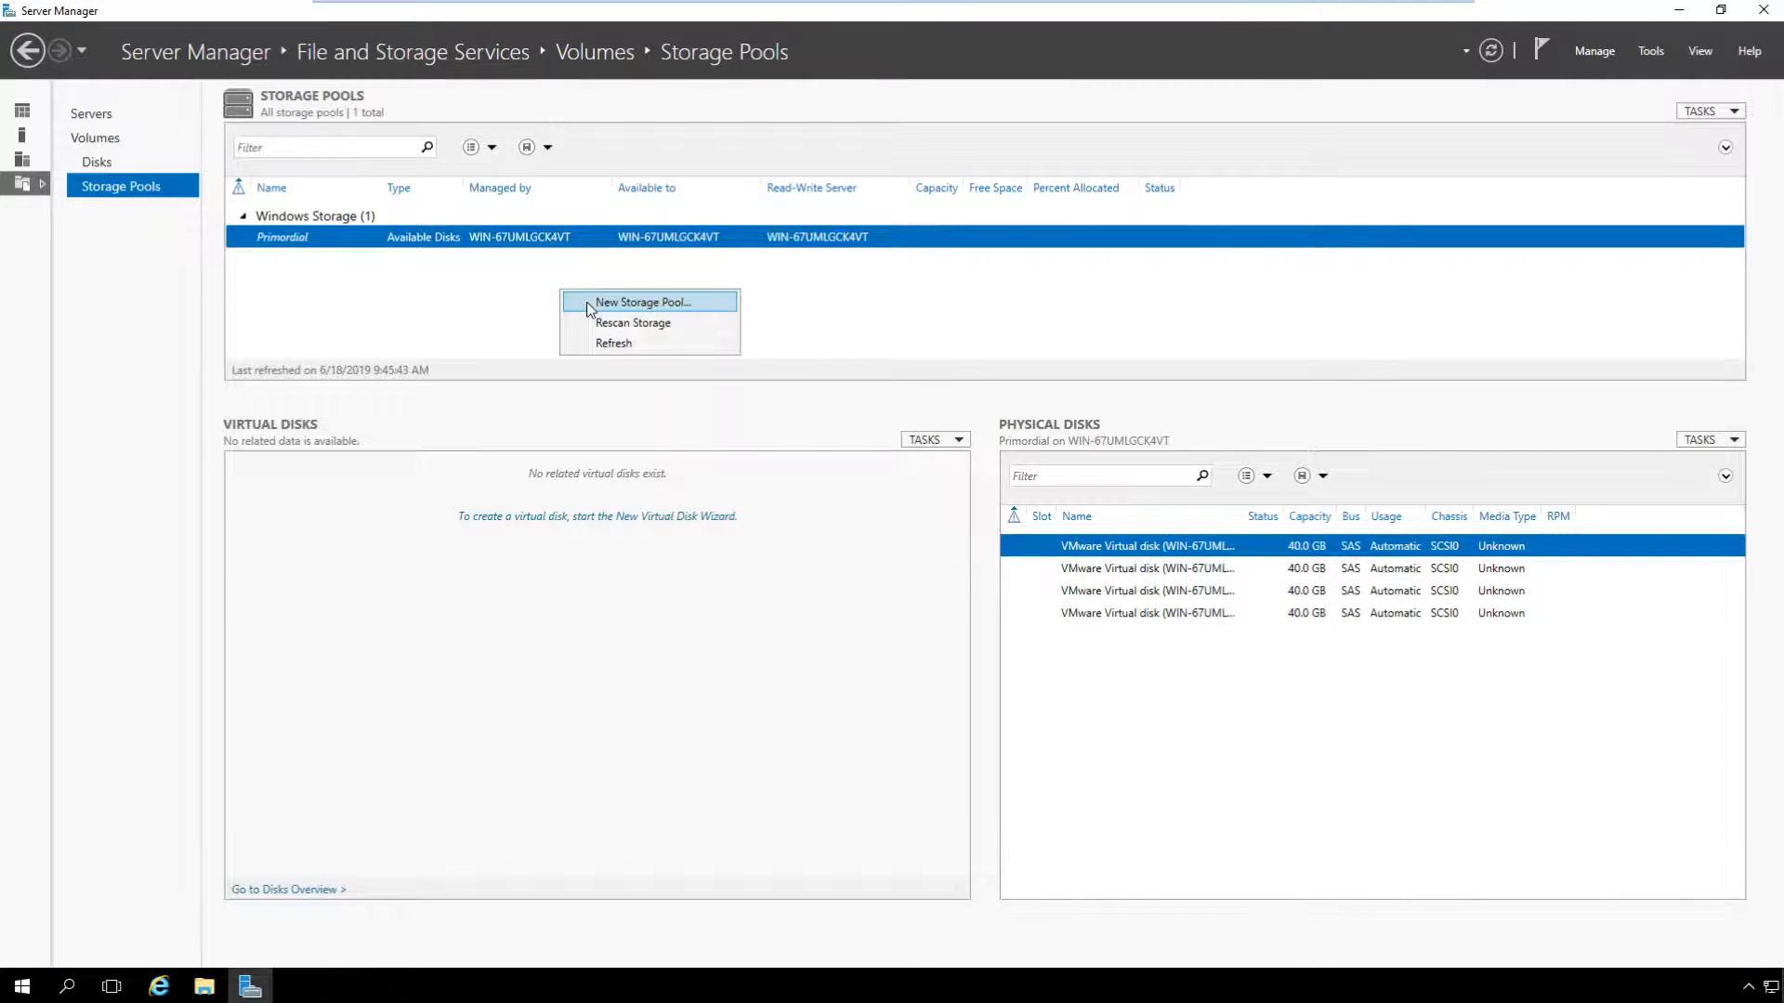
{"action": "left_click", "coordinate": [587, 302]}
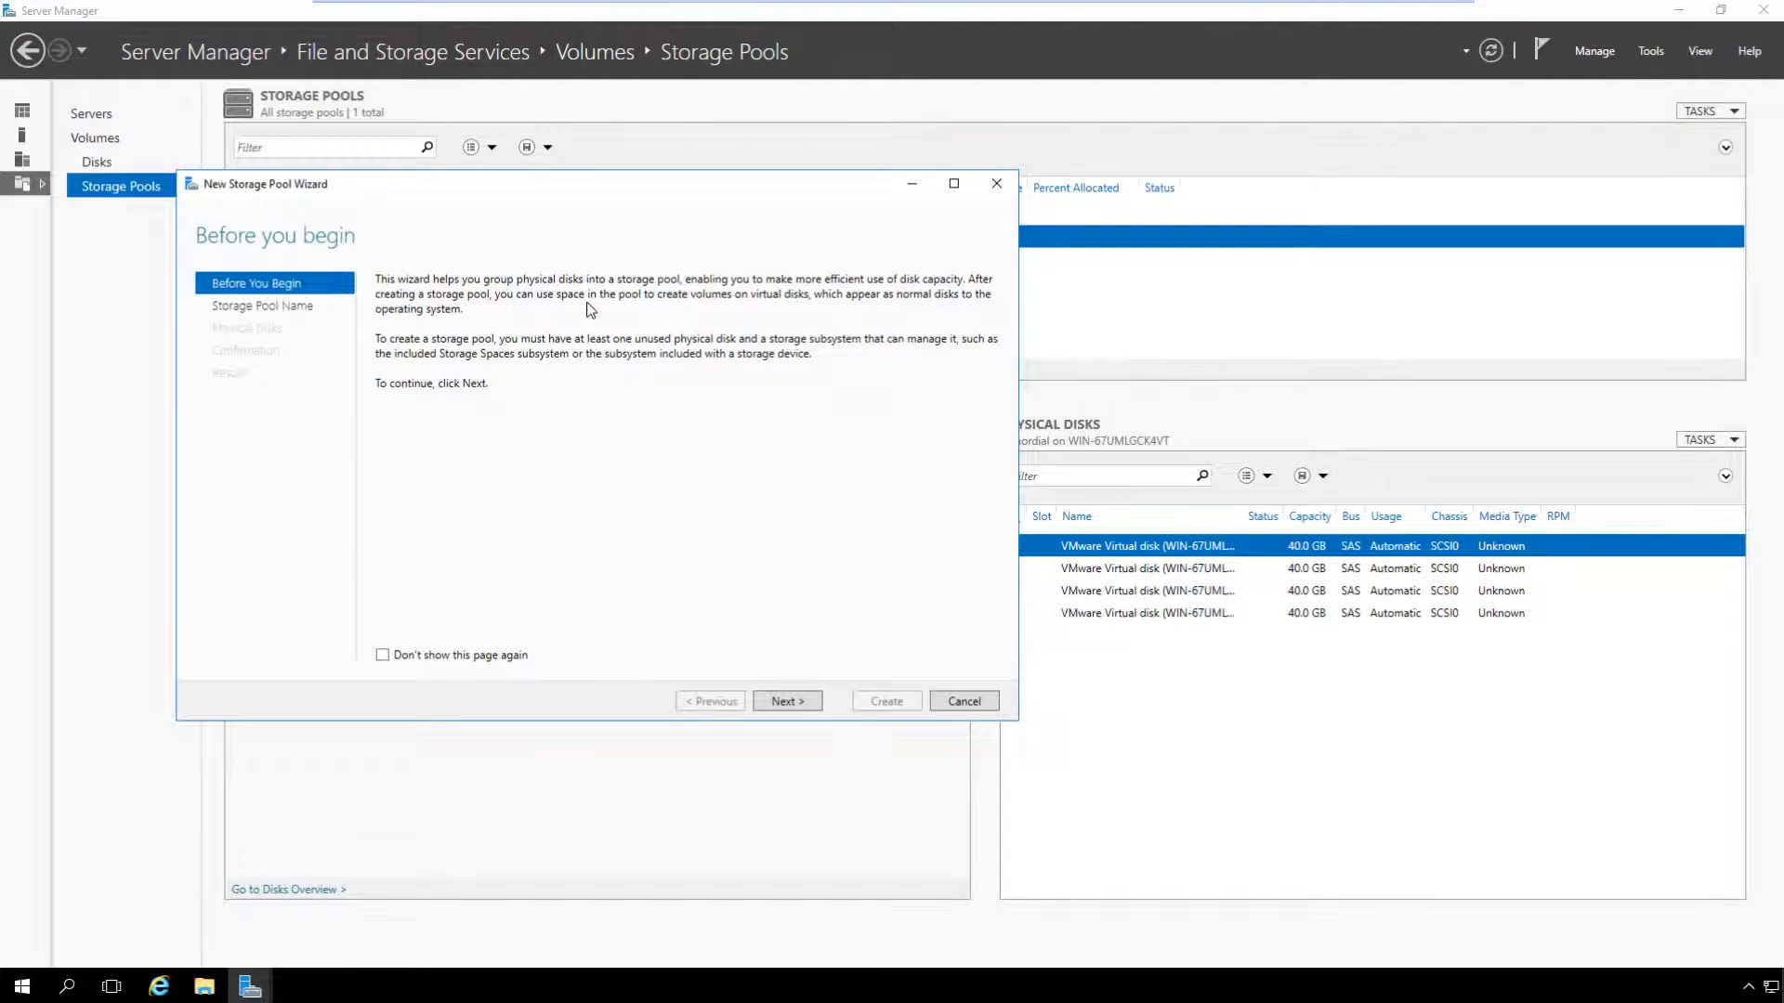
{"action": "left_click", "coordinate": [785, 703]}
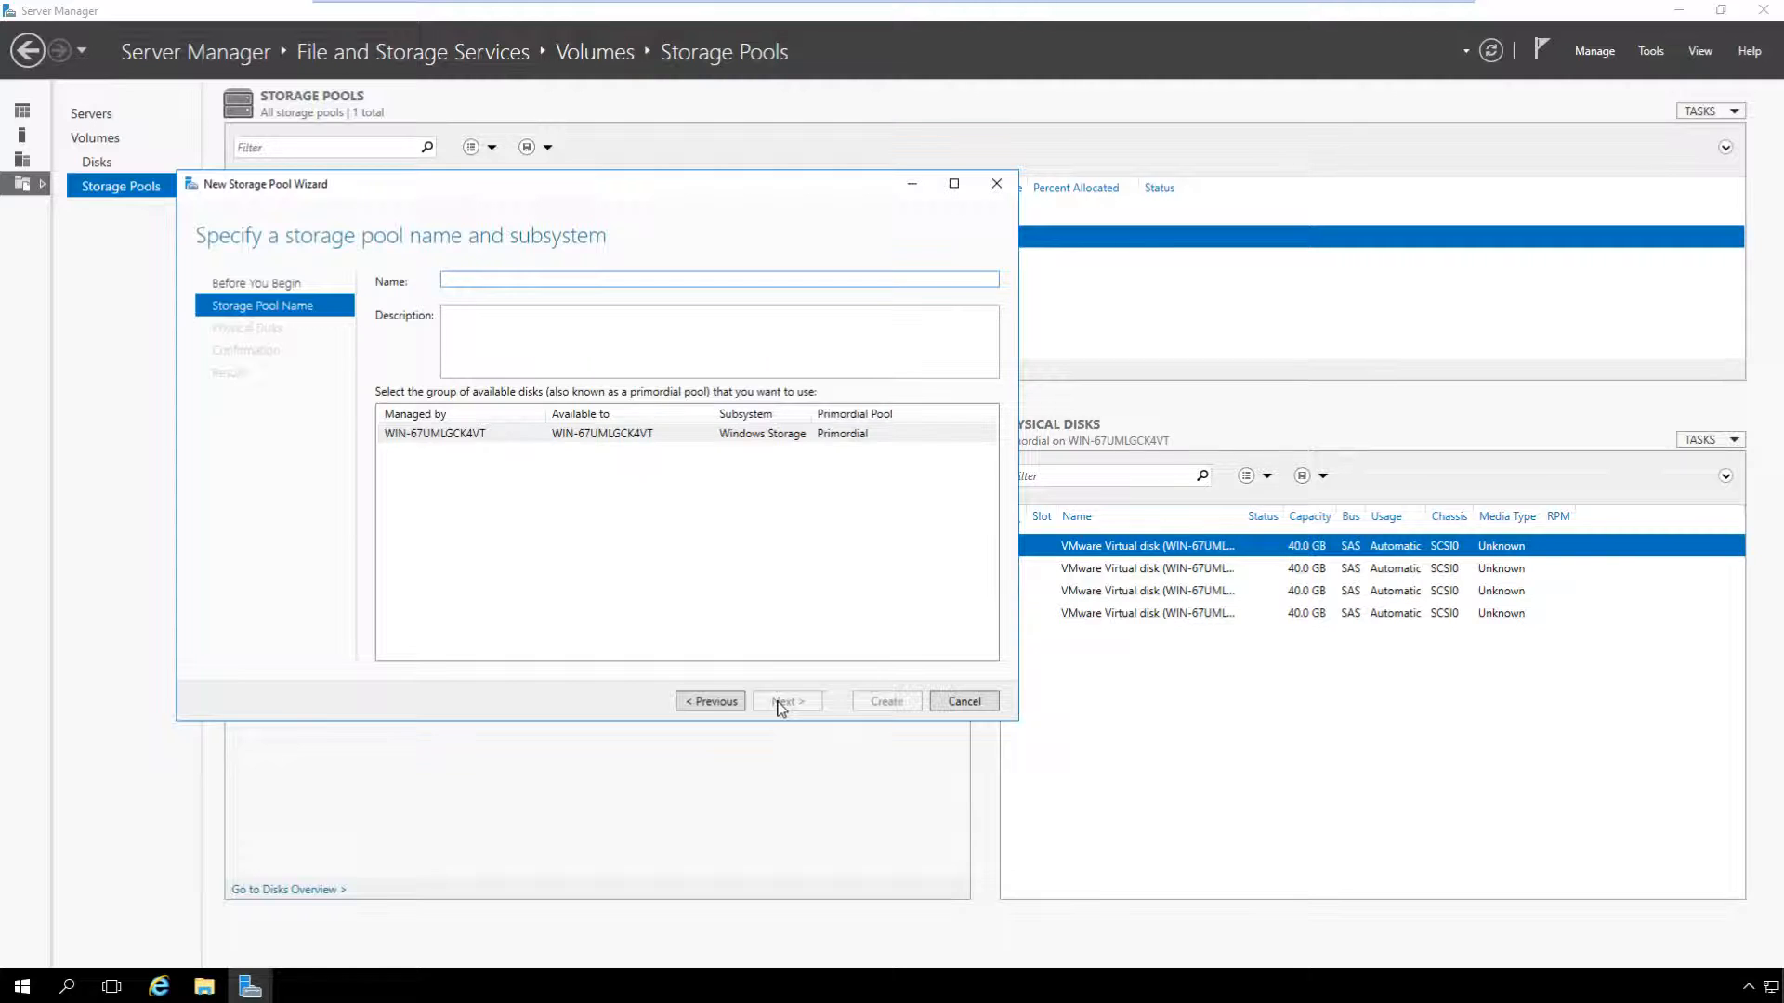
{"action": "type", "text": "Mass Storage"}
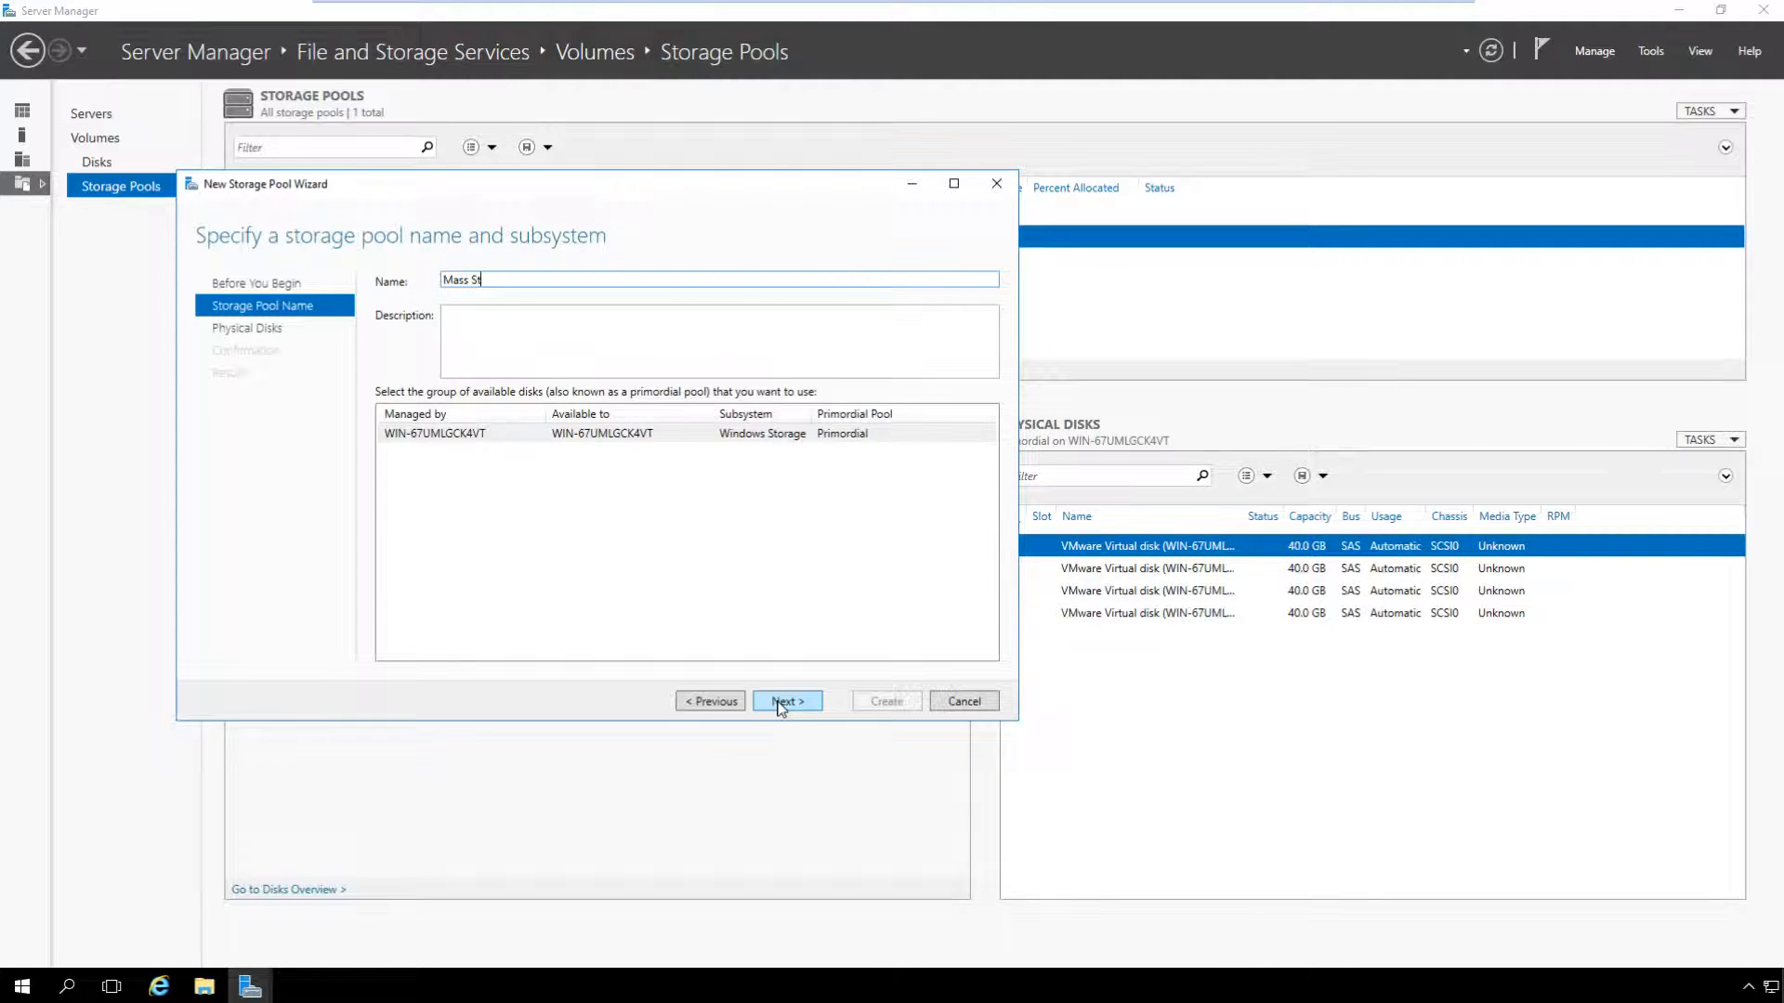
{"action": "left_click", "coordinate": [558, 436]}
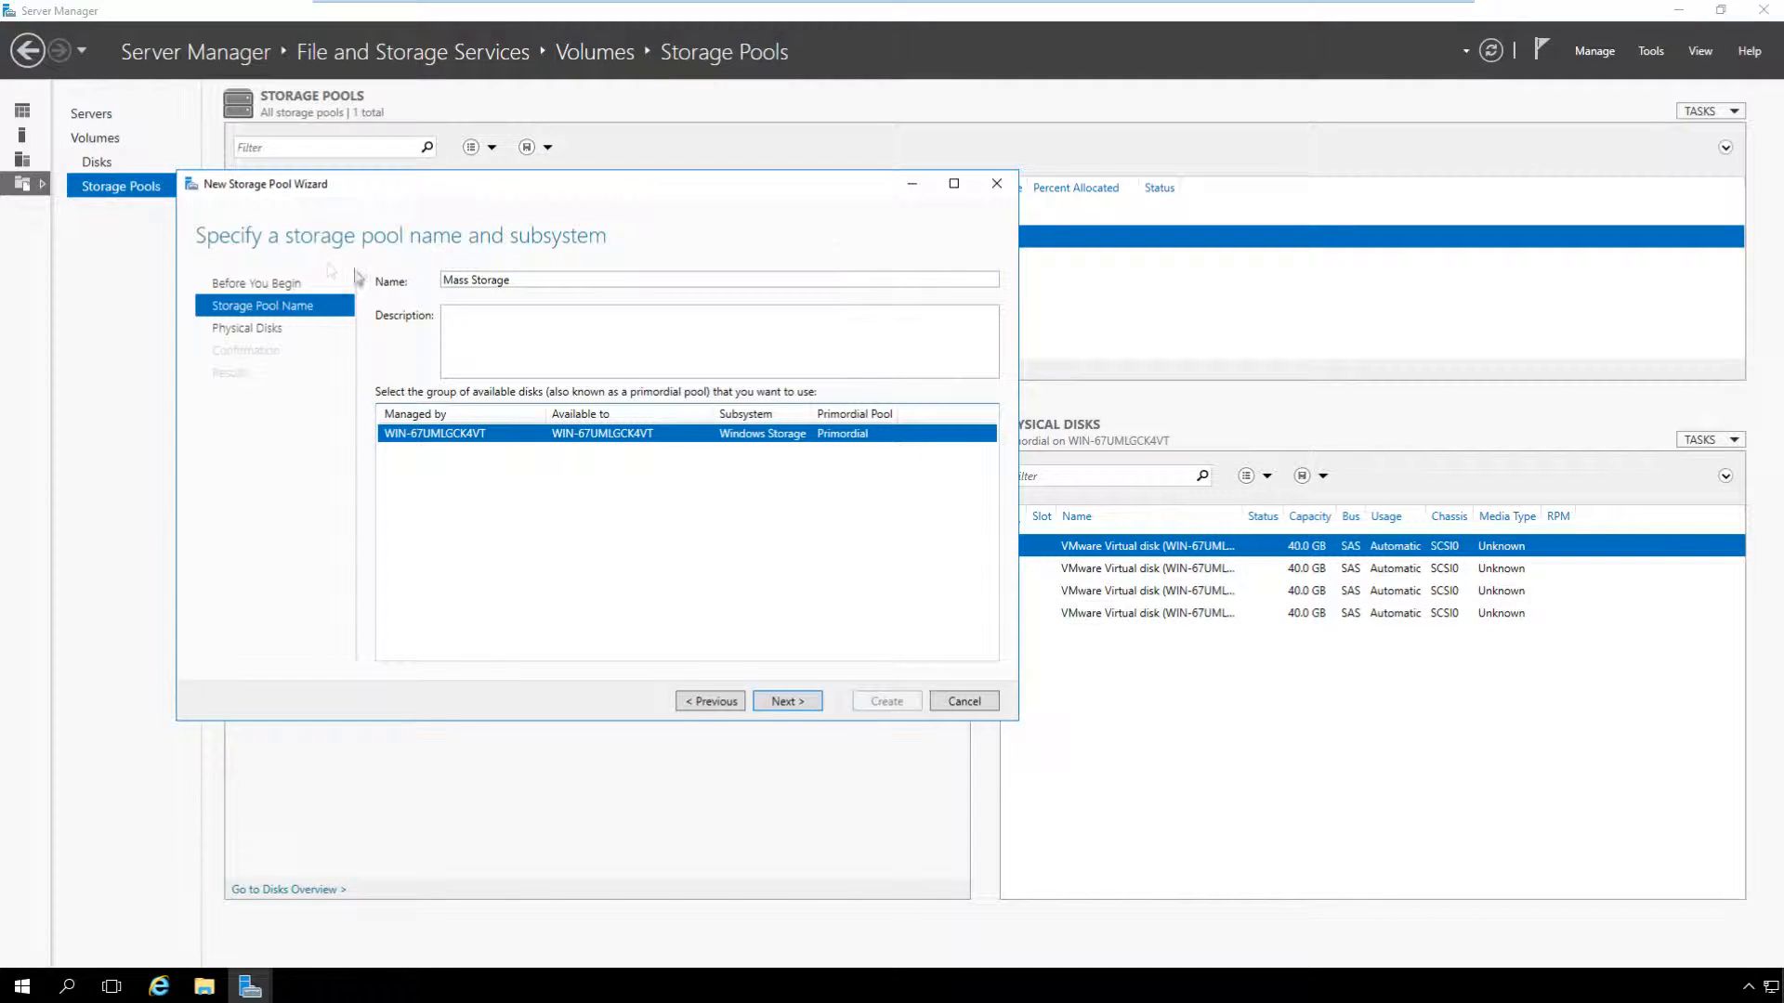
{"action": "left_click", "coordinate": [787, 702]}
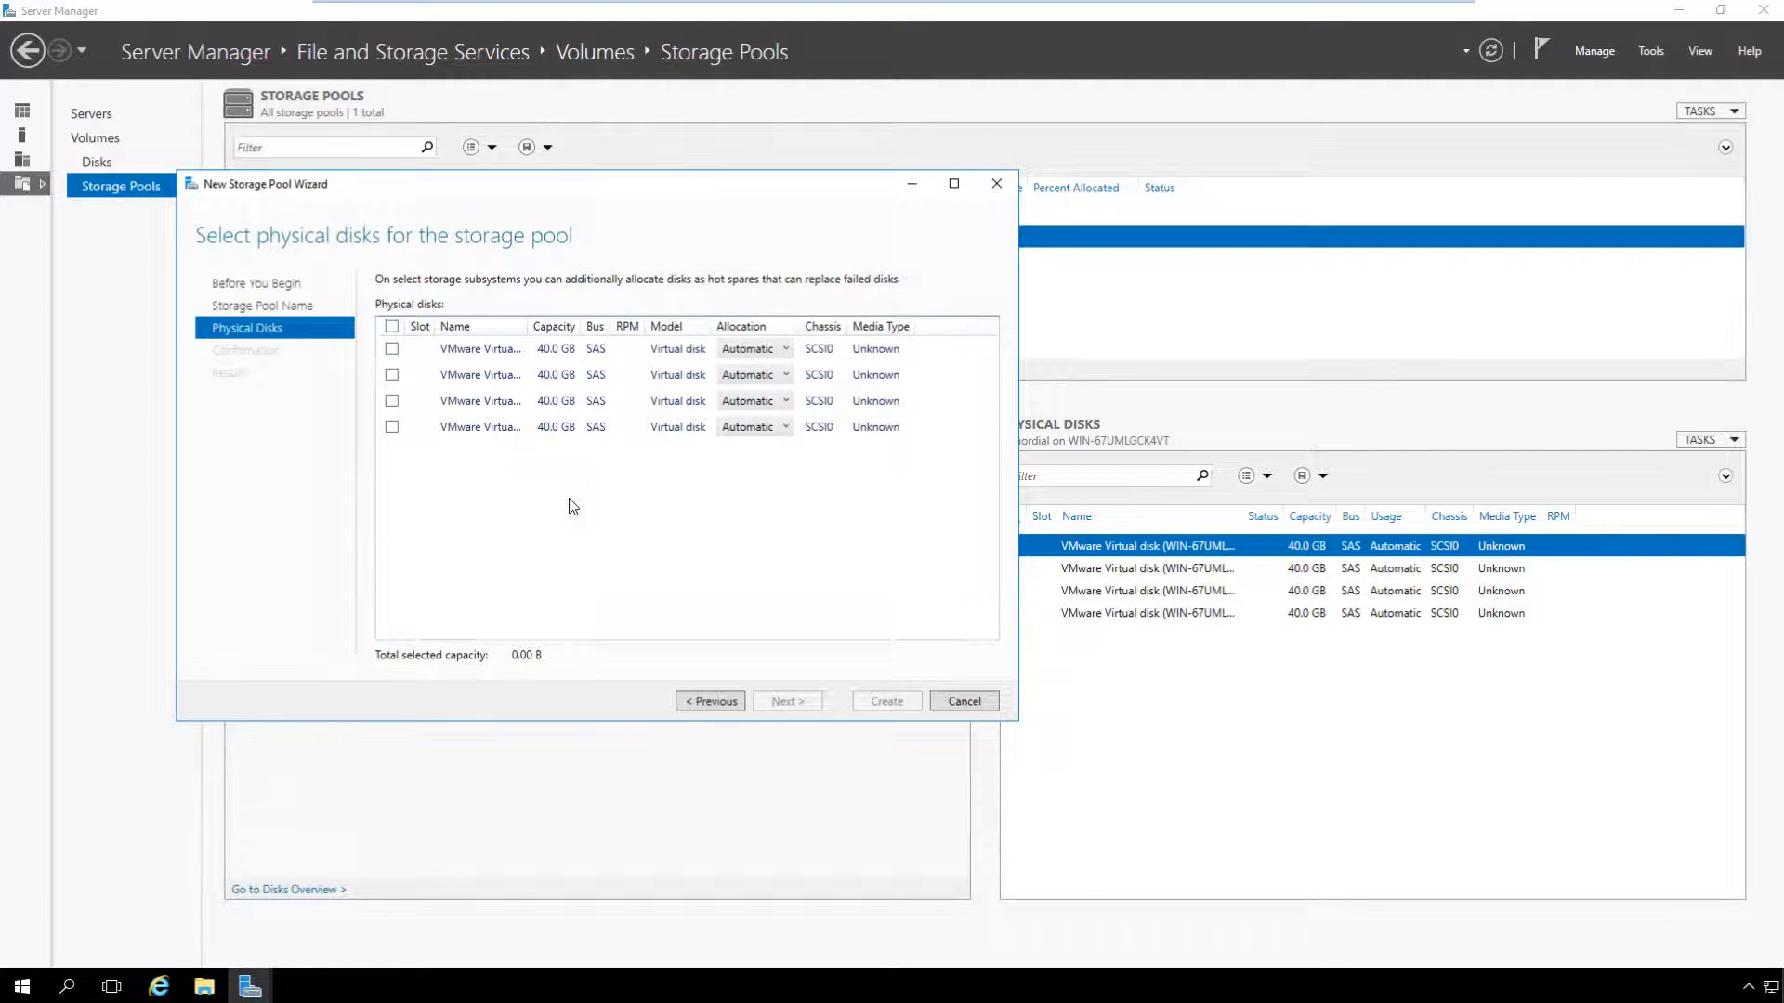
Add the first three 40 GB disks with Automatic allocation and create the storage pool
{"action": "left_click", "coordinate": [392, 348]}
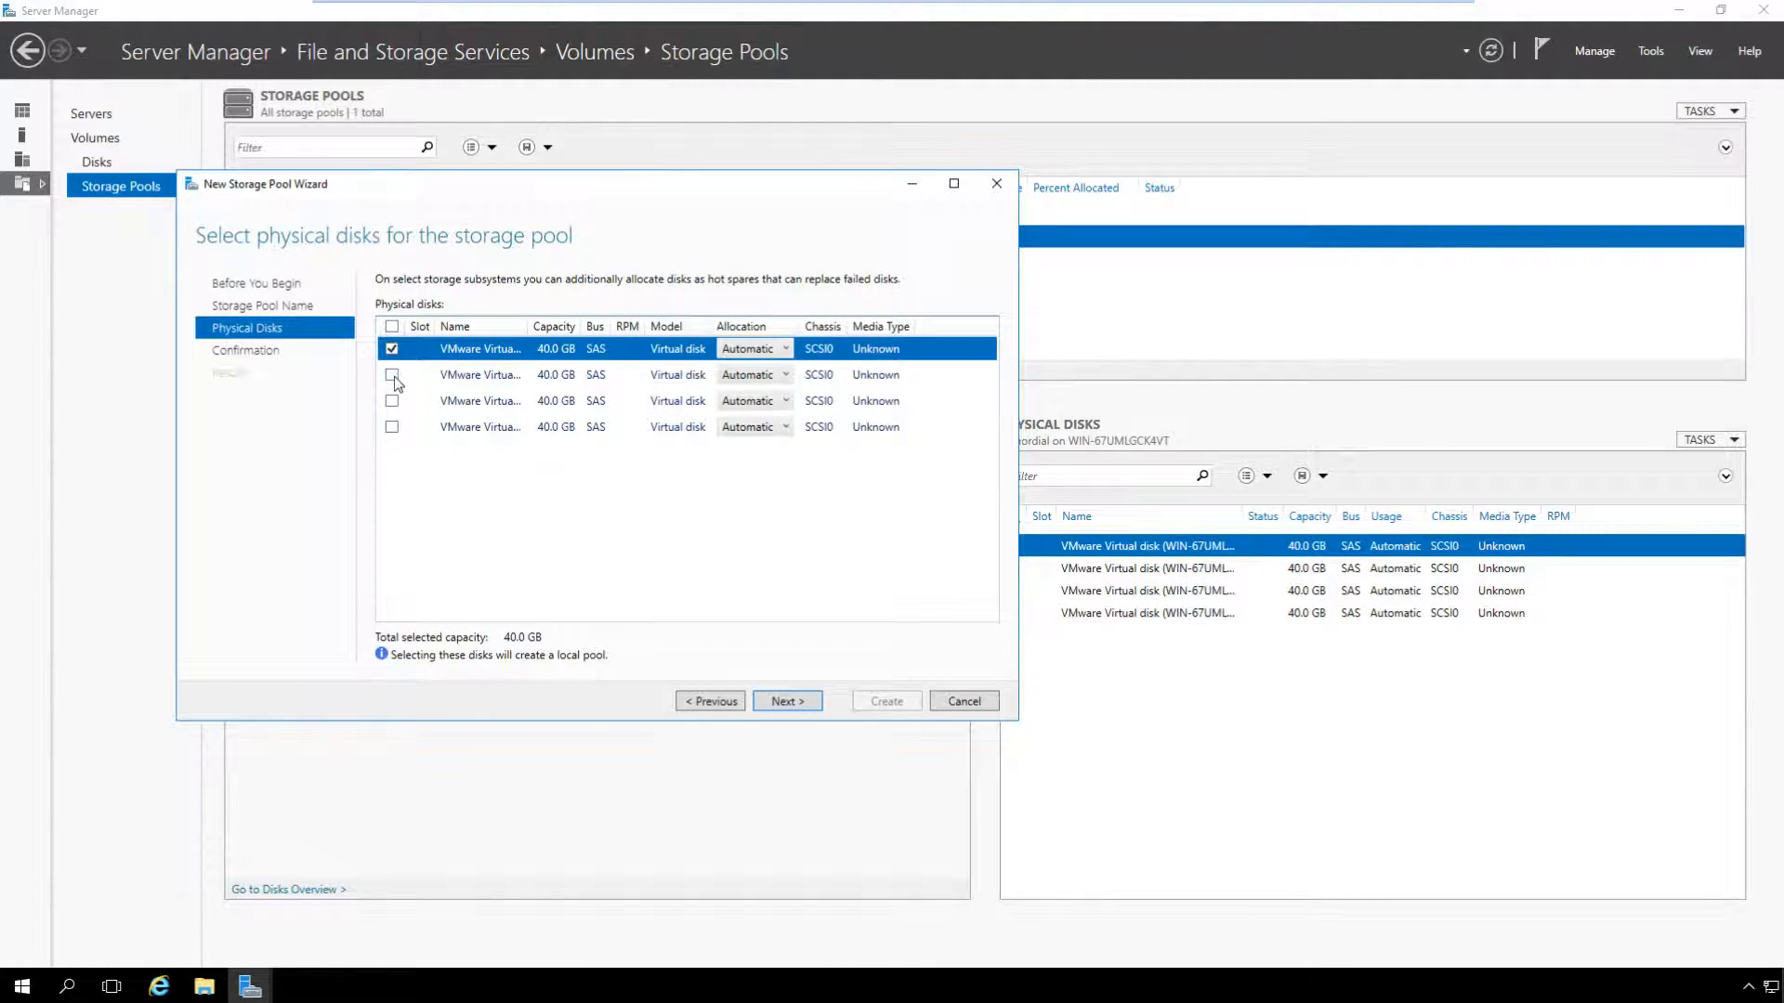
{"action": "left_click", "coordinate": [391, 375]}
{"action": "left_click", "coordinate": [392, 401]}
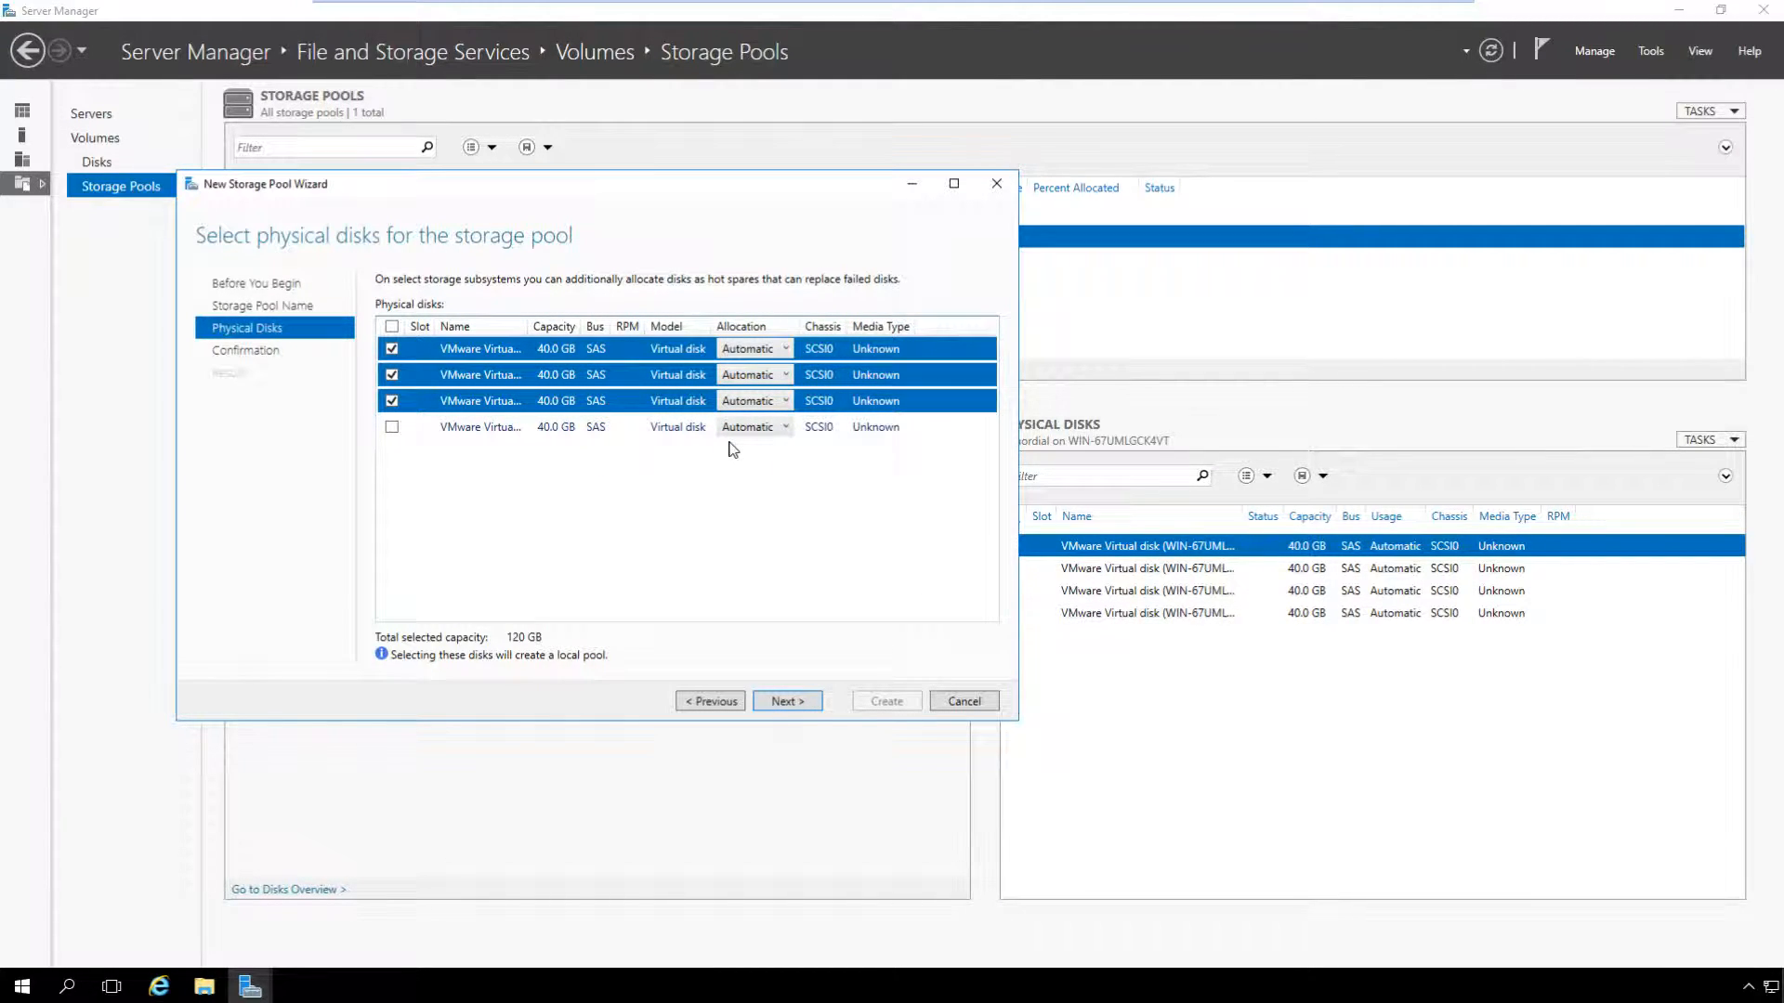
{"action": "left_click", "coordinate": [783, 351]}
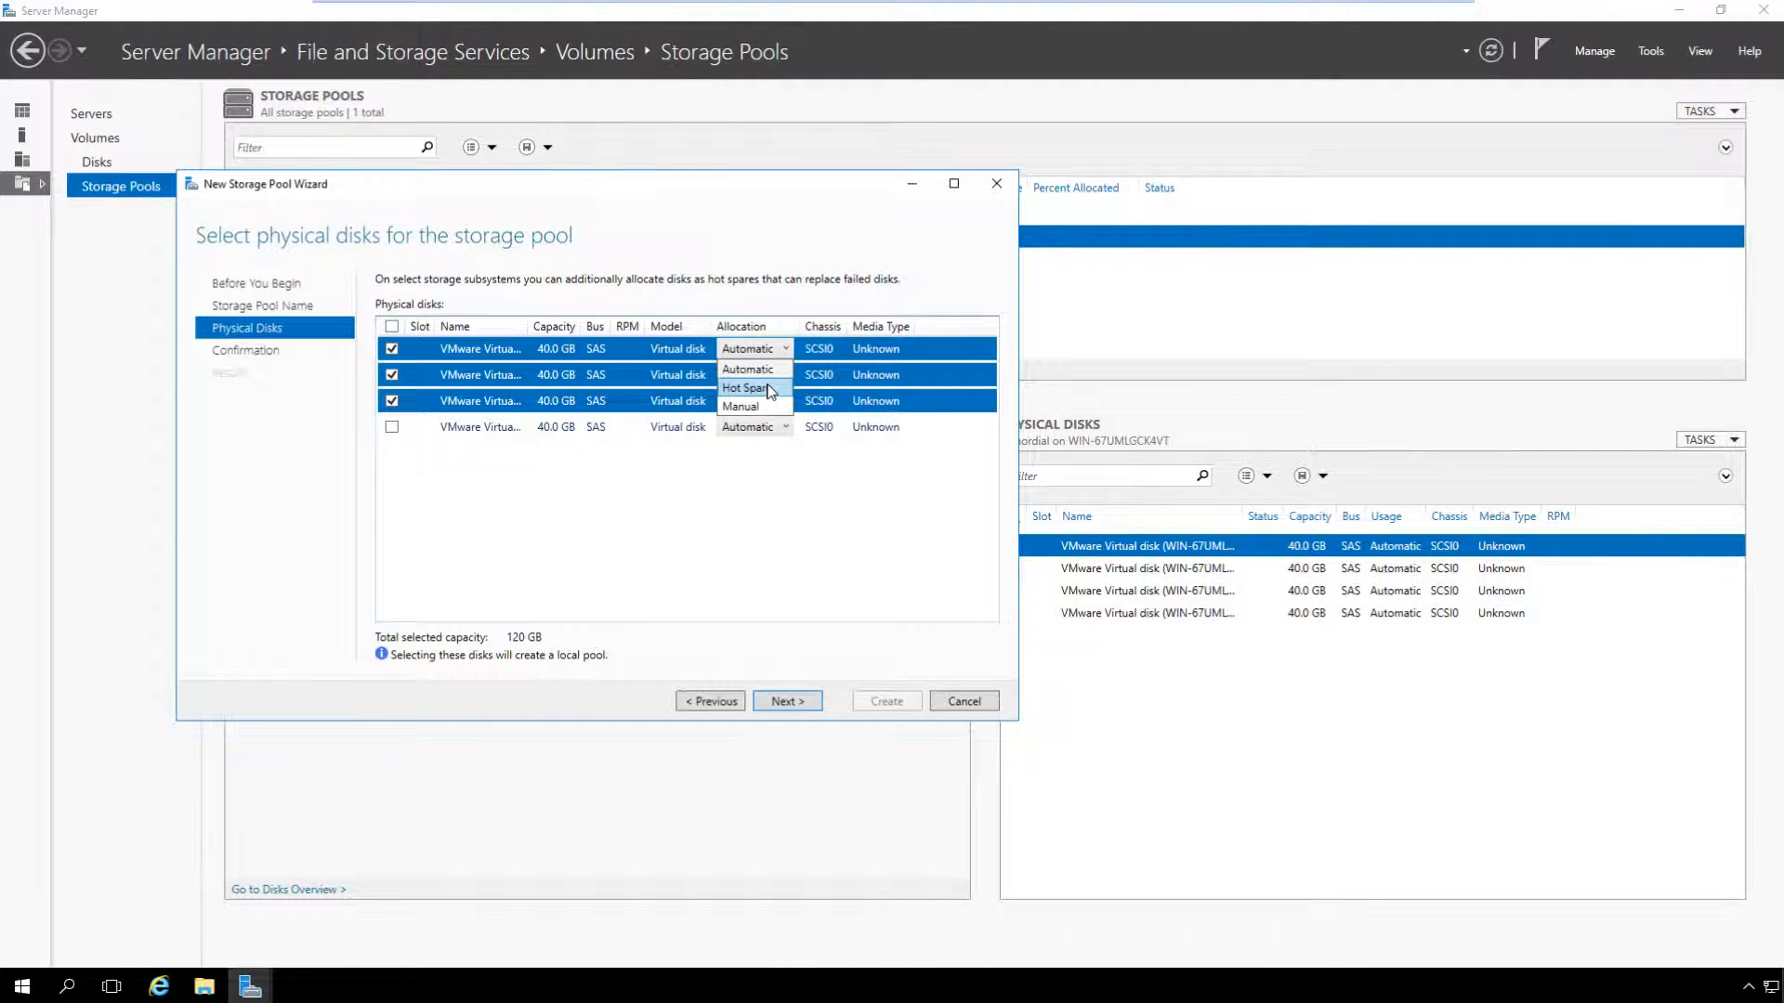
{"action": "left_click", "coordinate": [812, 310]}
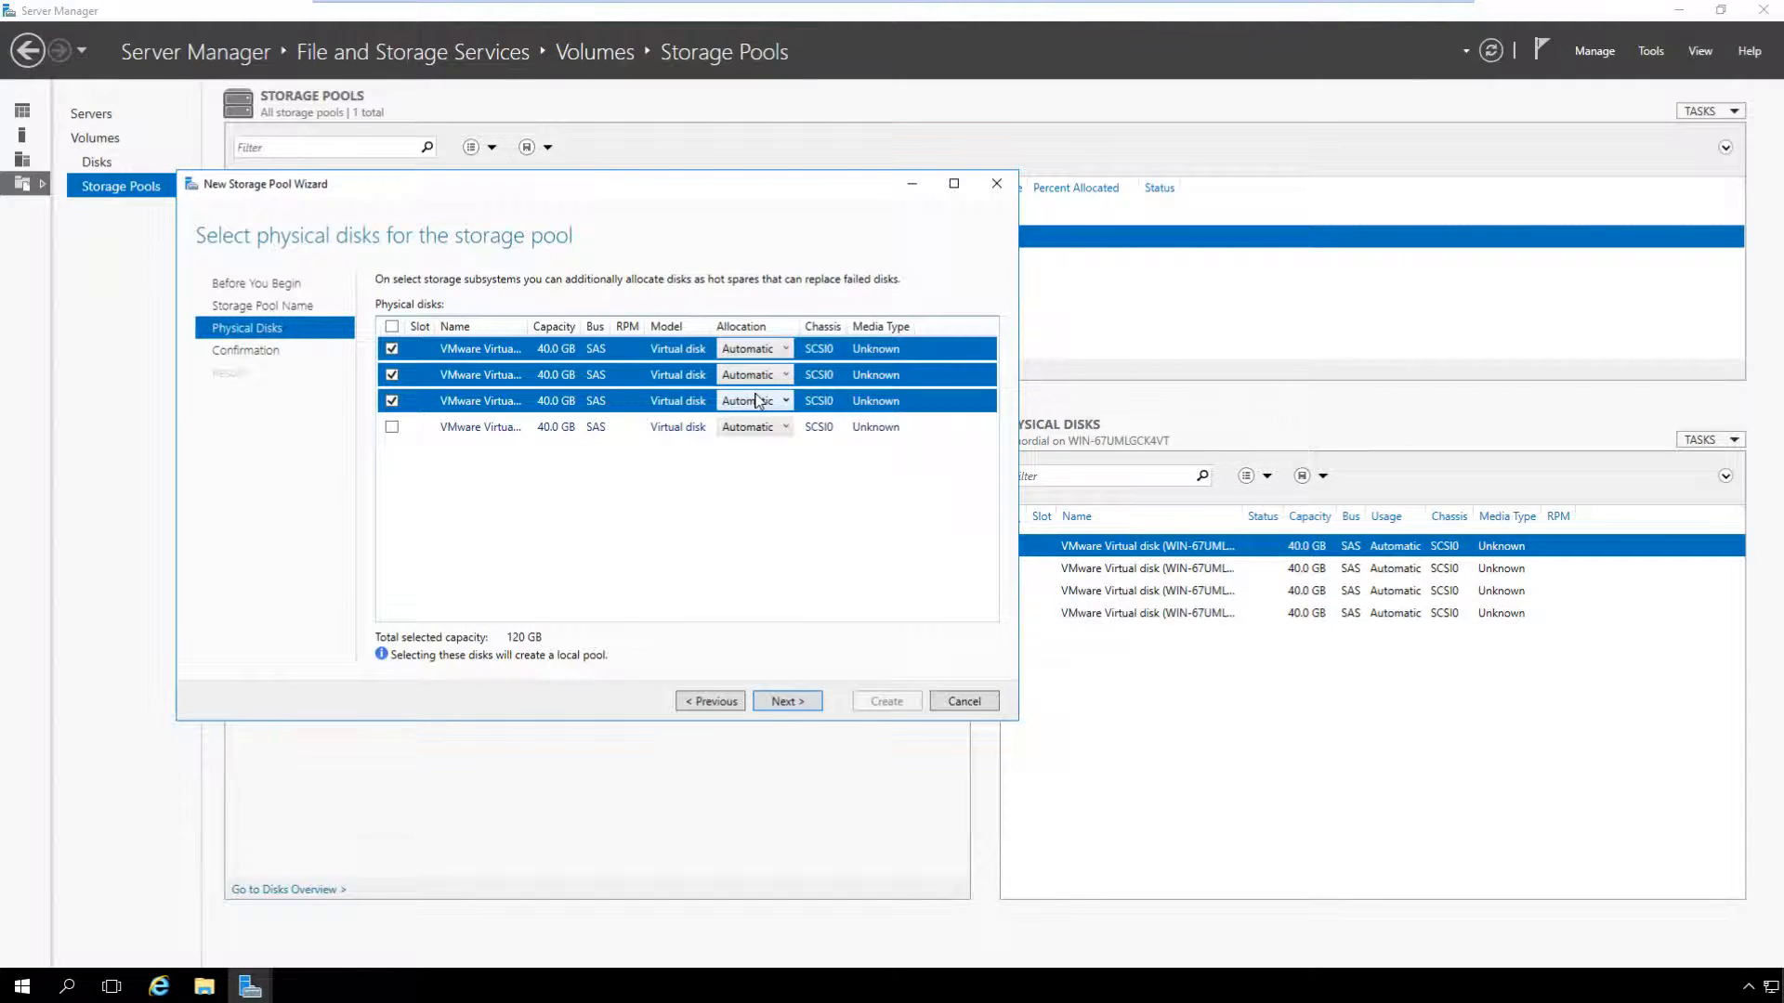
{"action": "left_click", "coordinate": [780, 706]}
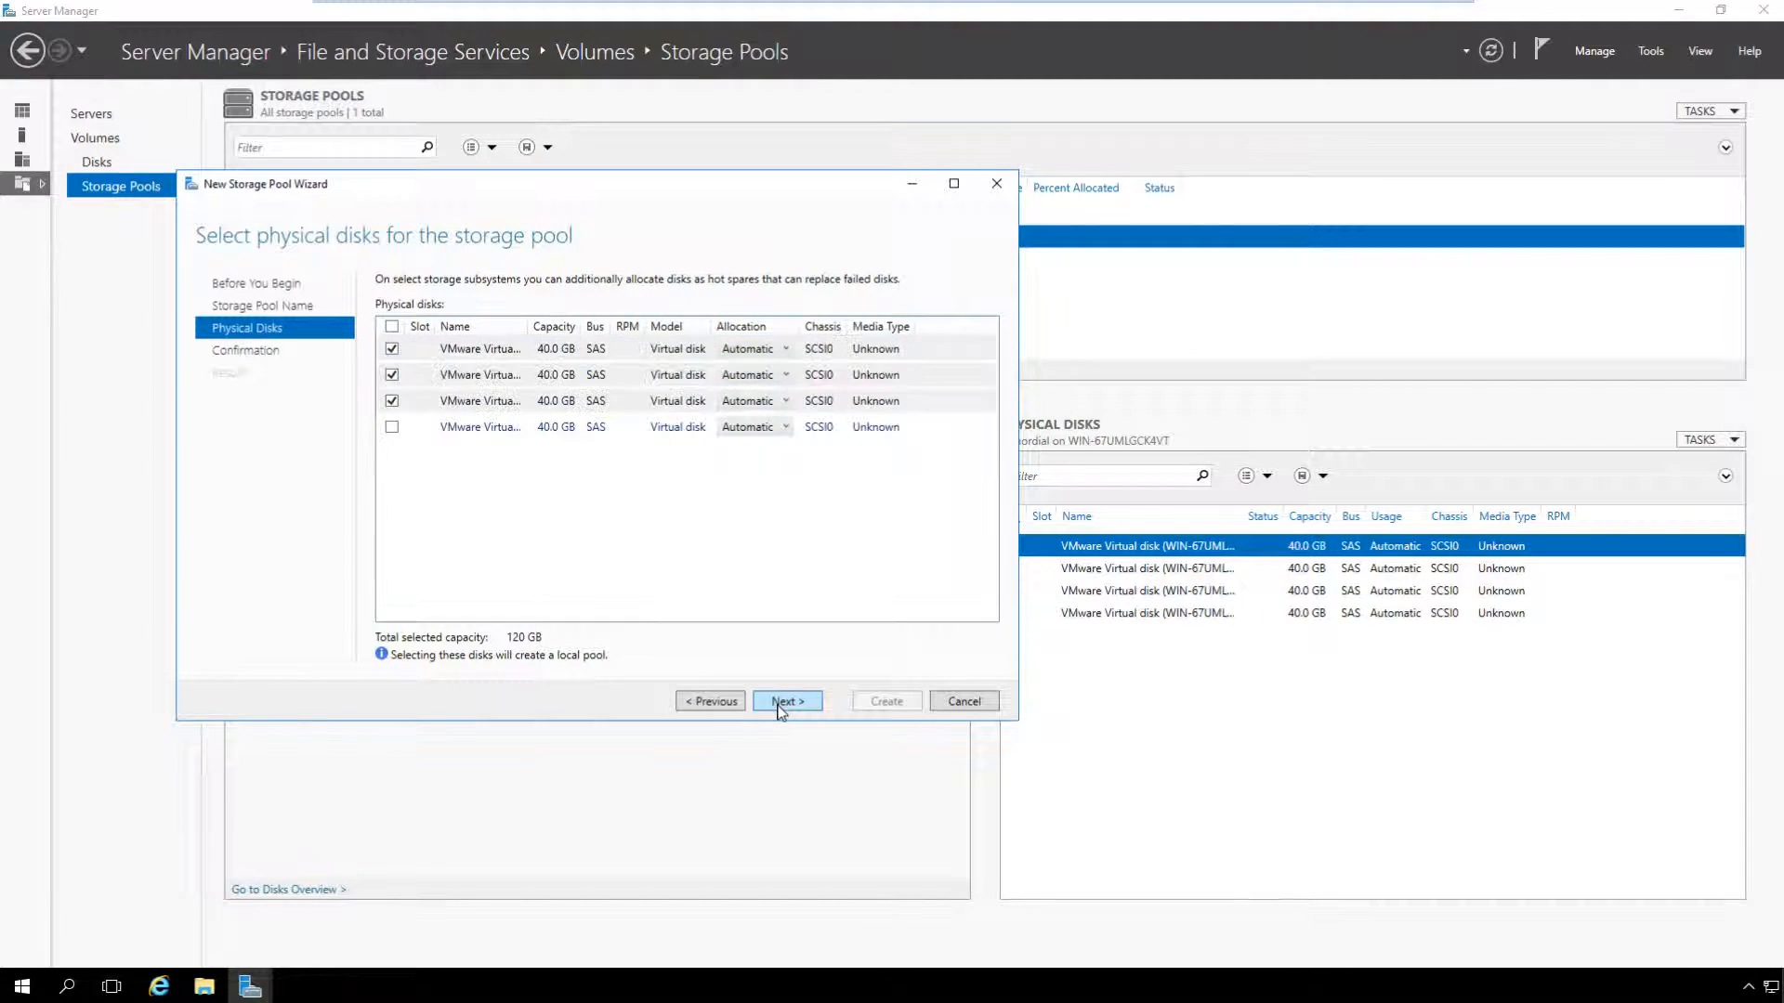
{"action": "left_click", "coordinate": [717, 517]}
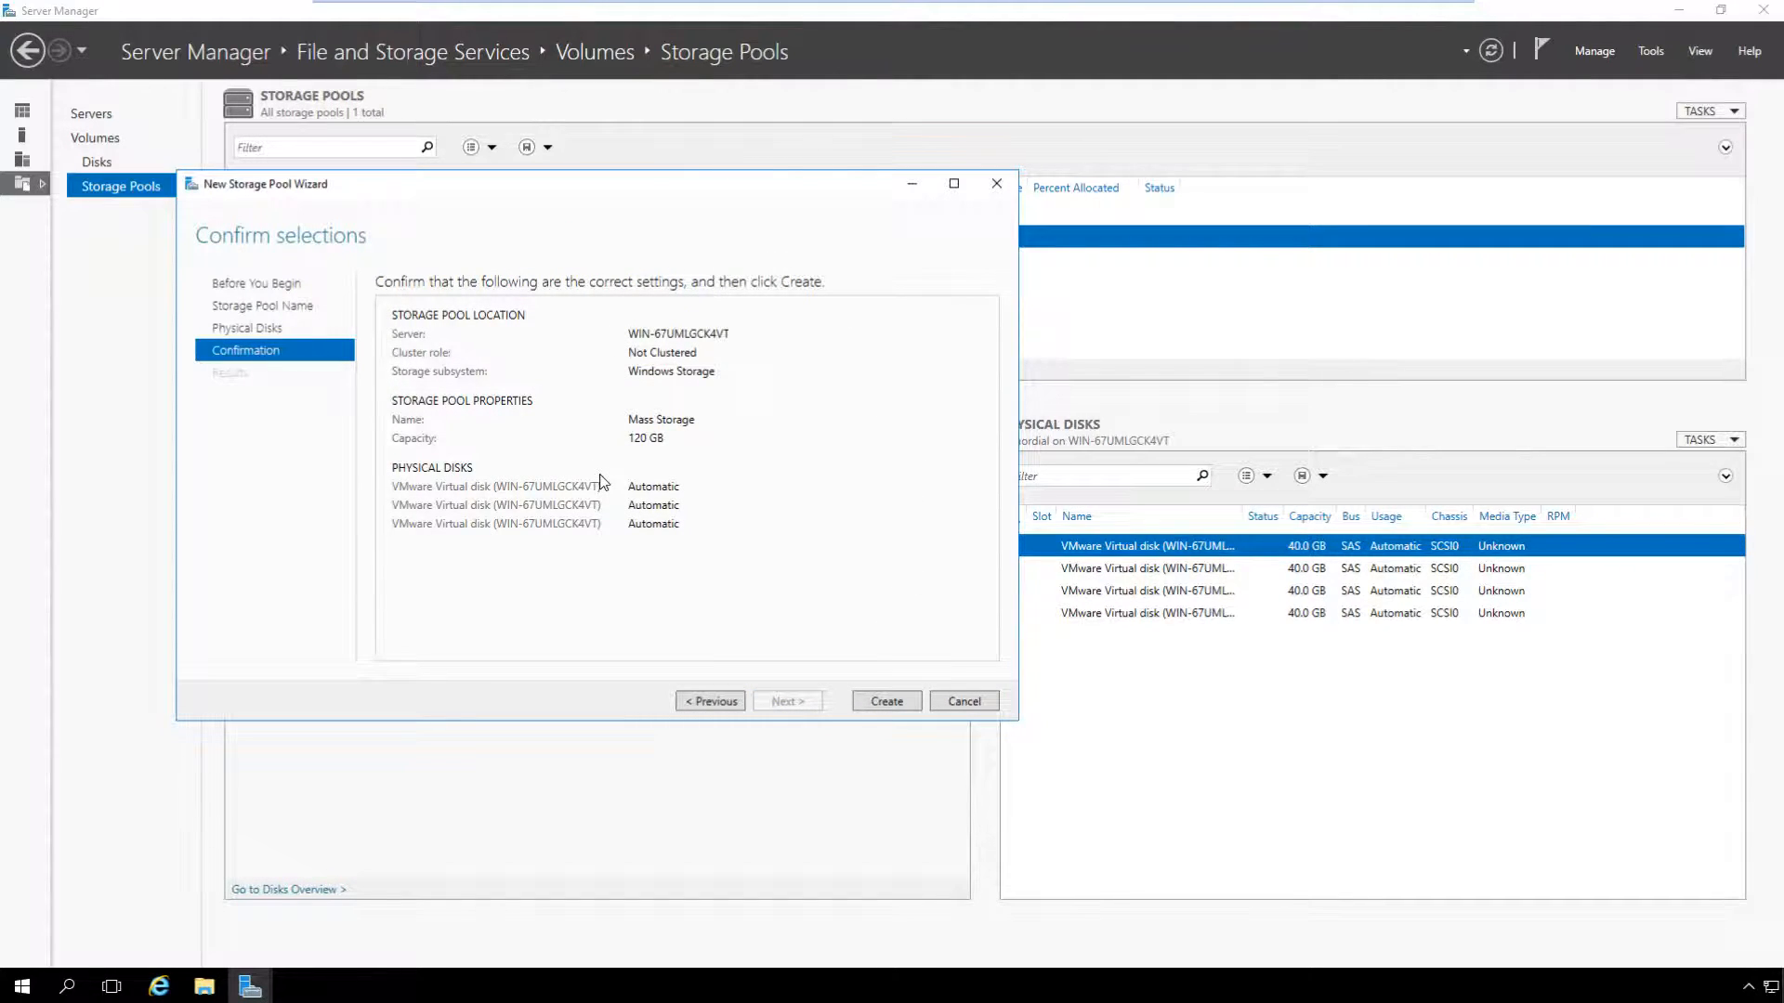
{"action": "left_click", "coordinate": [885, 702]}
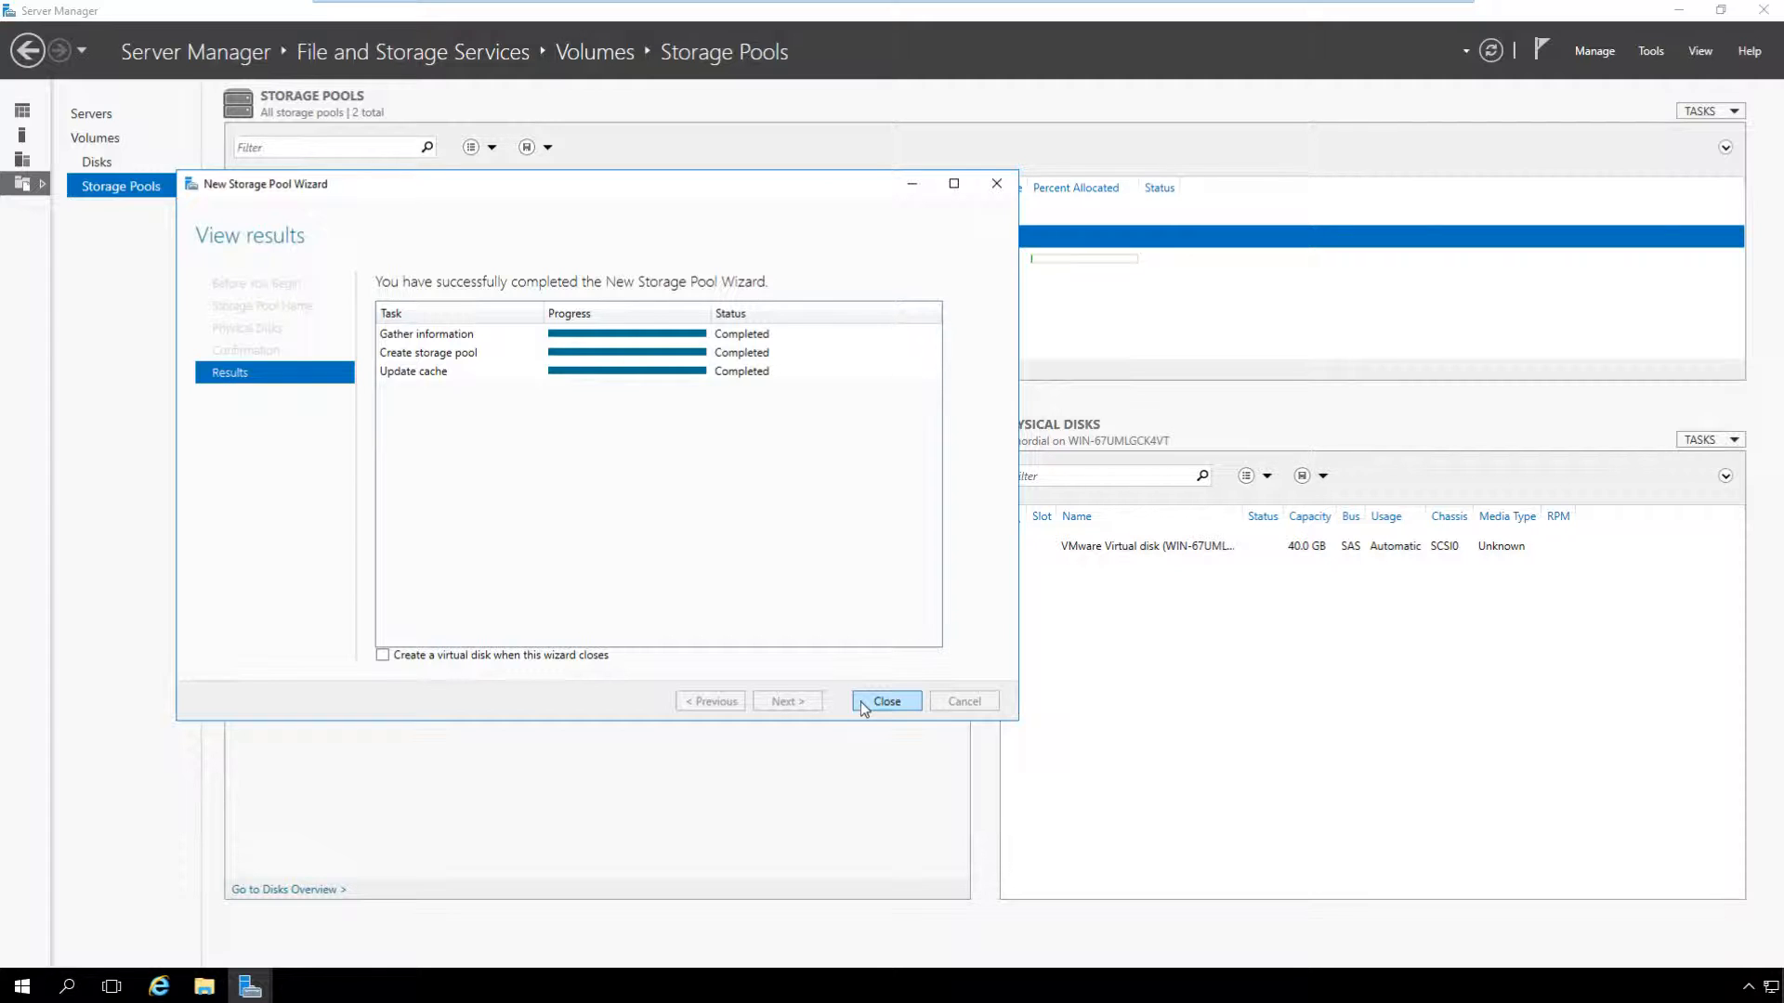
{"action": "left_click", "coordinate": [873, 701]}
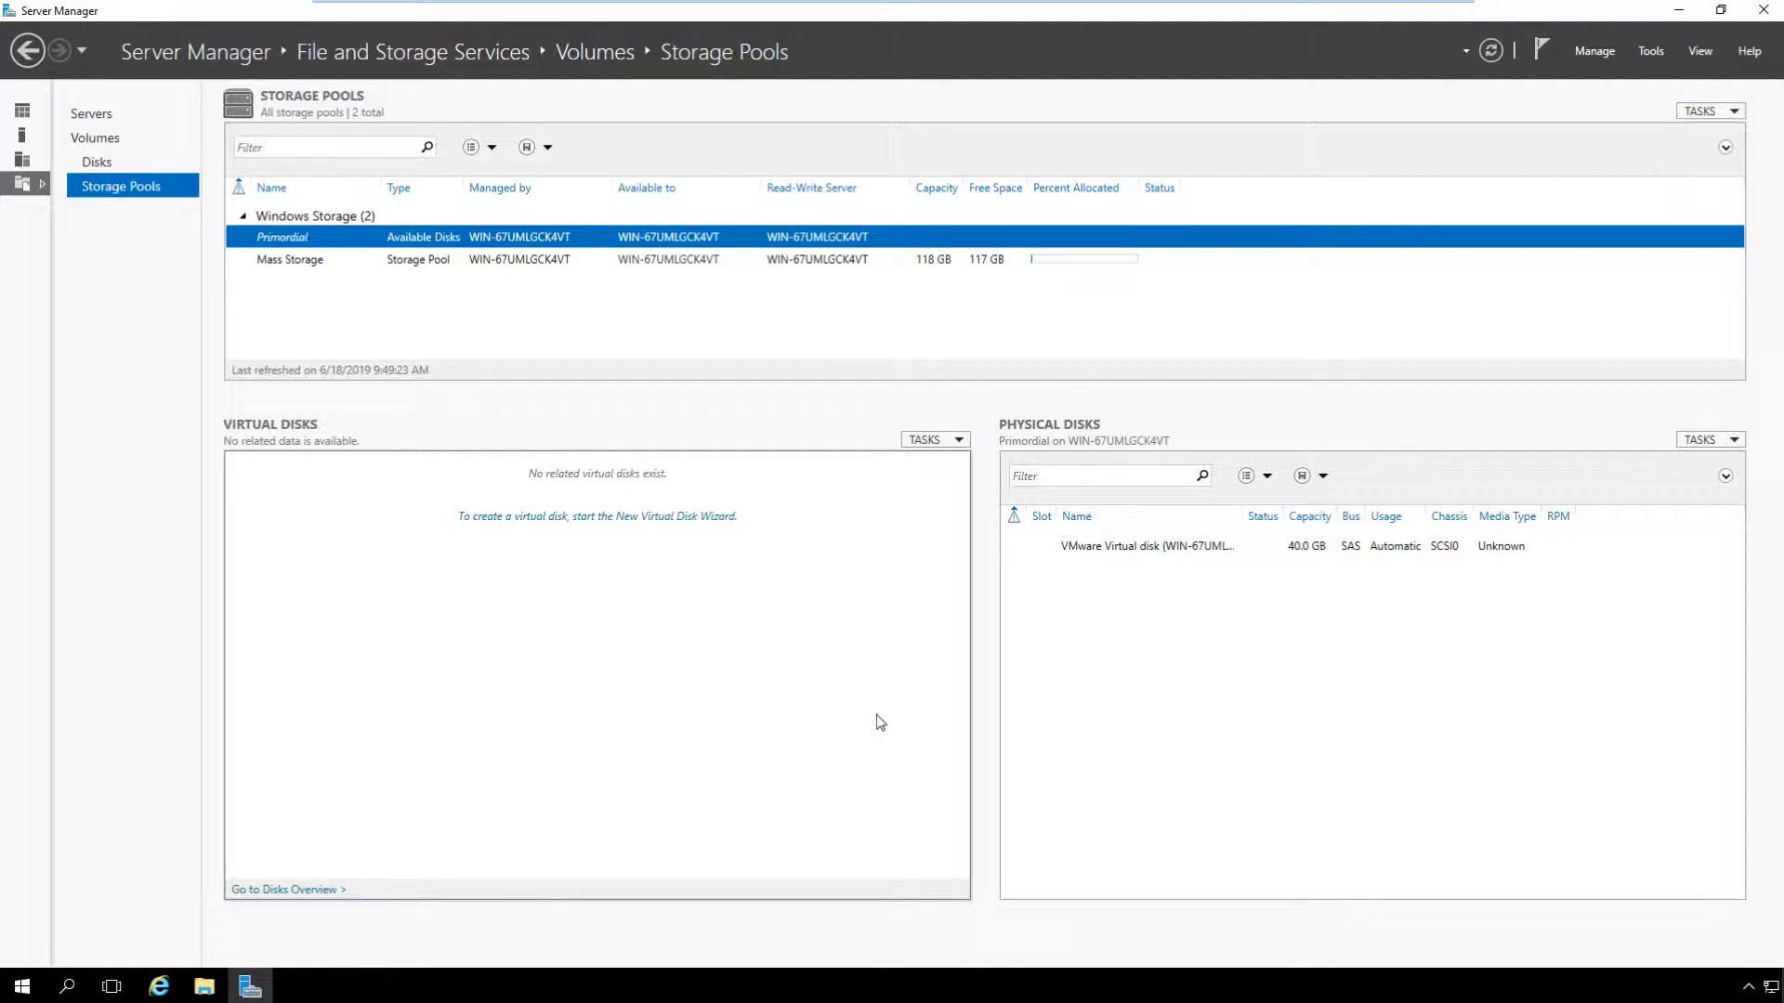
Start a new virtual disk from the Mass Storage pool
{"action": "left_click", "coordinate": [451, 264]}
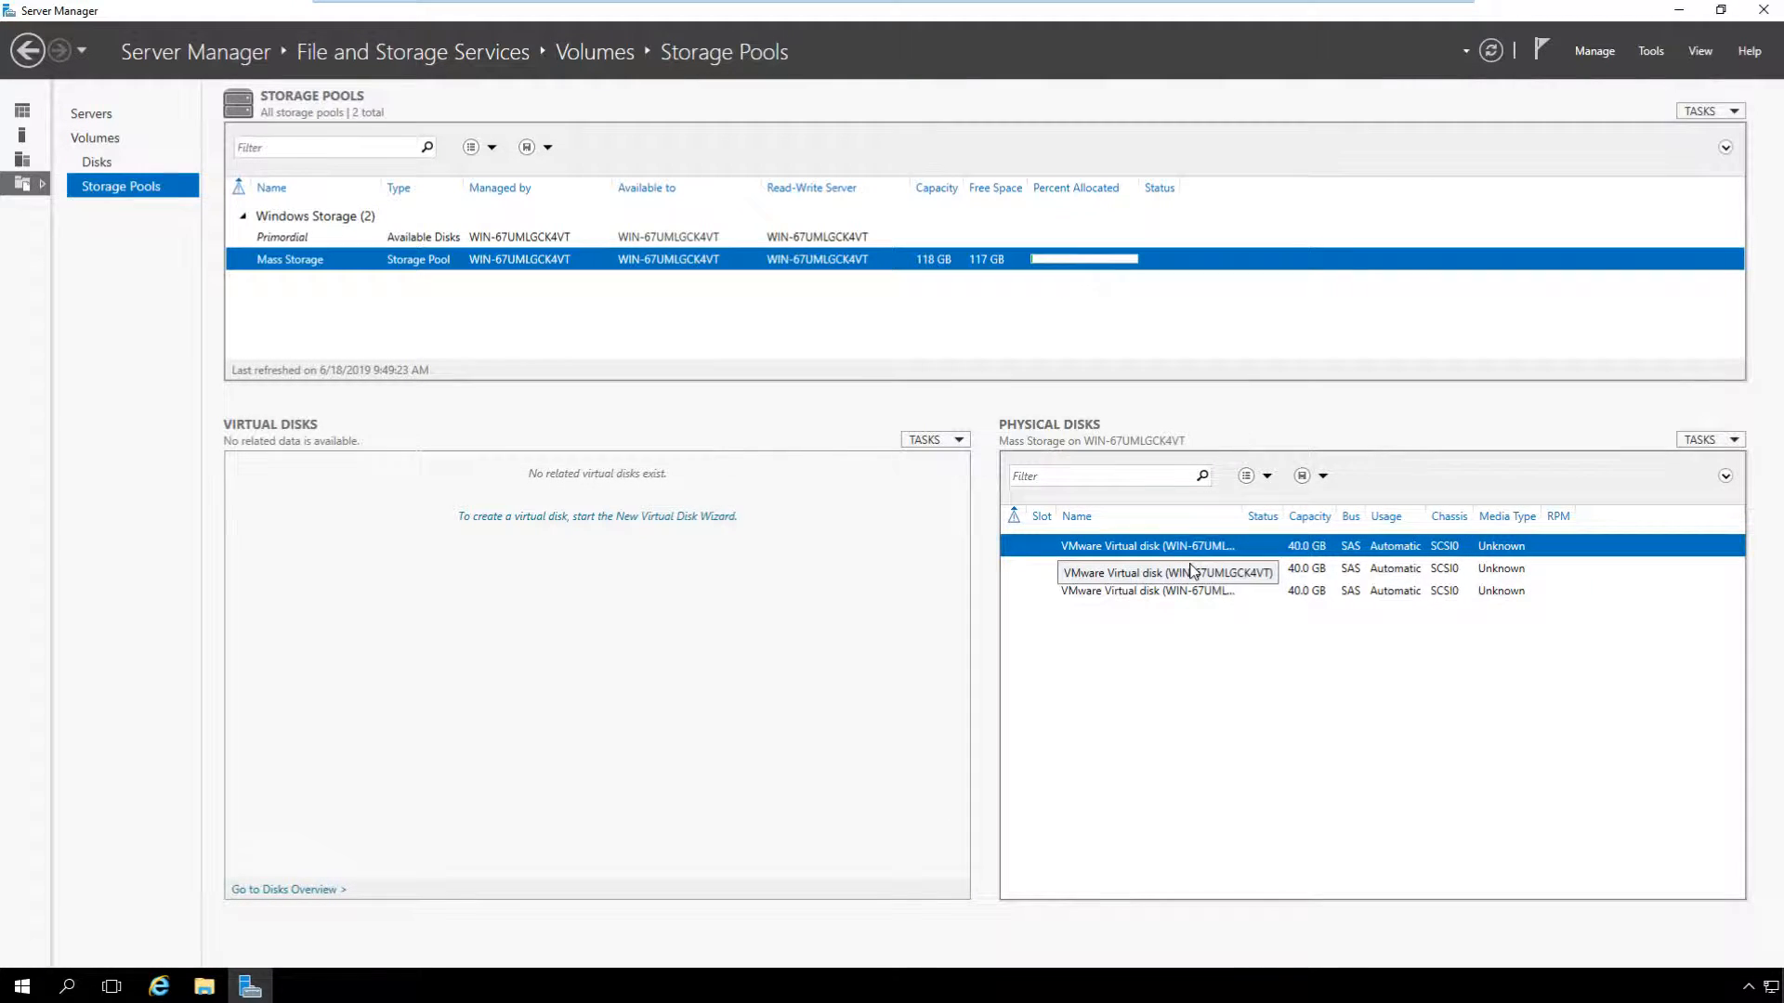
{"action": "left_click", "coordinate": [518, 238]}
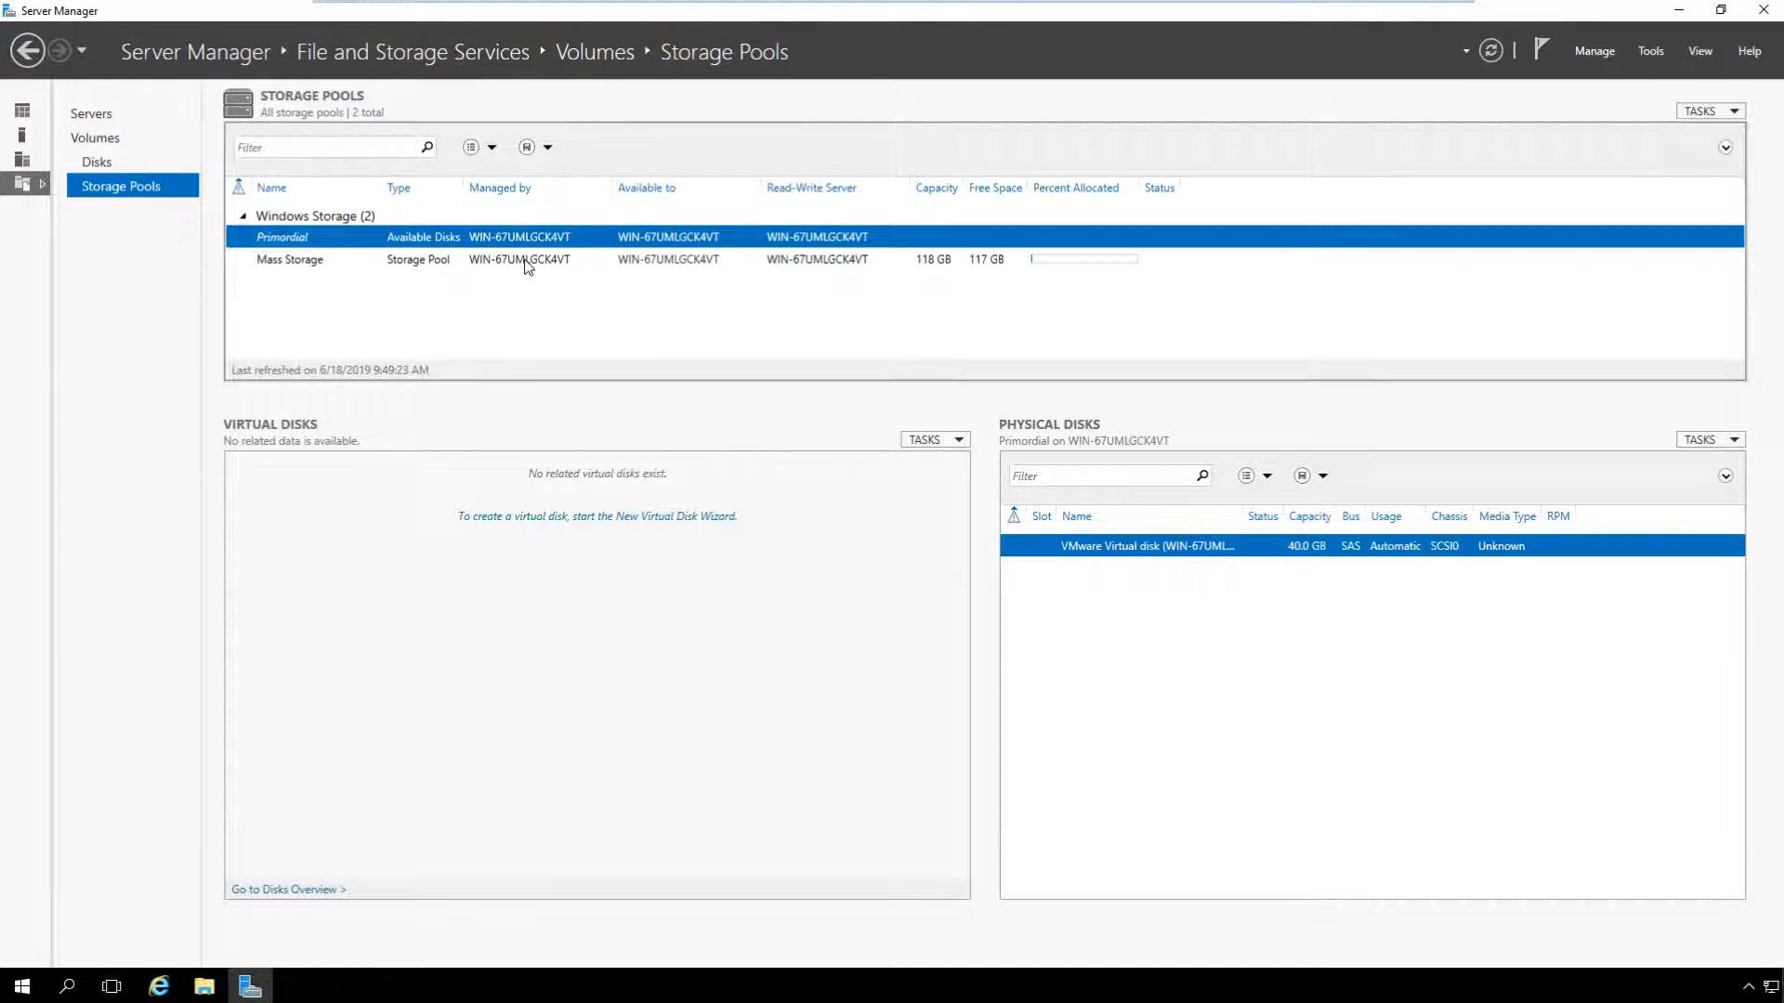
{"action": "left_click", "coordinate": [522, 263]}
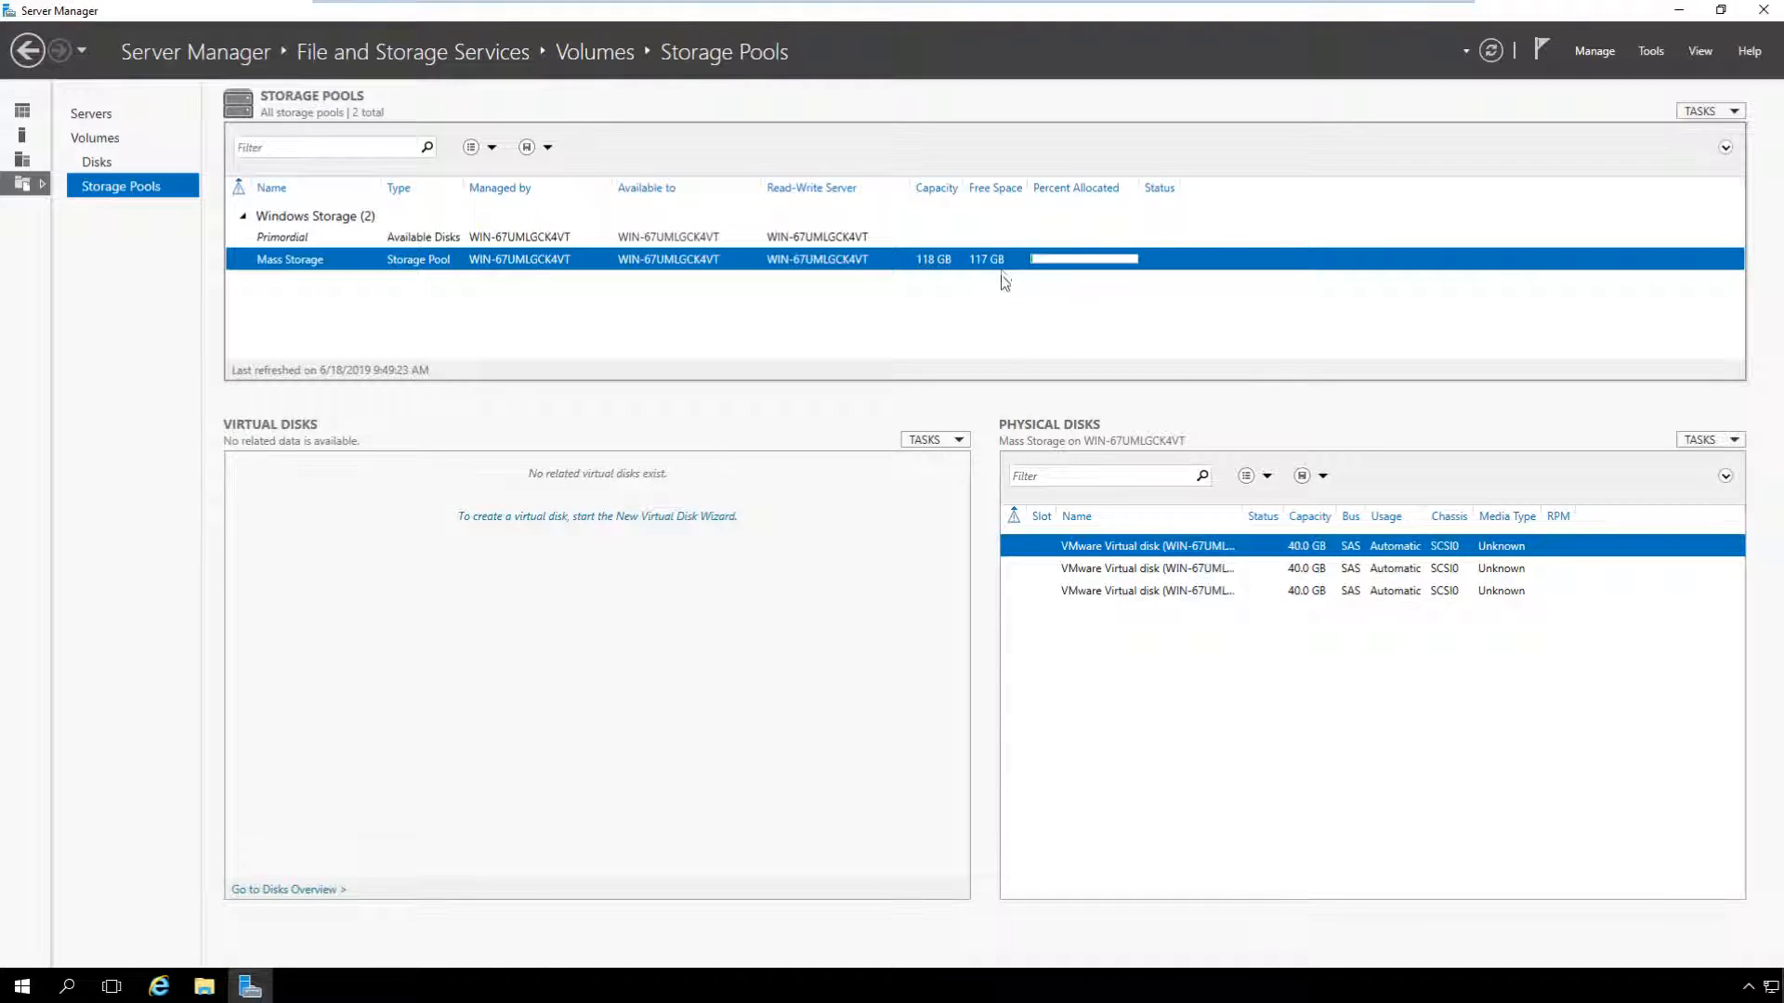
{"action": "mouse_move", "coordinate": [1122, 270]}
{"action": "right_click", "coordinate": [713, 266]}
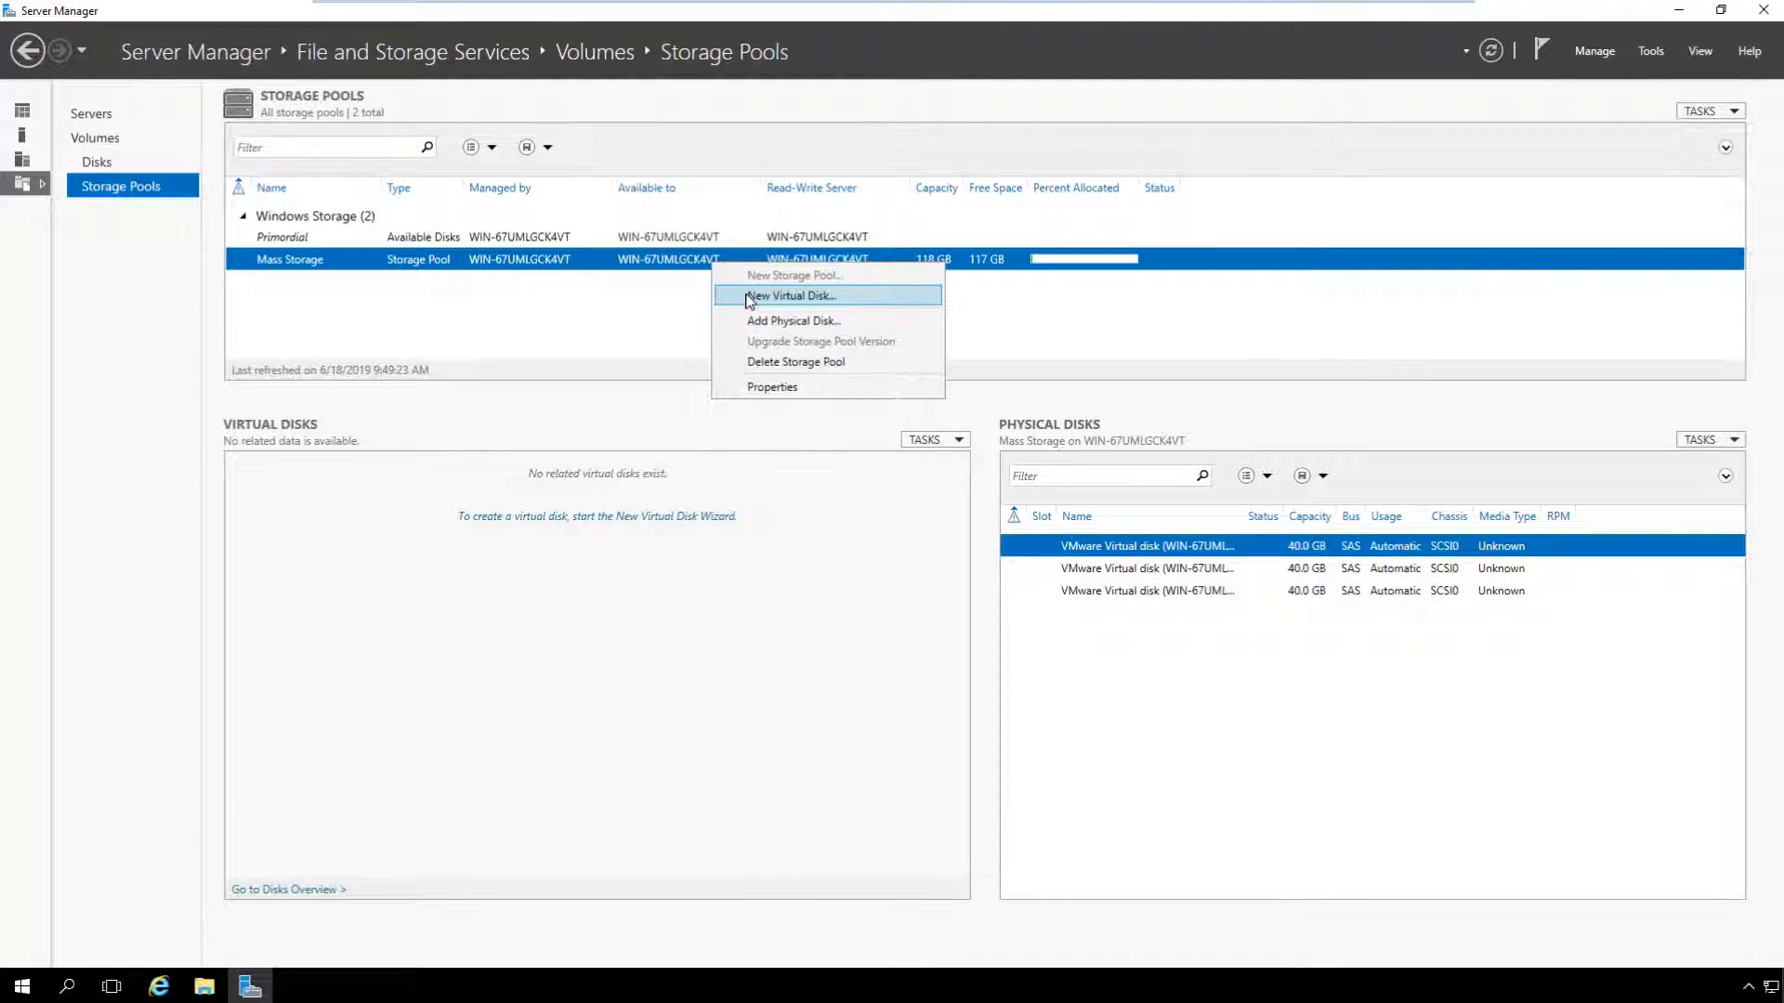
{"action": "left_click", "coordinate": [749, 297]}
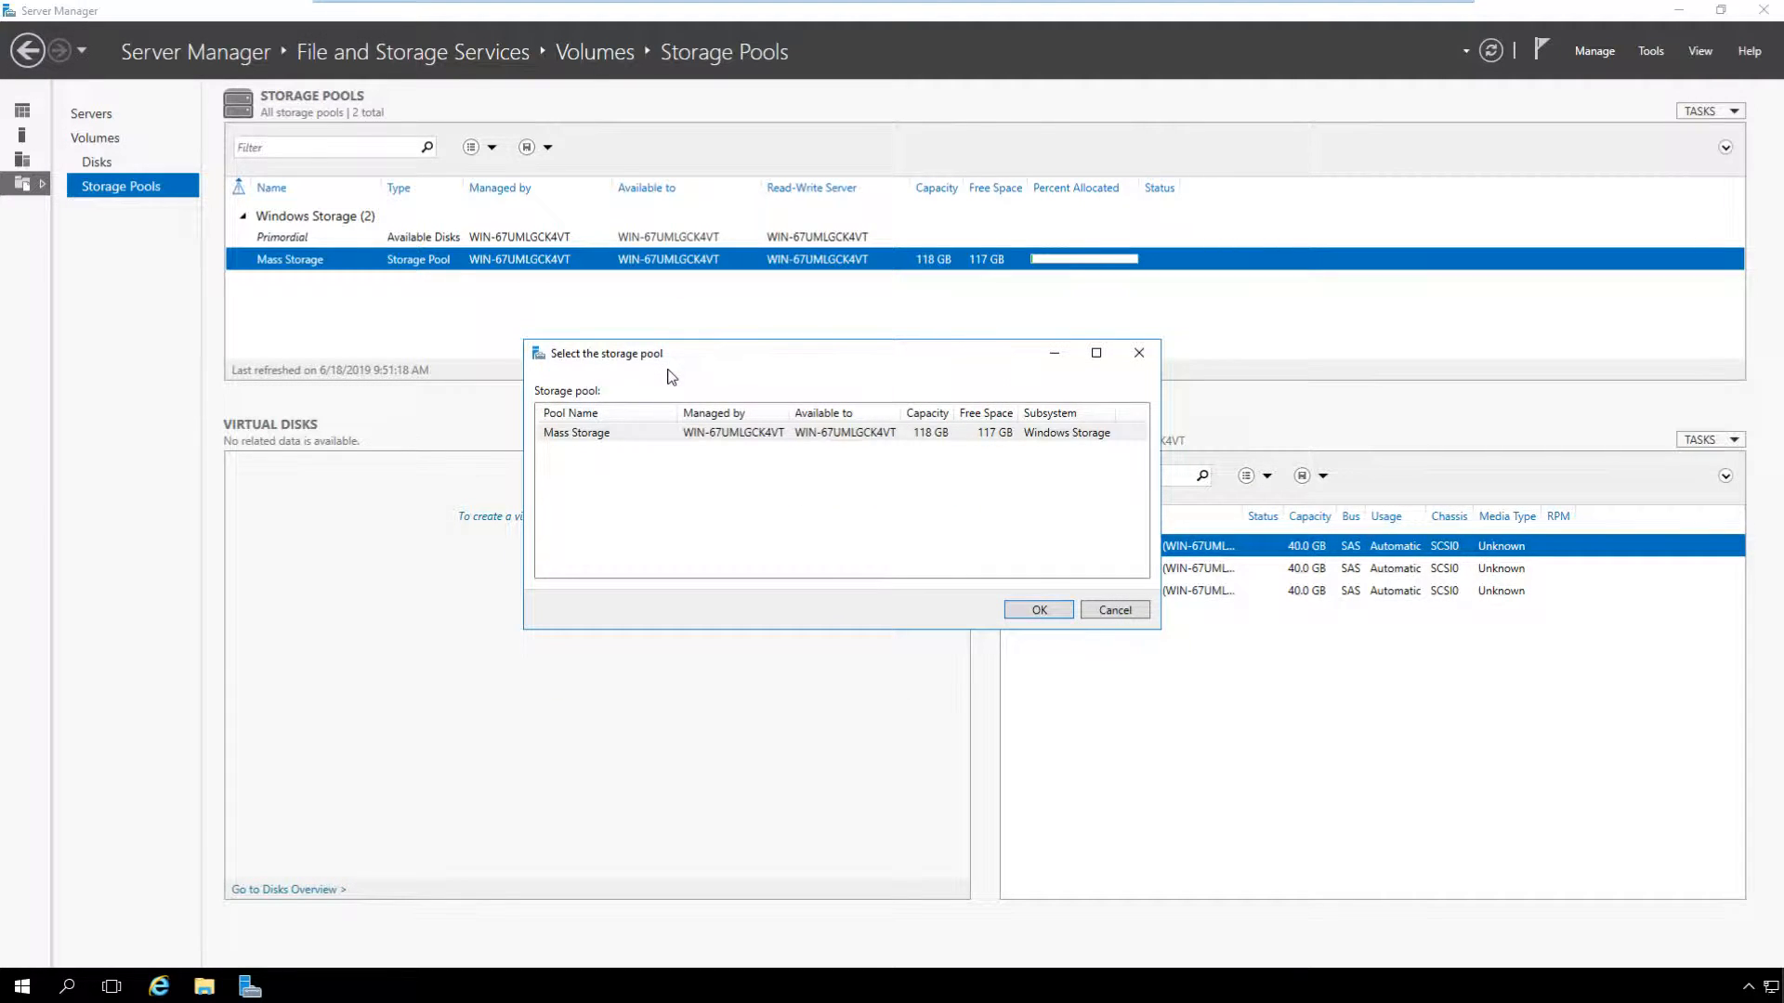
{"action": "left_click", "coordinate": [662, 434]}
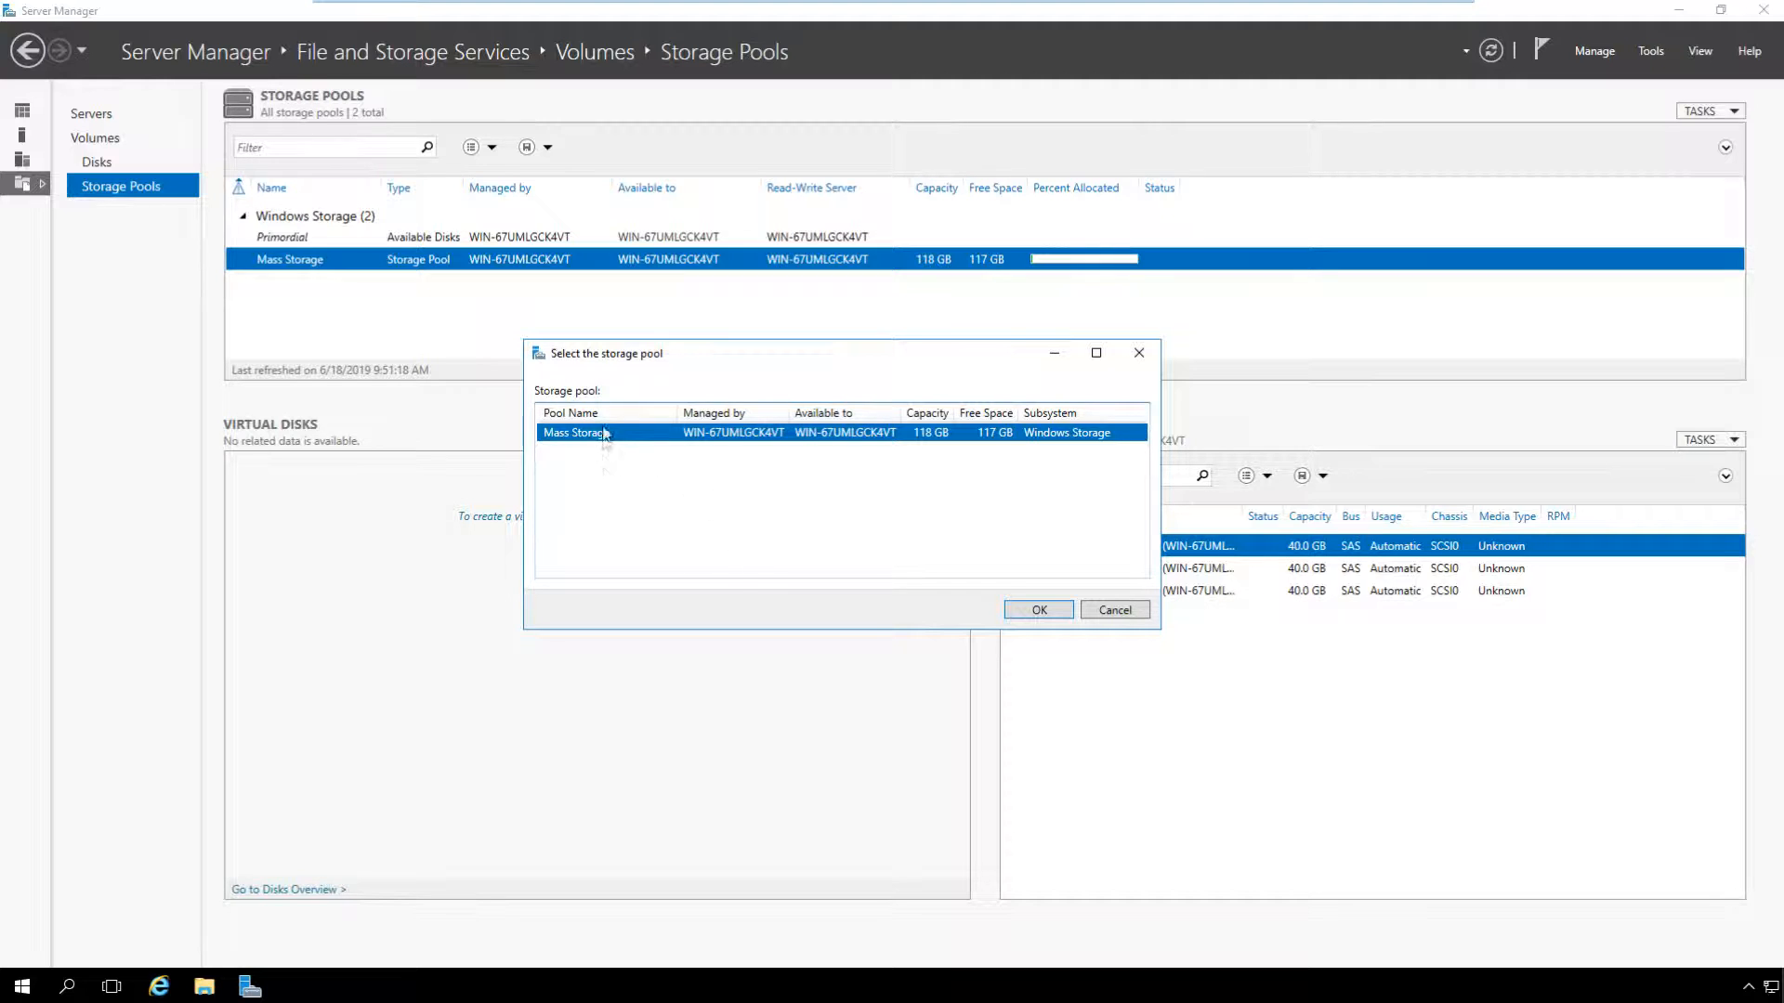
{"action": "left_click", "coordinate": [1038, 611]}
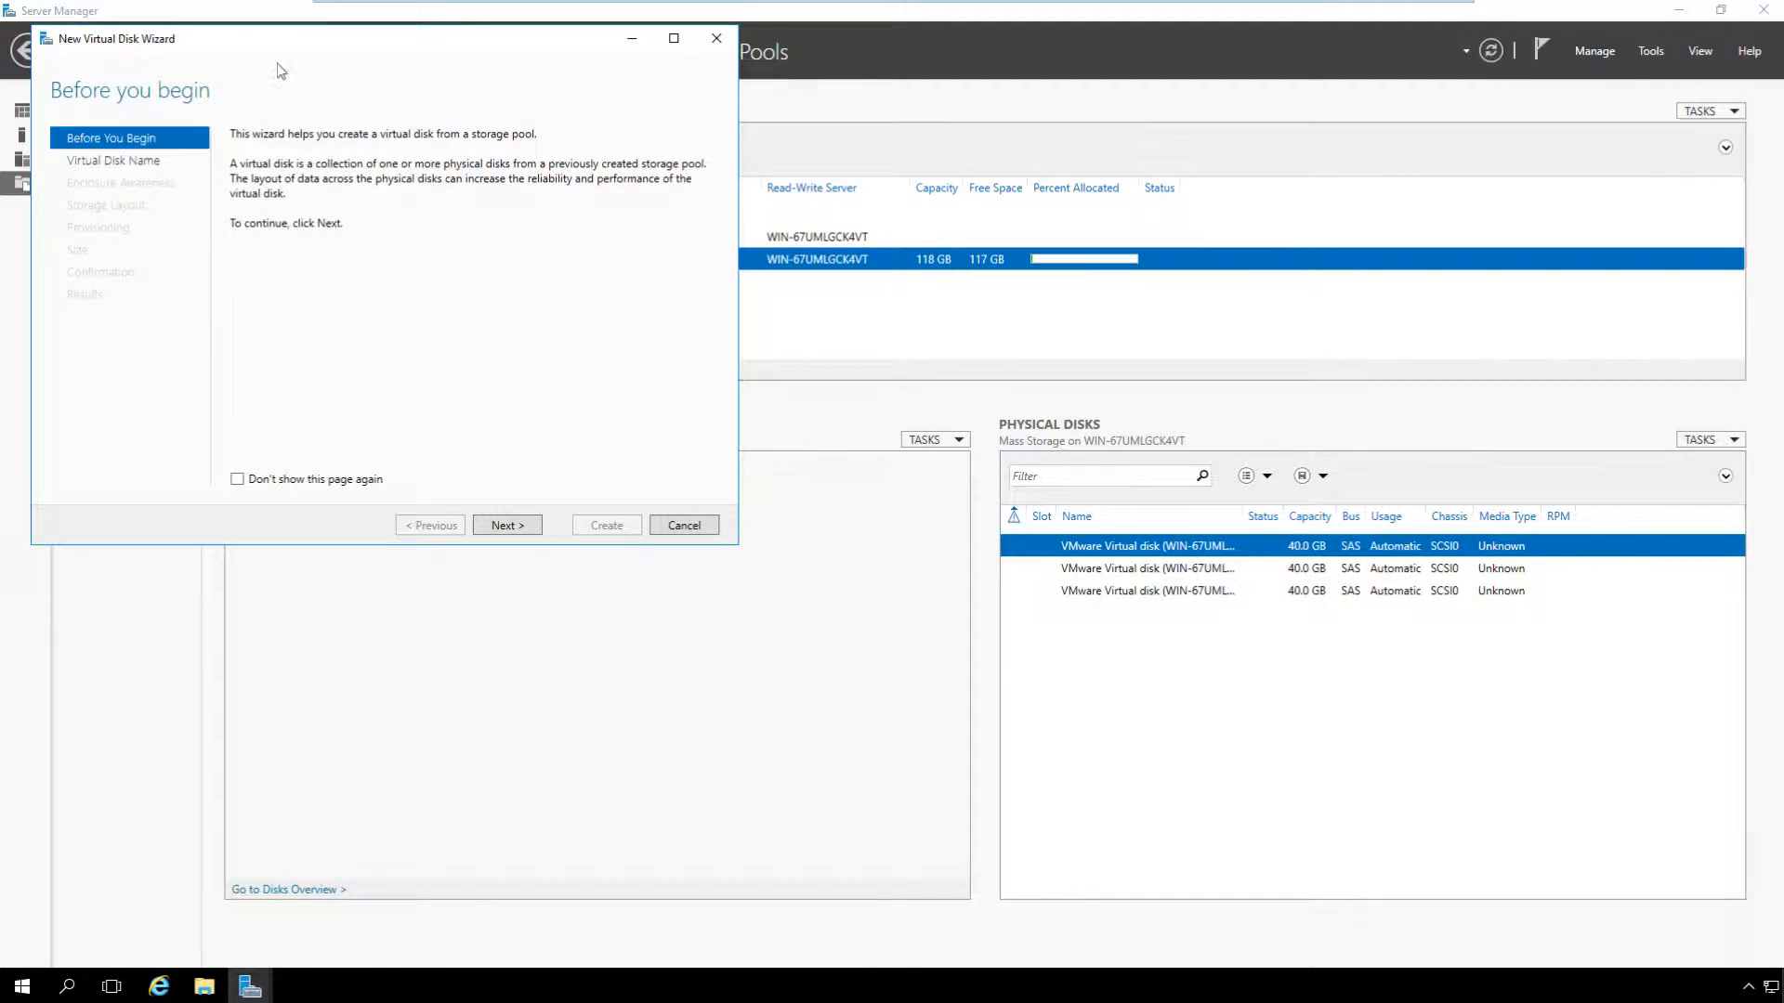
Name the new virtual disk LightStorage
{"action": "left_click", "coordinate": [507, 526]}
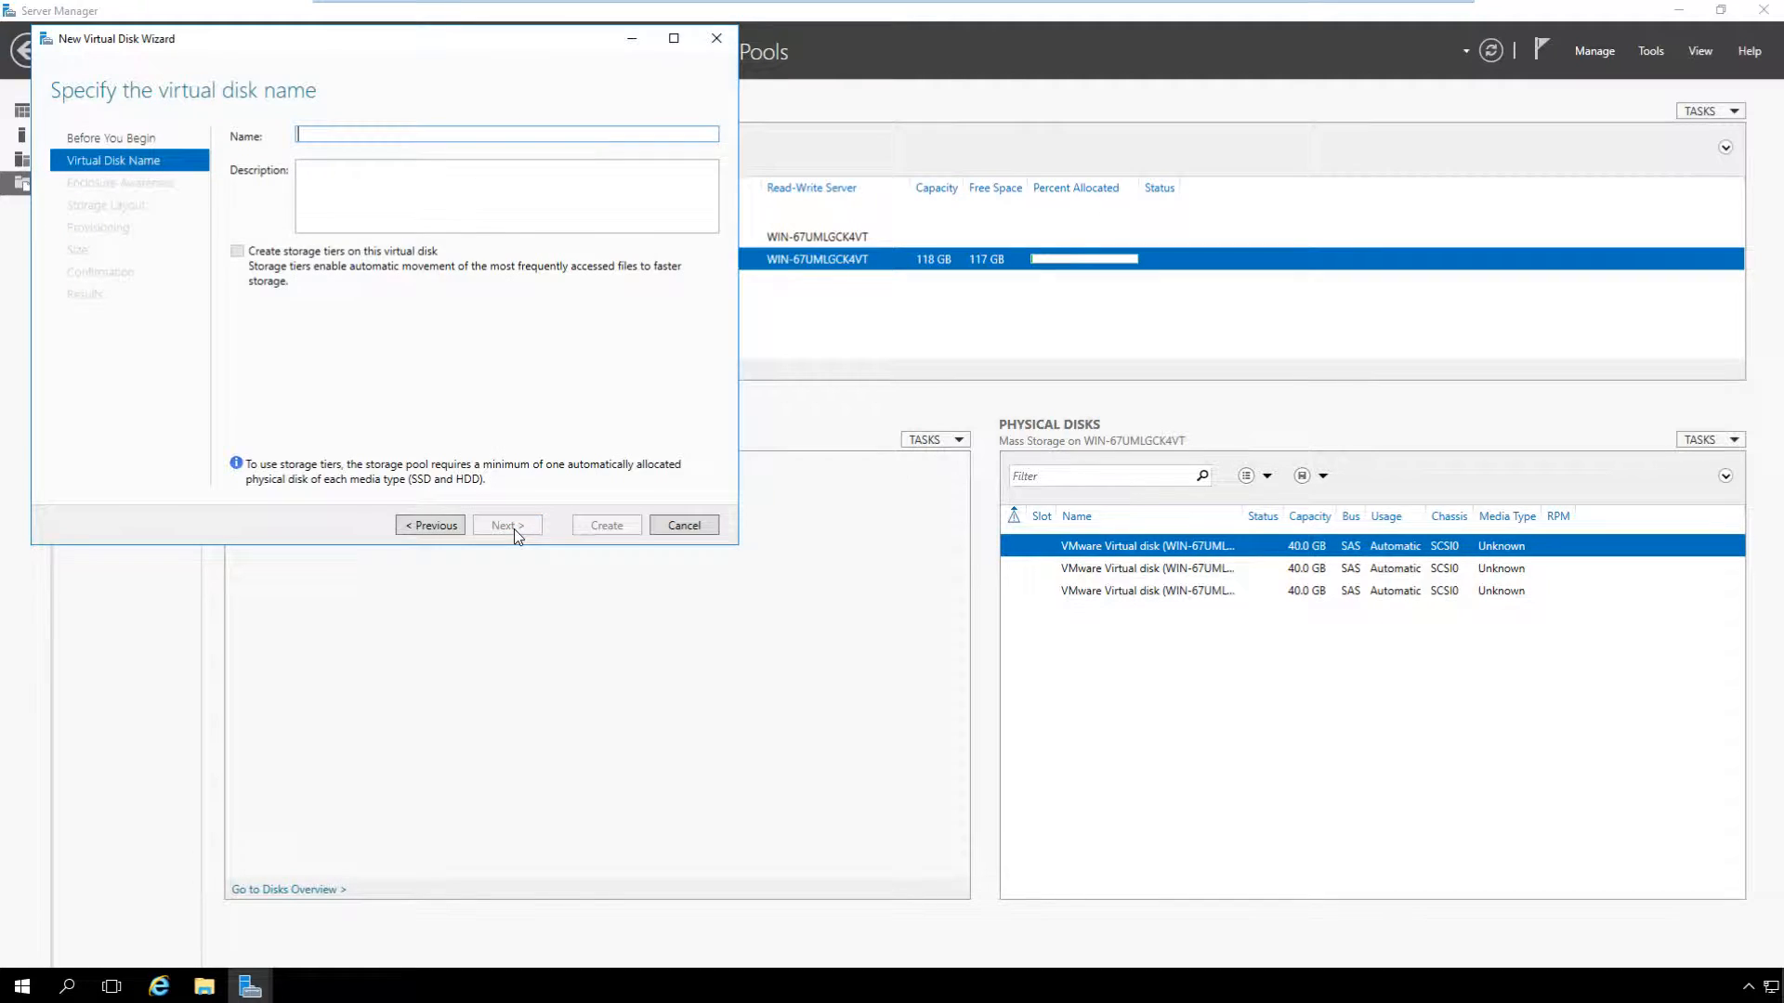
{"action": "type", "text": "LightStorage"}
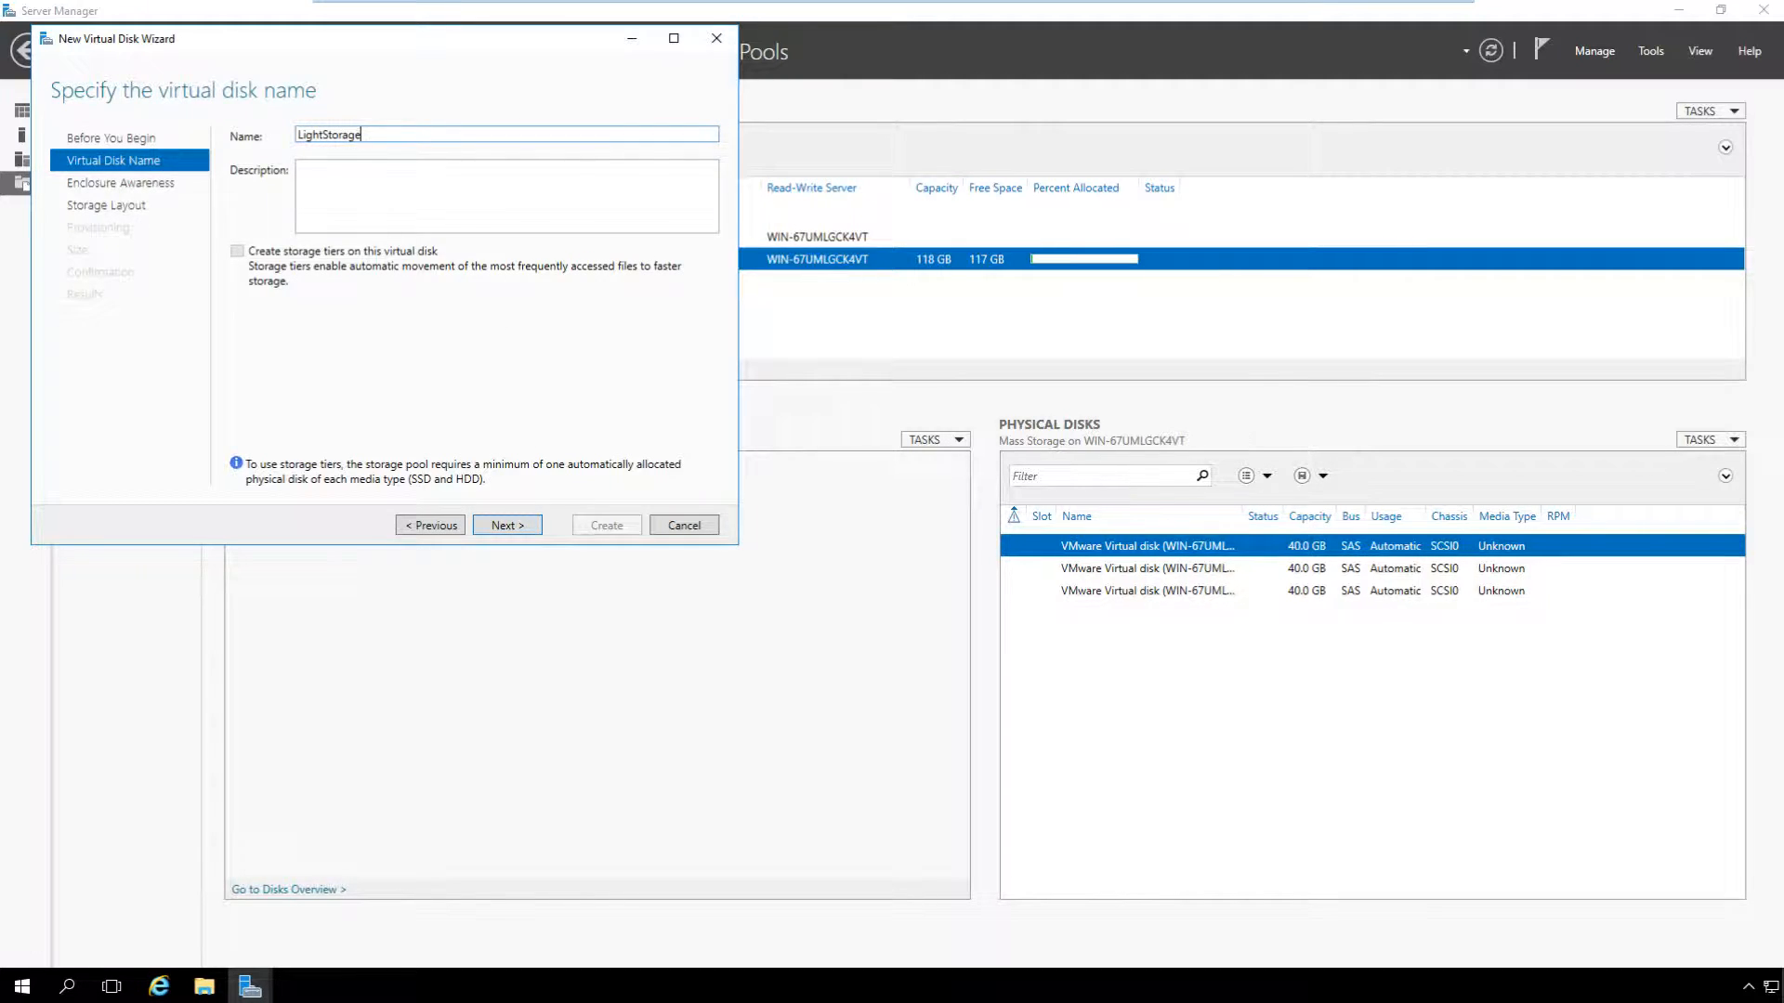
{"action": "left_click", "coordinate": [515, 524]}
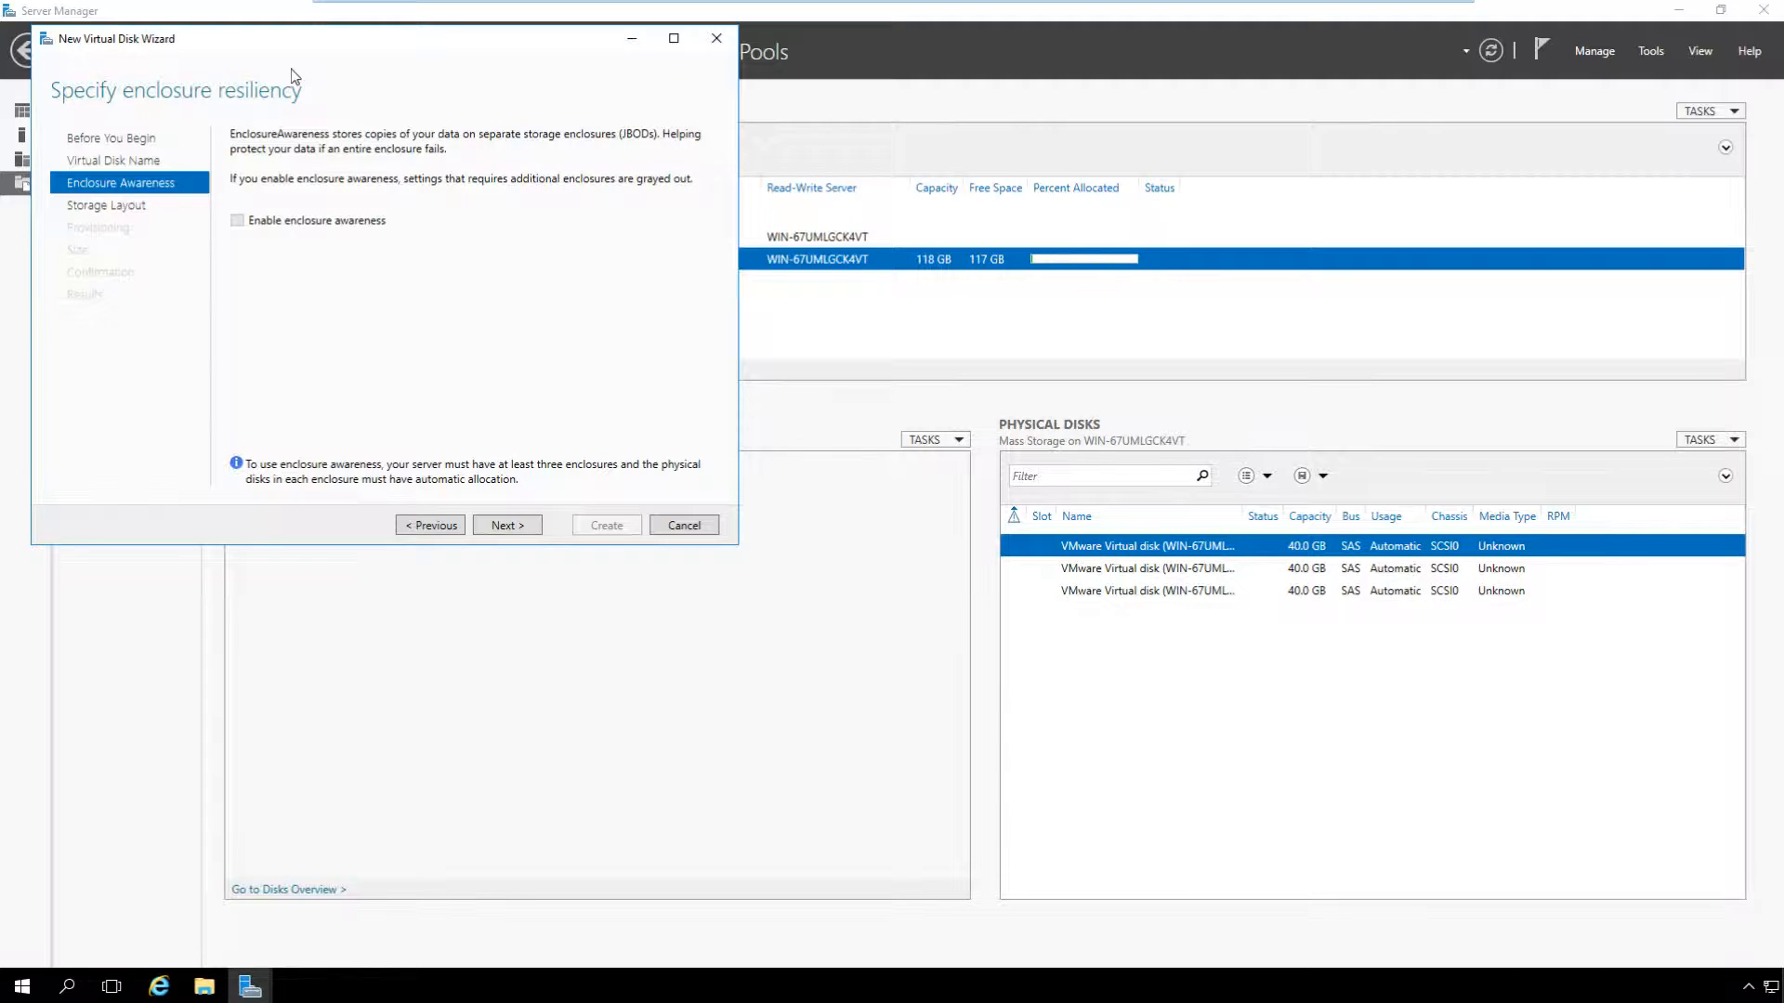
Compare the Simple, Mirror and Parity layouts, and choose Simple for the virtual disk, leaving enclosure awareness off
{"action": "left_click", "coordinate": [500, 526]}
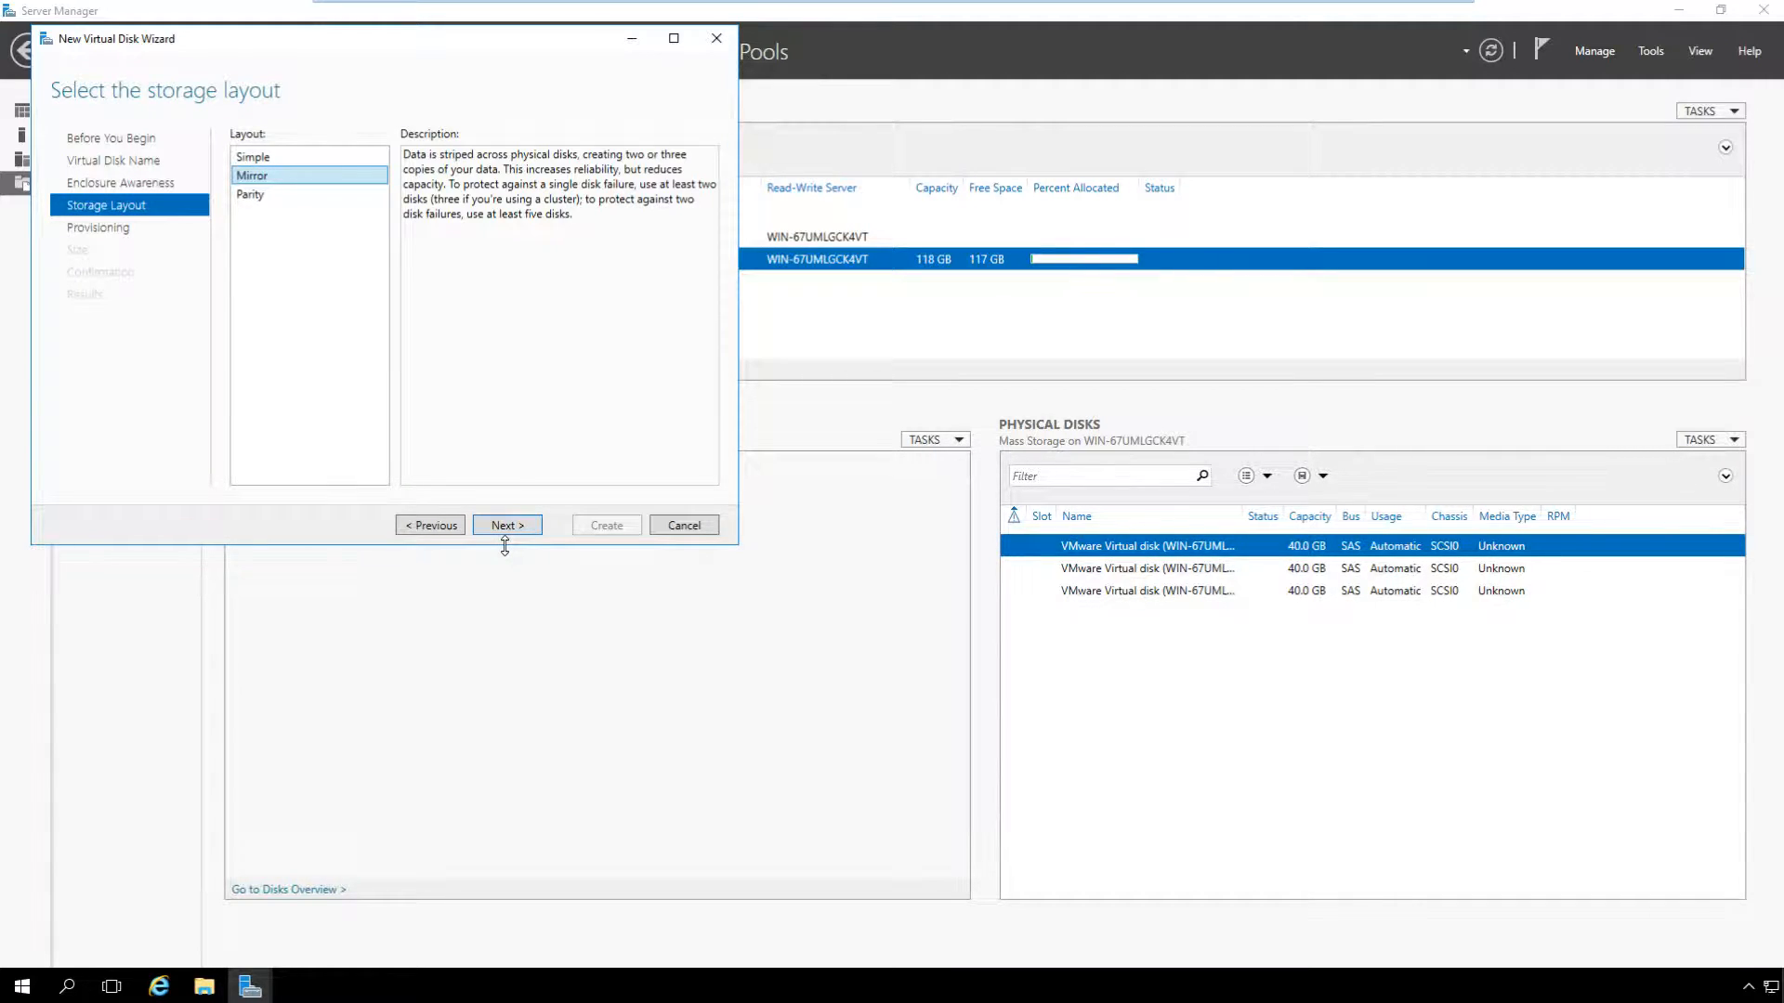
{"action": "left_click", "coordinate": [342, 158]}
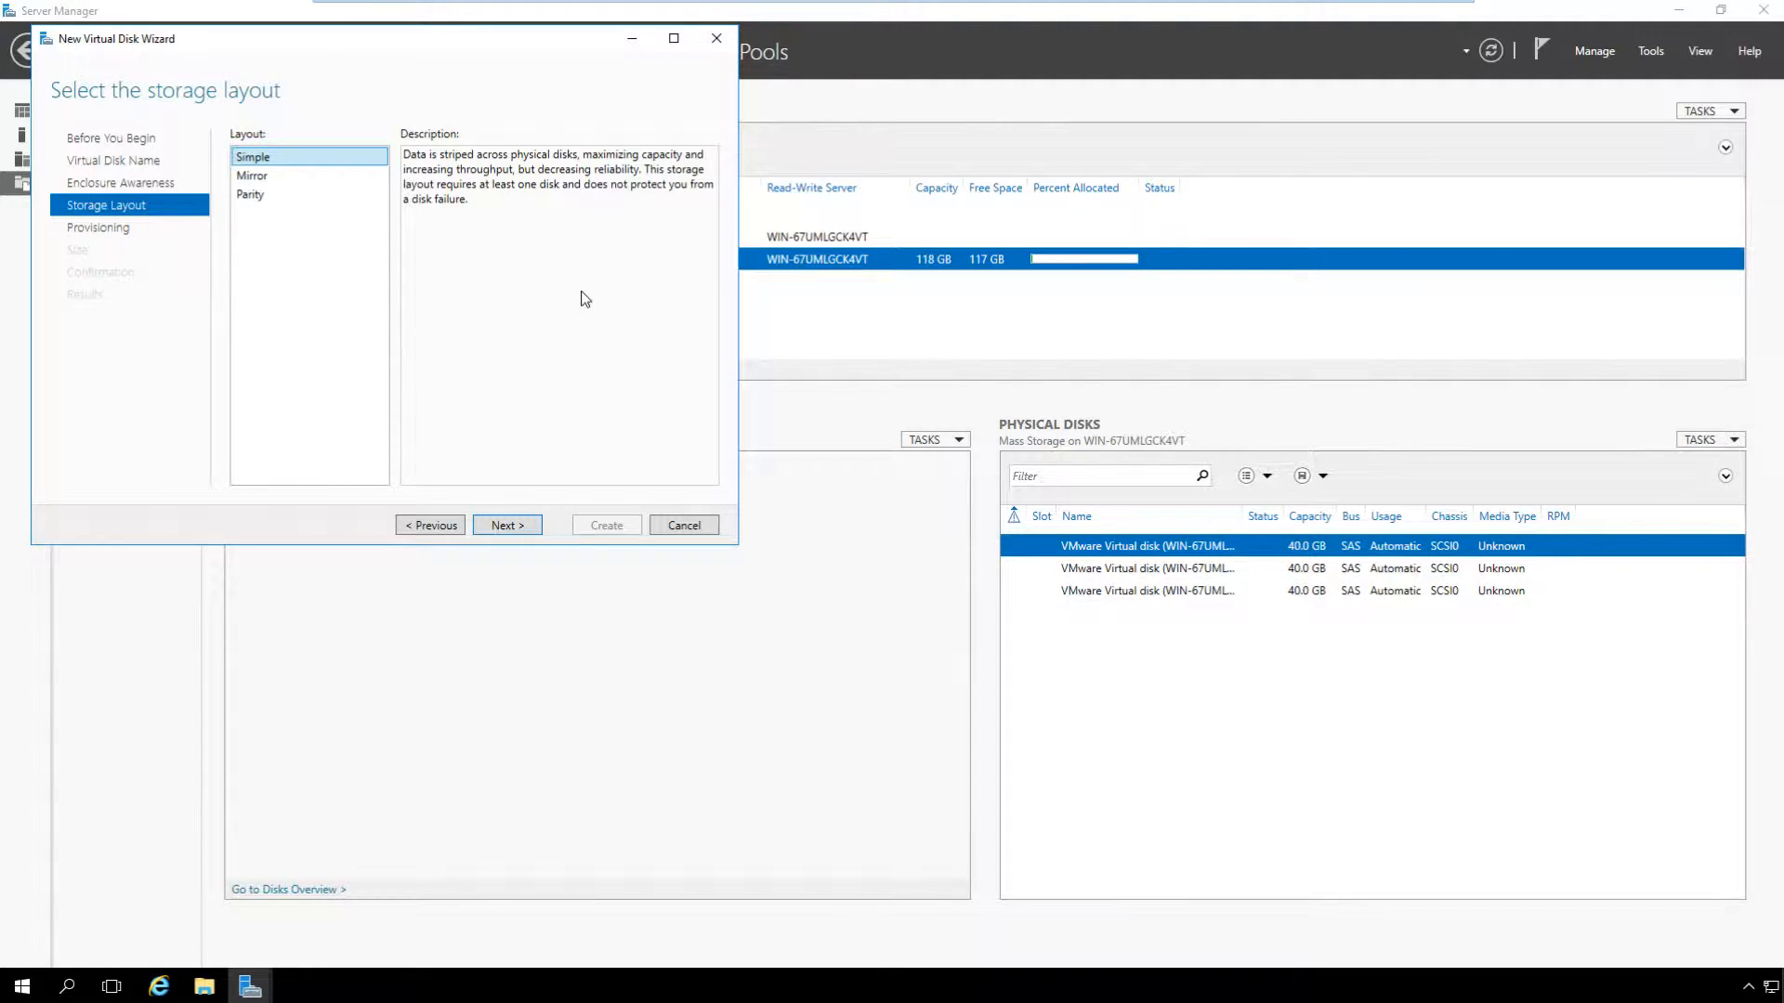
{"action": "left_click", "coordinate": [302, 185]}
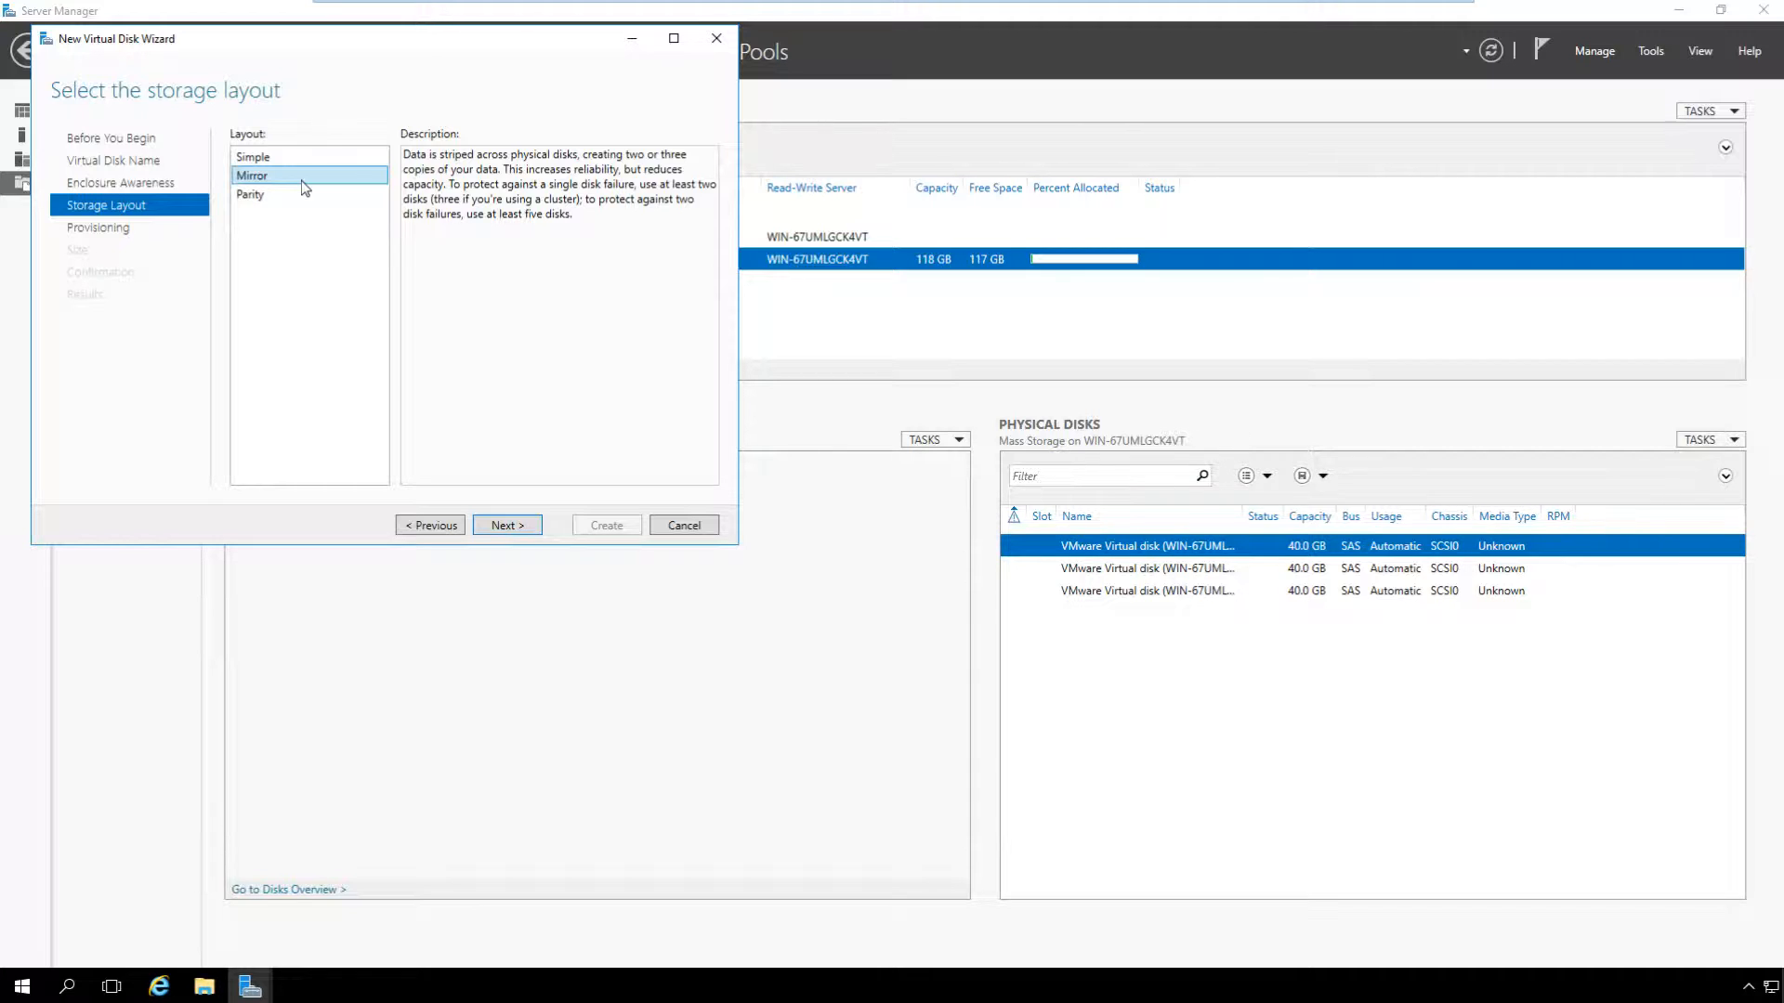
{"action": "left_click", "coordinate": [297, 197]}
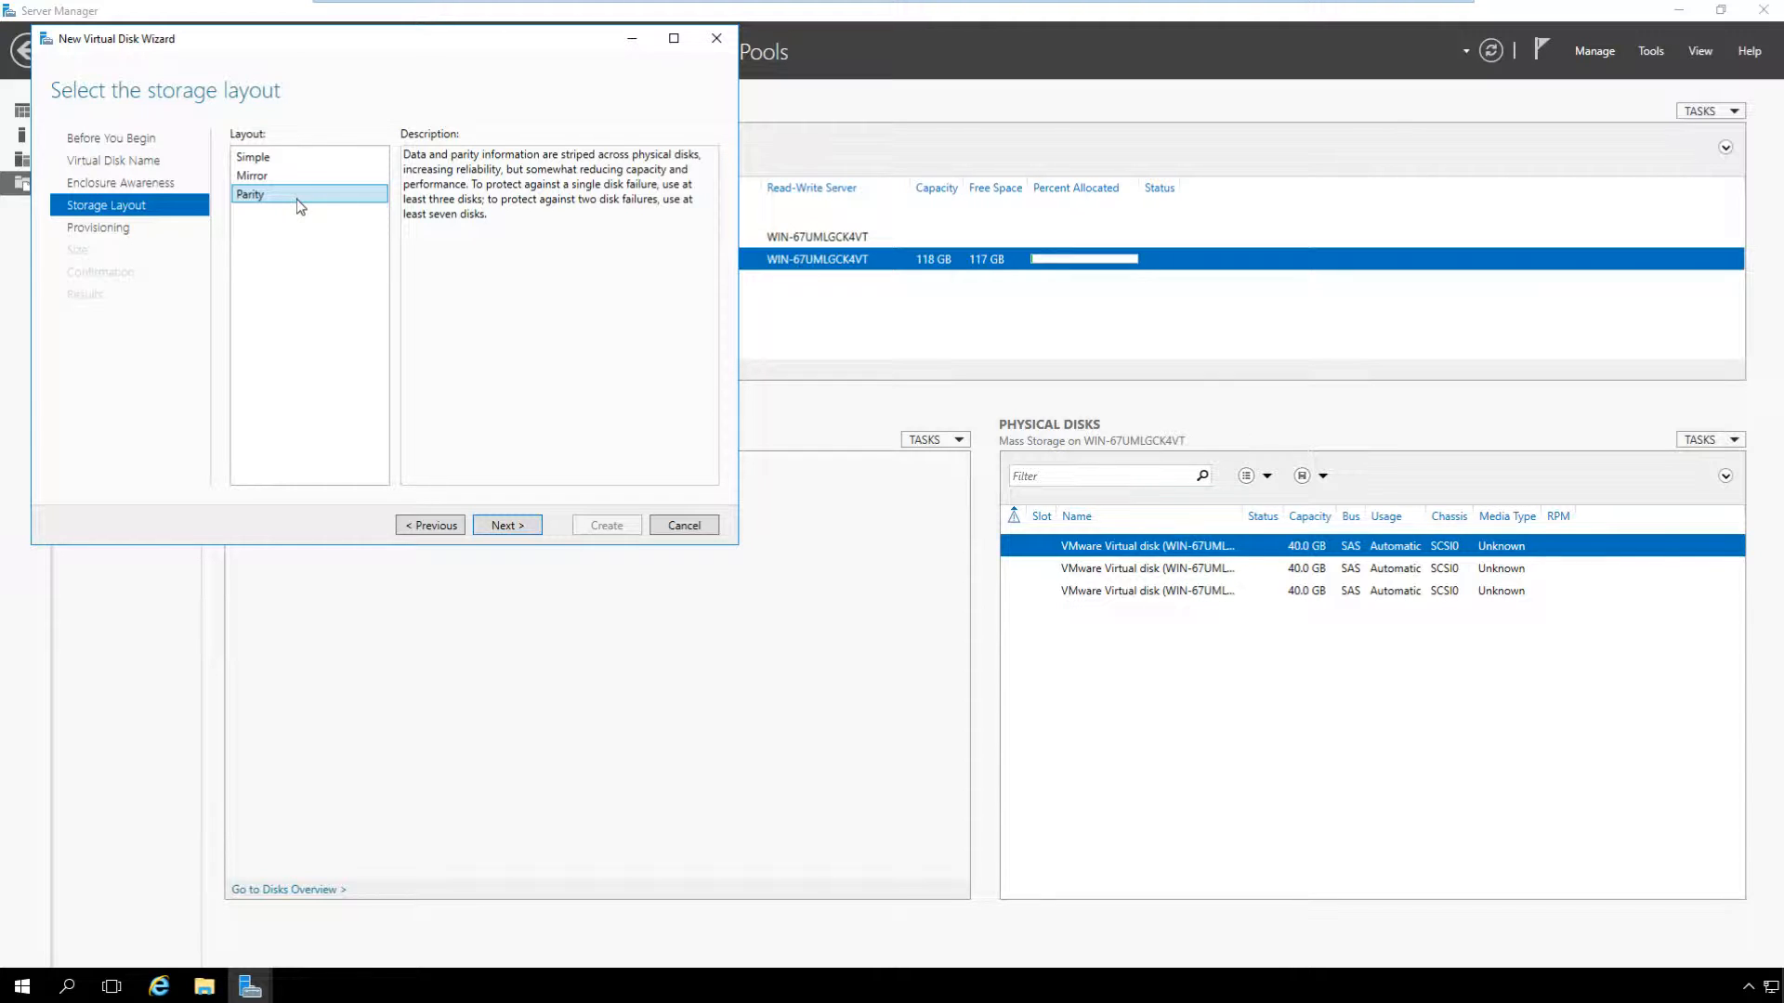
{"action": "left_click", "coordinate": [269, 160]}
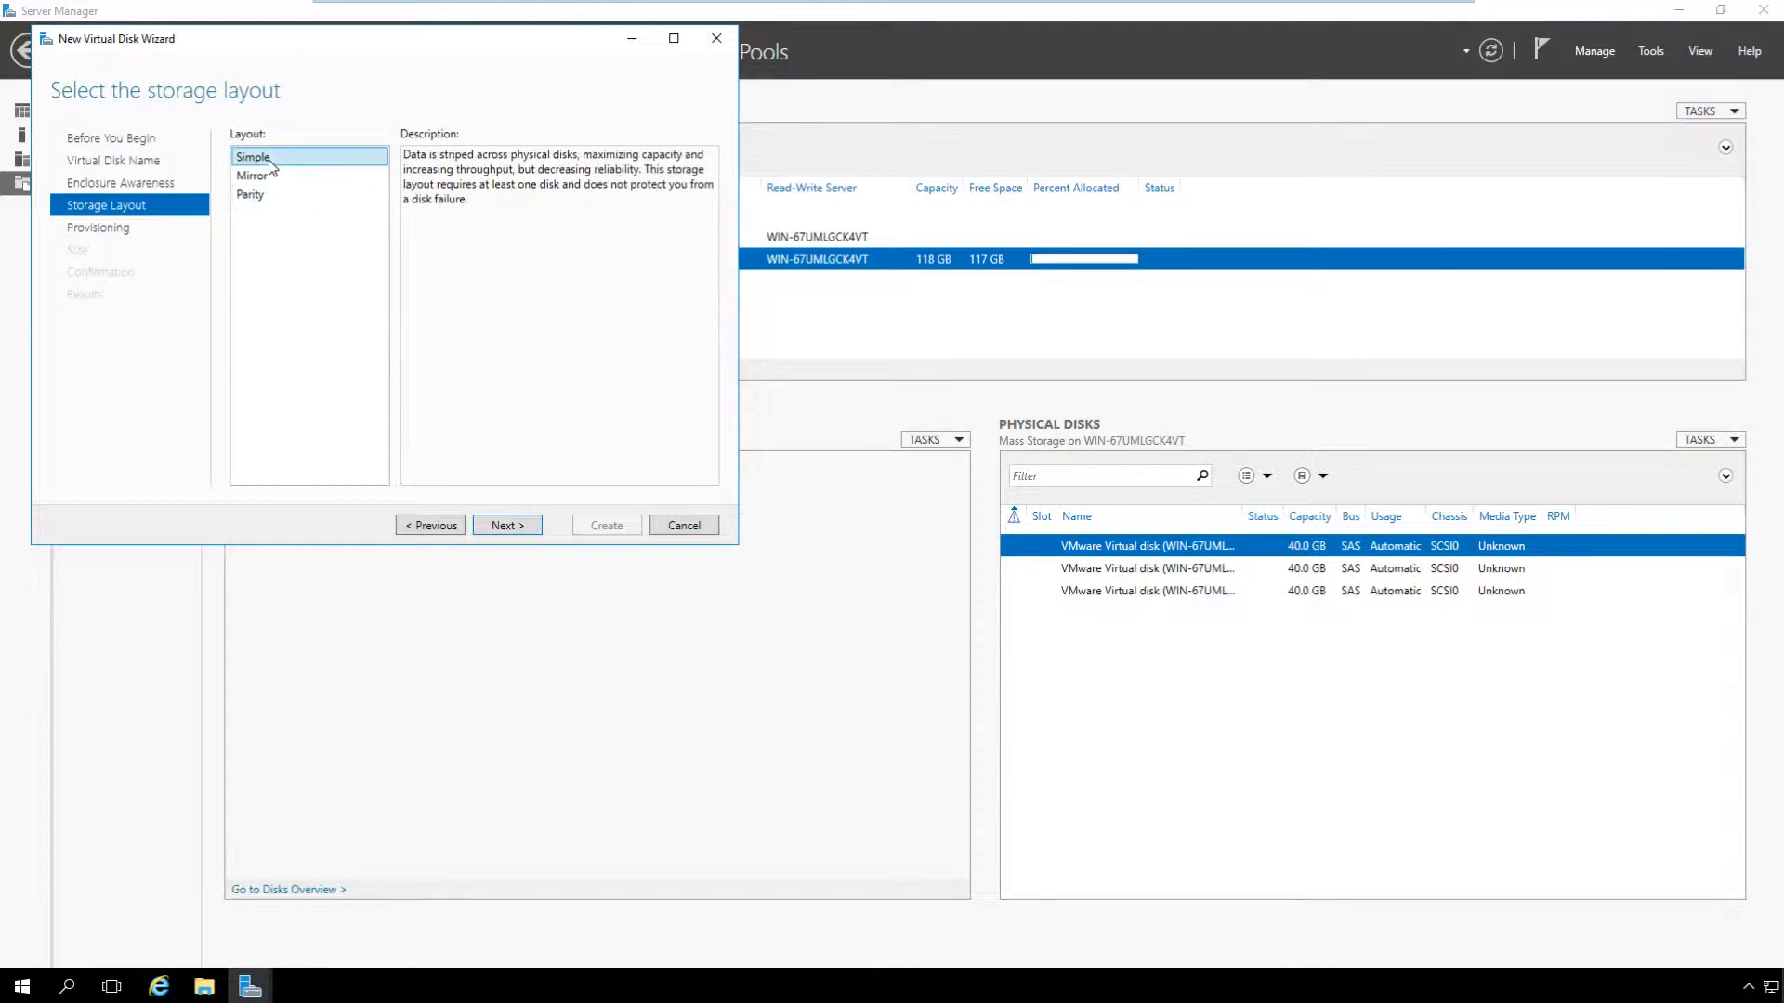
{"action": "left_click", "coordinate": [521, 530]}
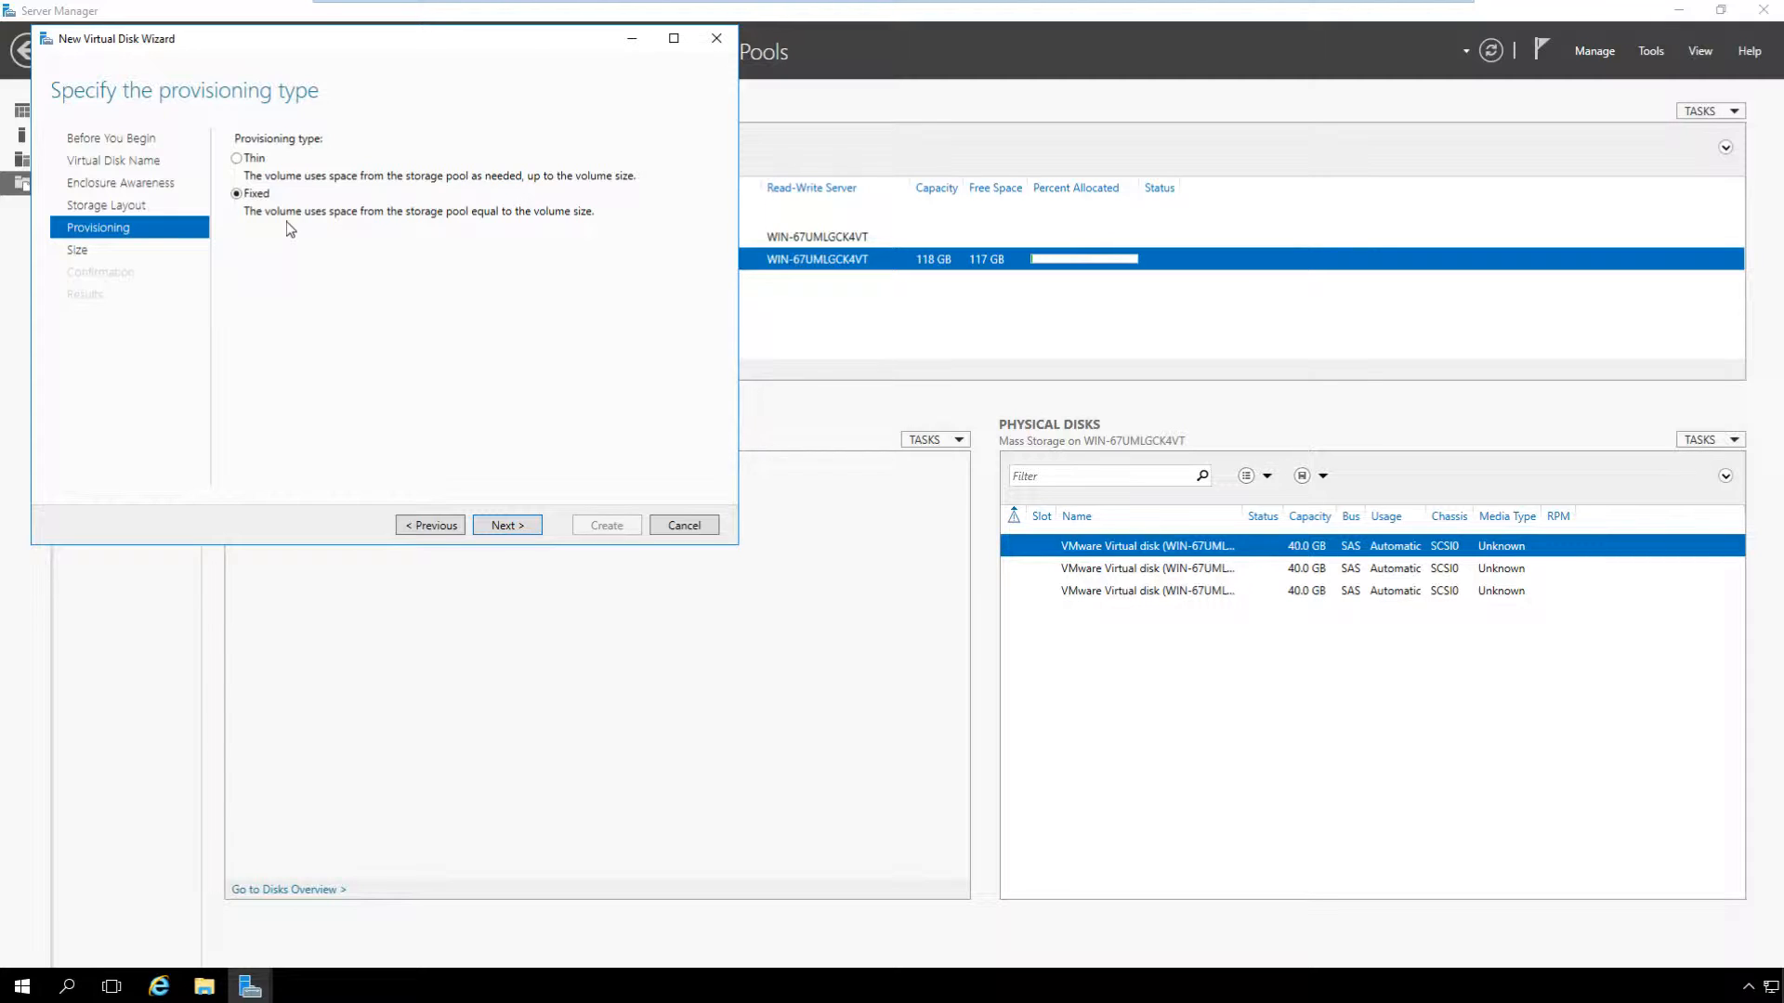
Use Thin provisioning with a size of 10 GB and create the virtual disk
{"action": "left_click", "coordinate": [260, 158]}
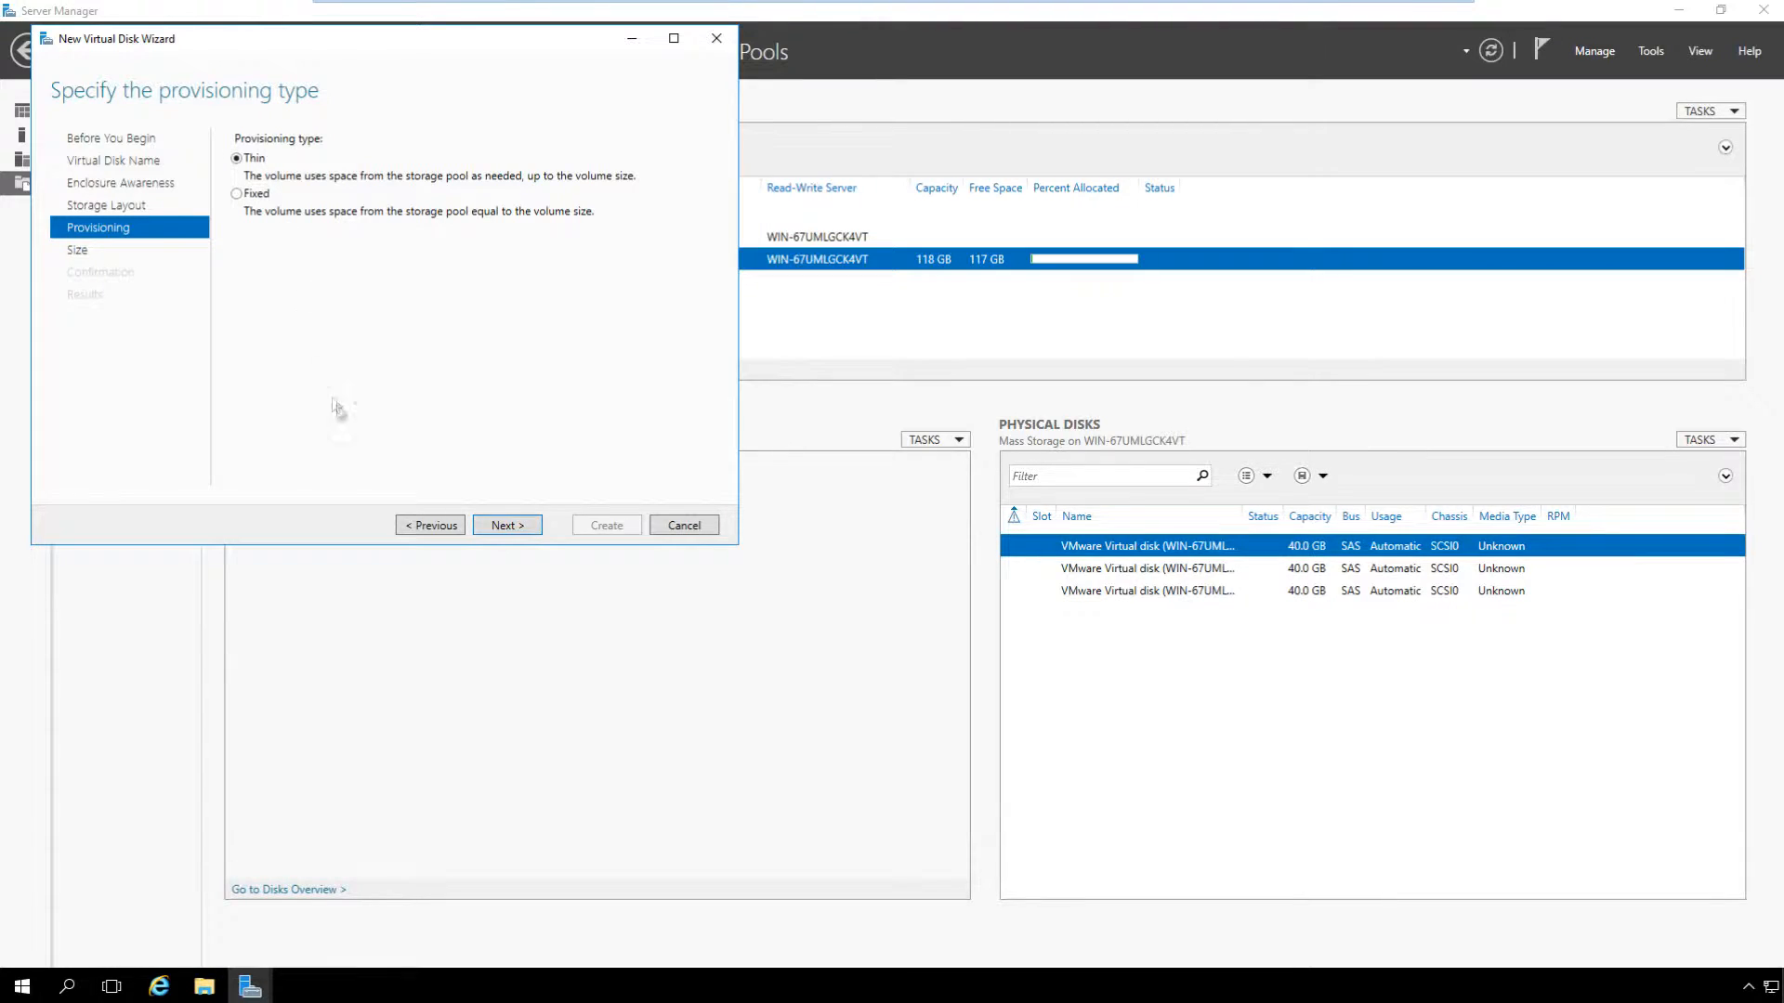
{"action": "left_click", "coordinate": [509, 525]}
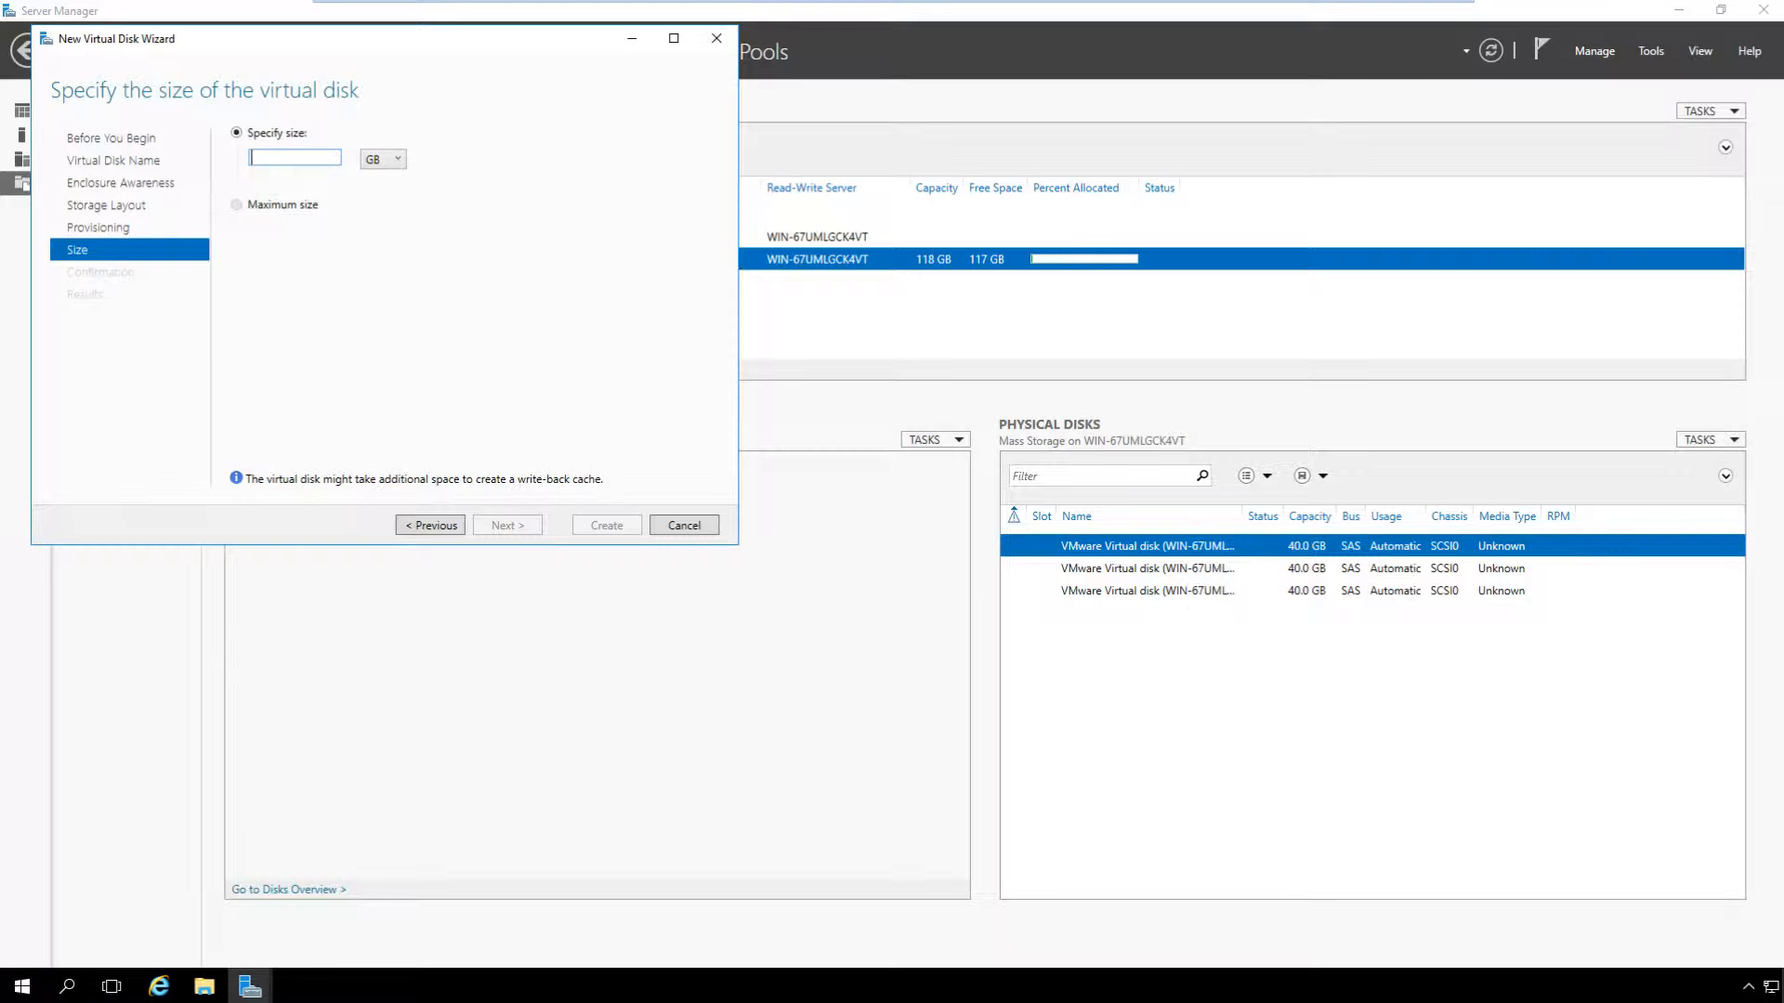
{"action": "type", "text": "10"}
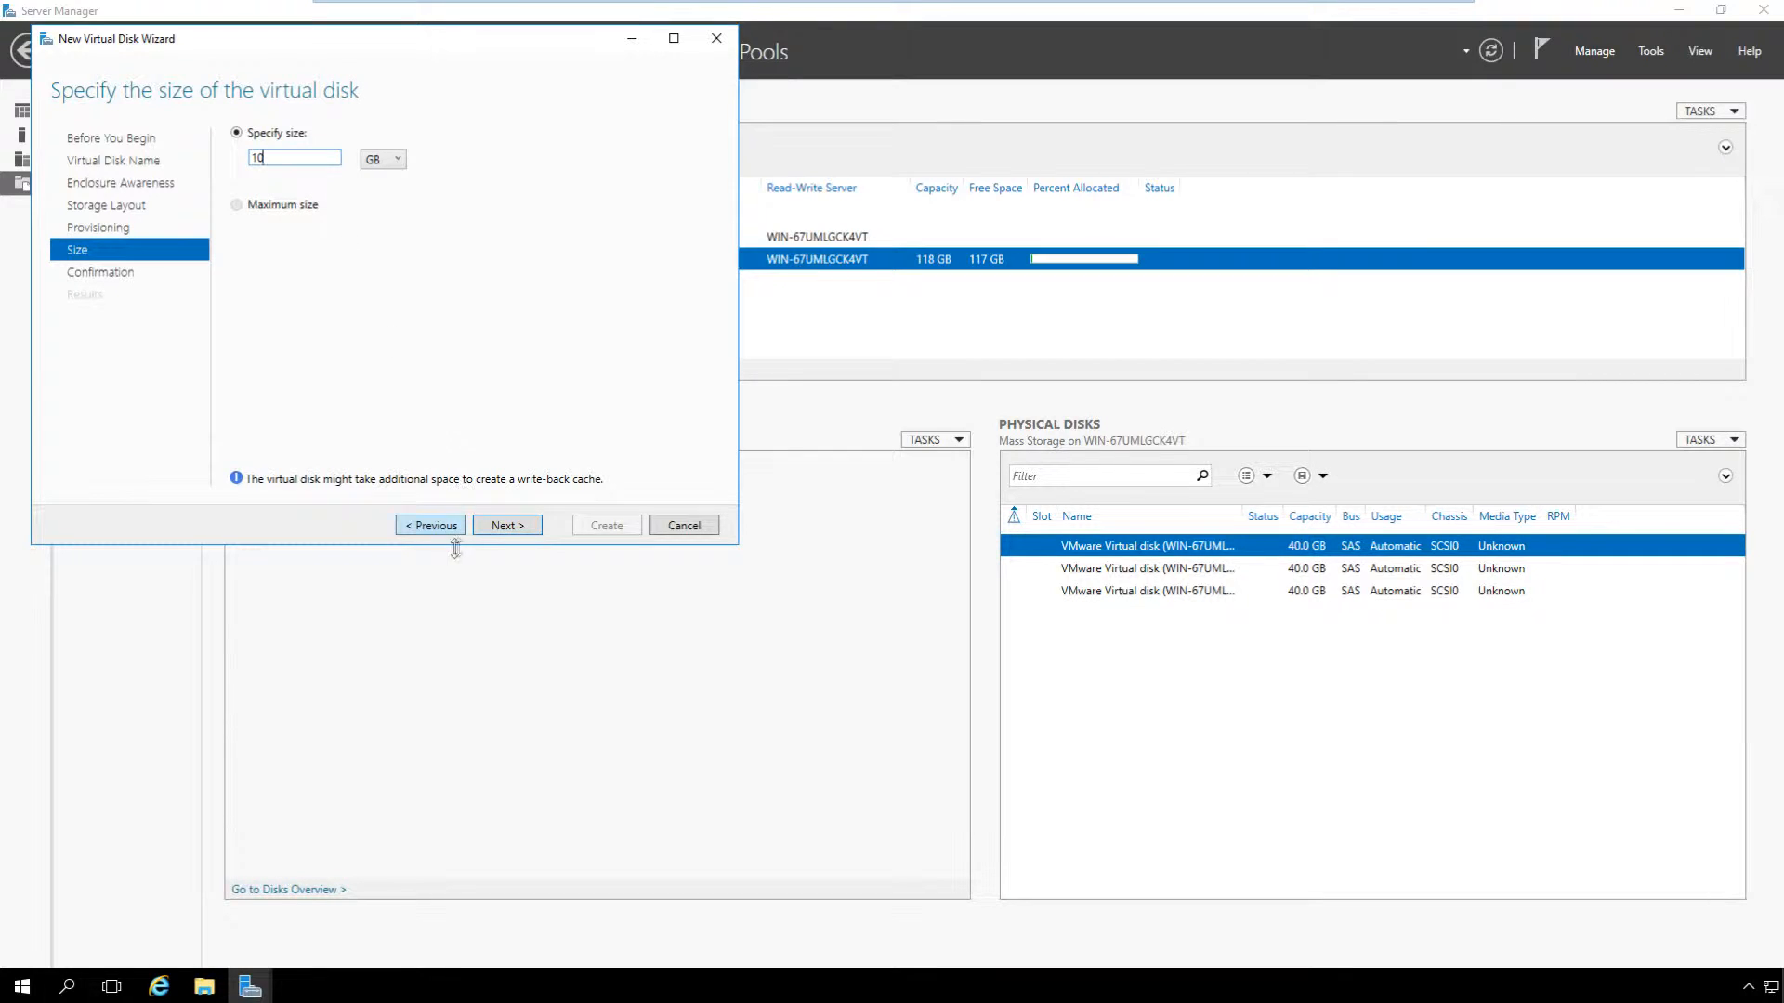
{"action": "left_click", "coordinate": [494, 528]}
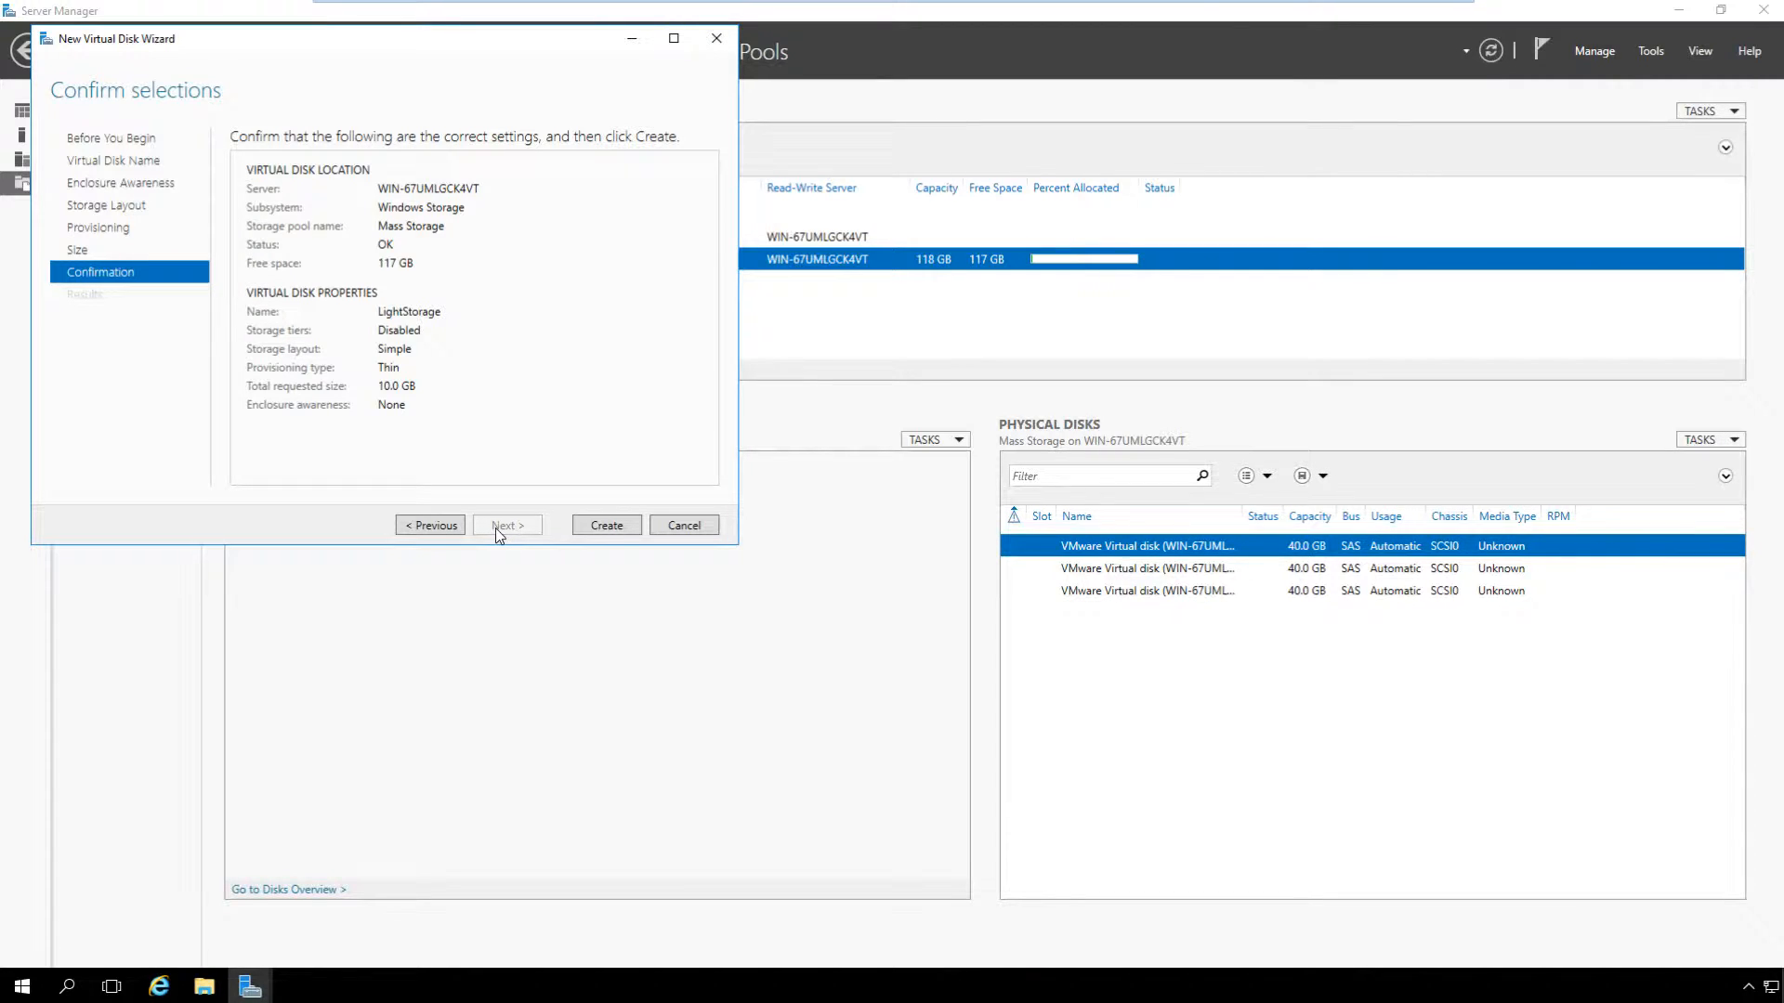
{"action": "left_click", "coordinate": [623, 528]}
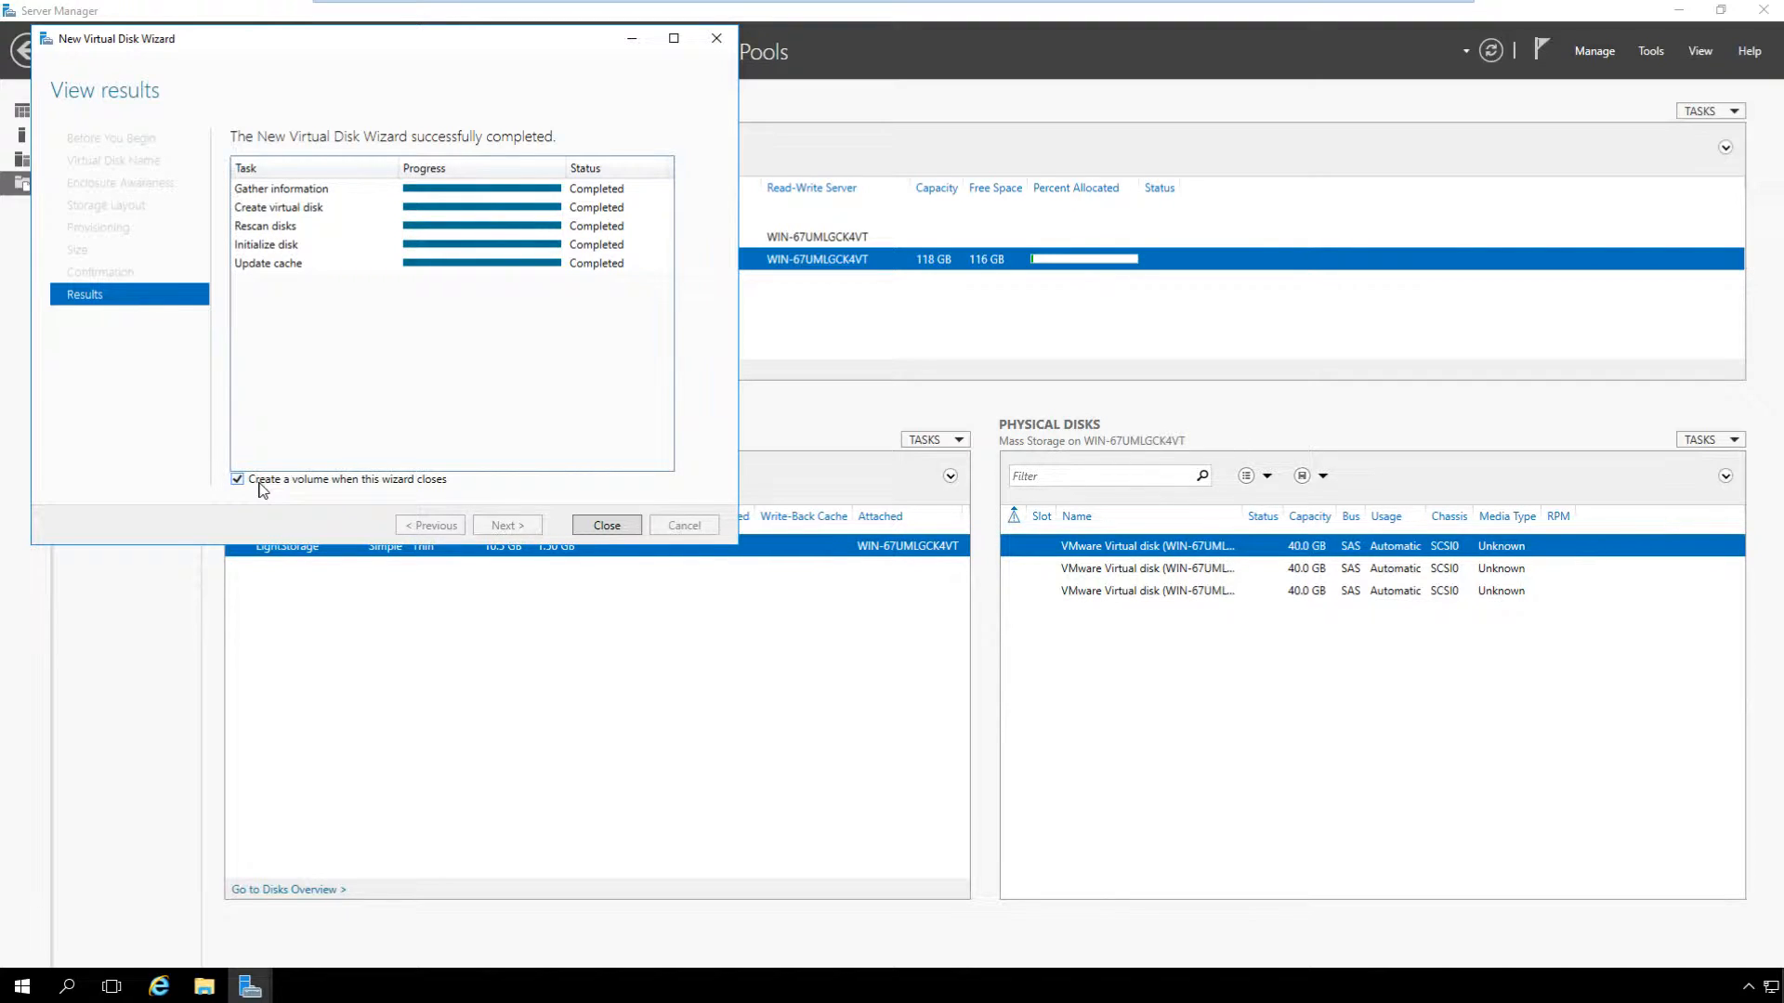
Start a new volume on the LightStorage virtual disk, using the full 10.5 GB and drive letter E
{"action": "left_click", "coordinate": [595, 531]}
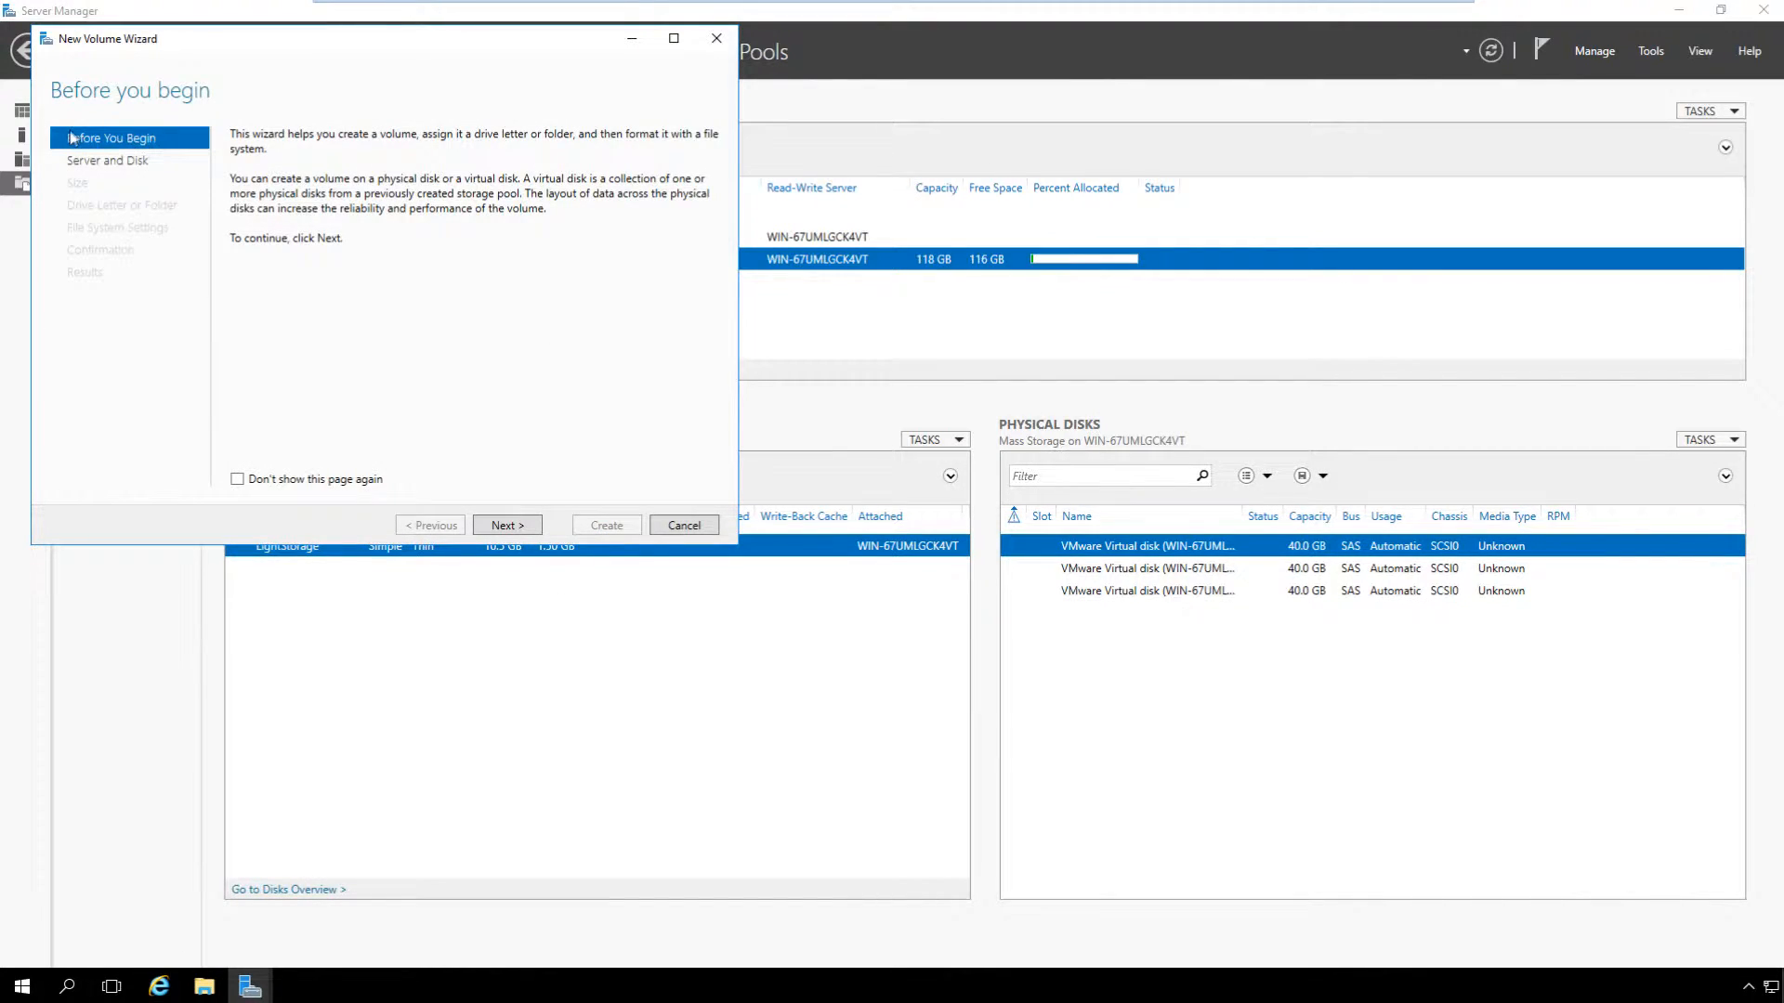
{"action": "left_click", "coordinate": [498, 534]}
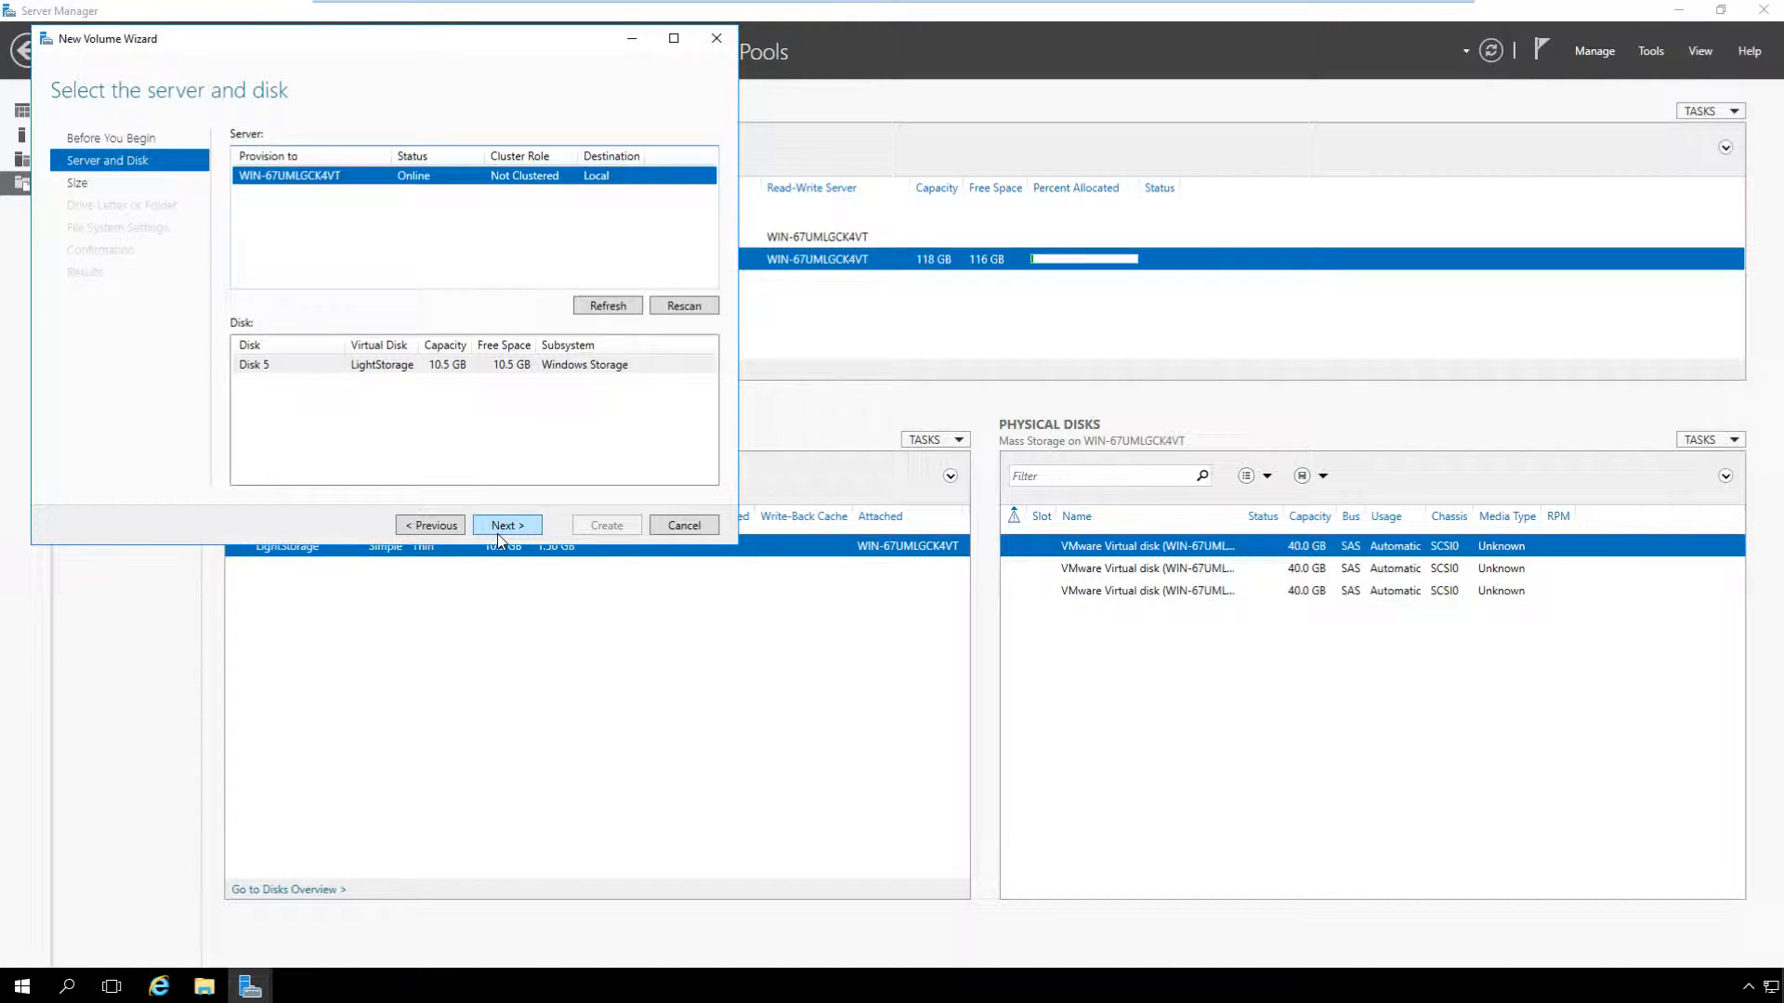
{"action": "left_click", "coordinate": [341, 370]}
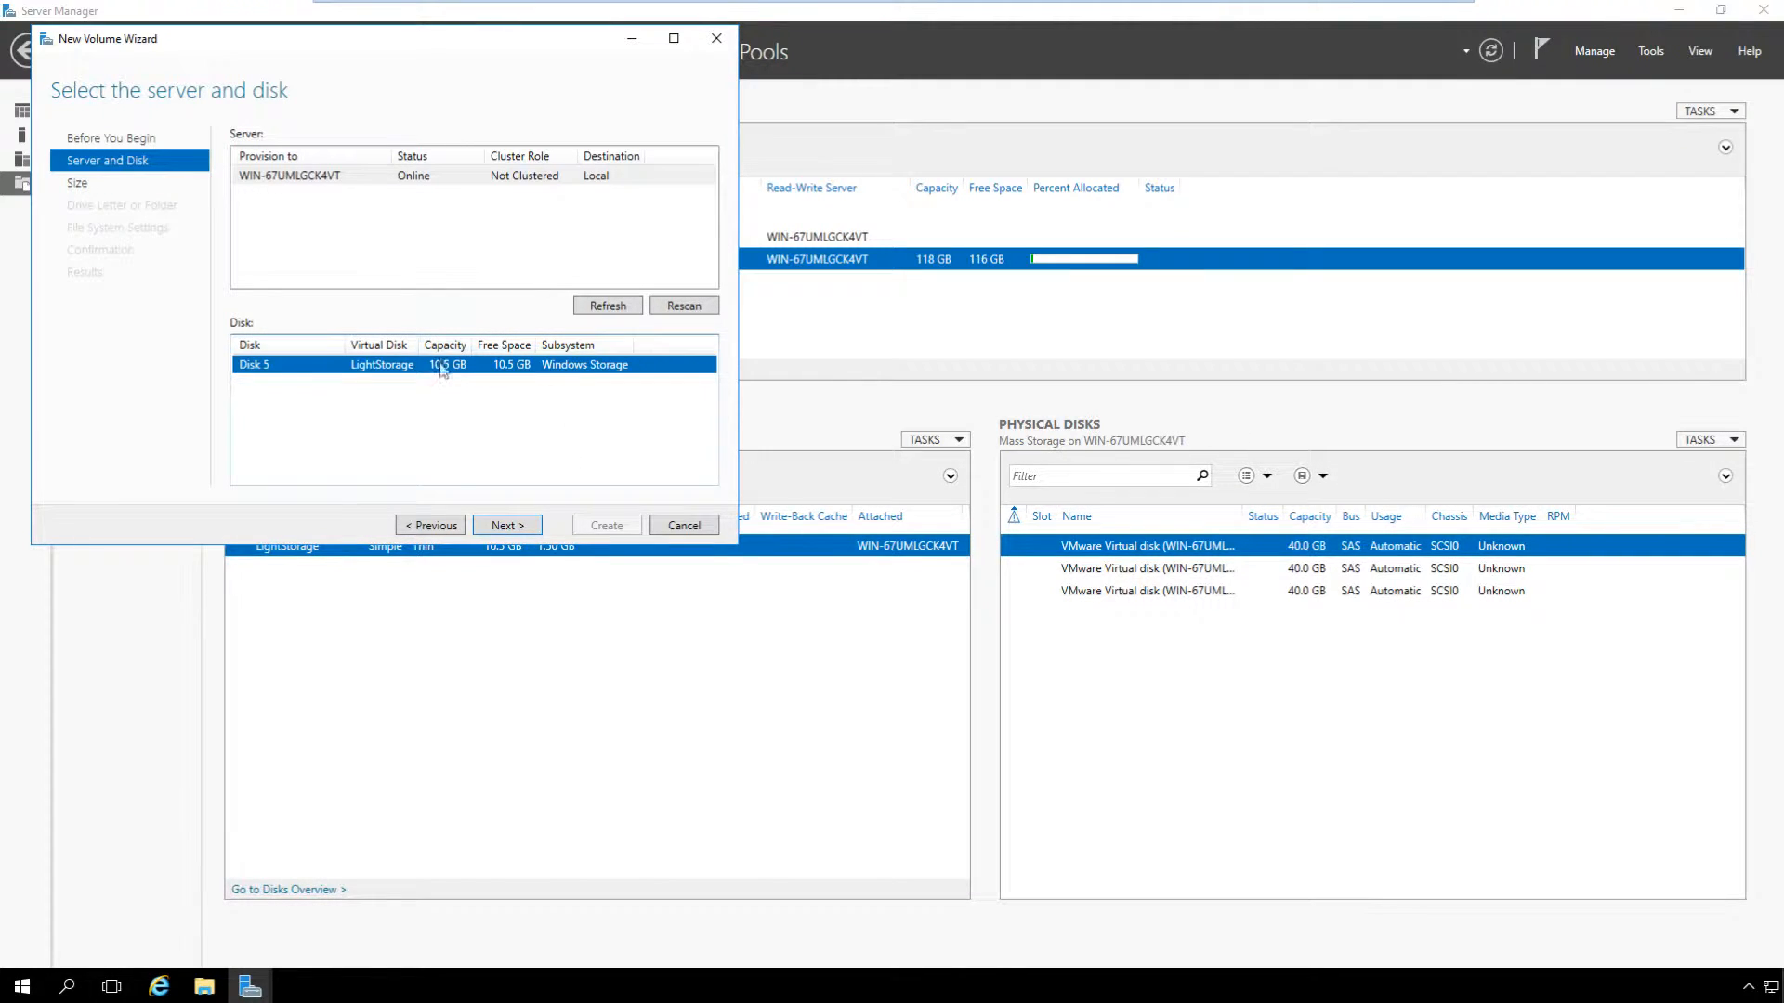
{"action": "left_click", "coordinate": [521, 528]}
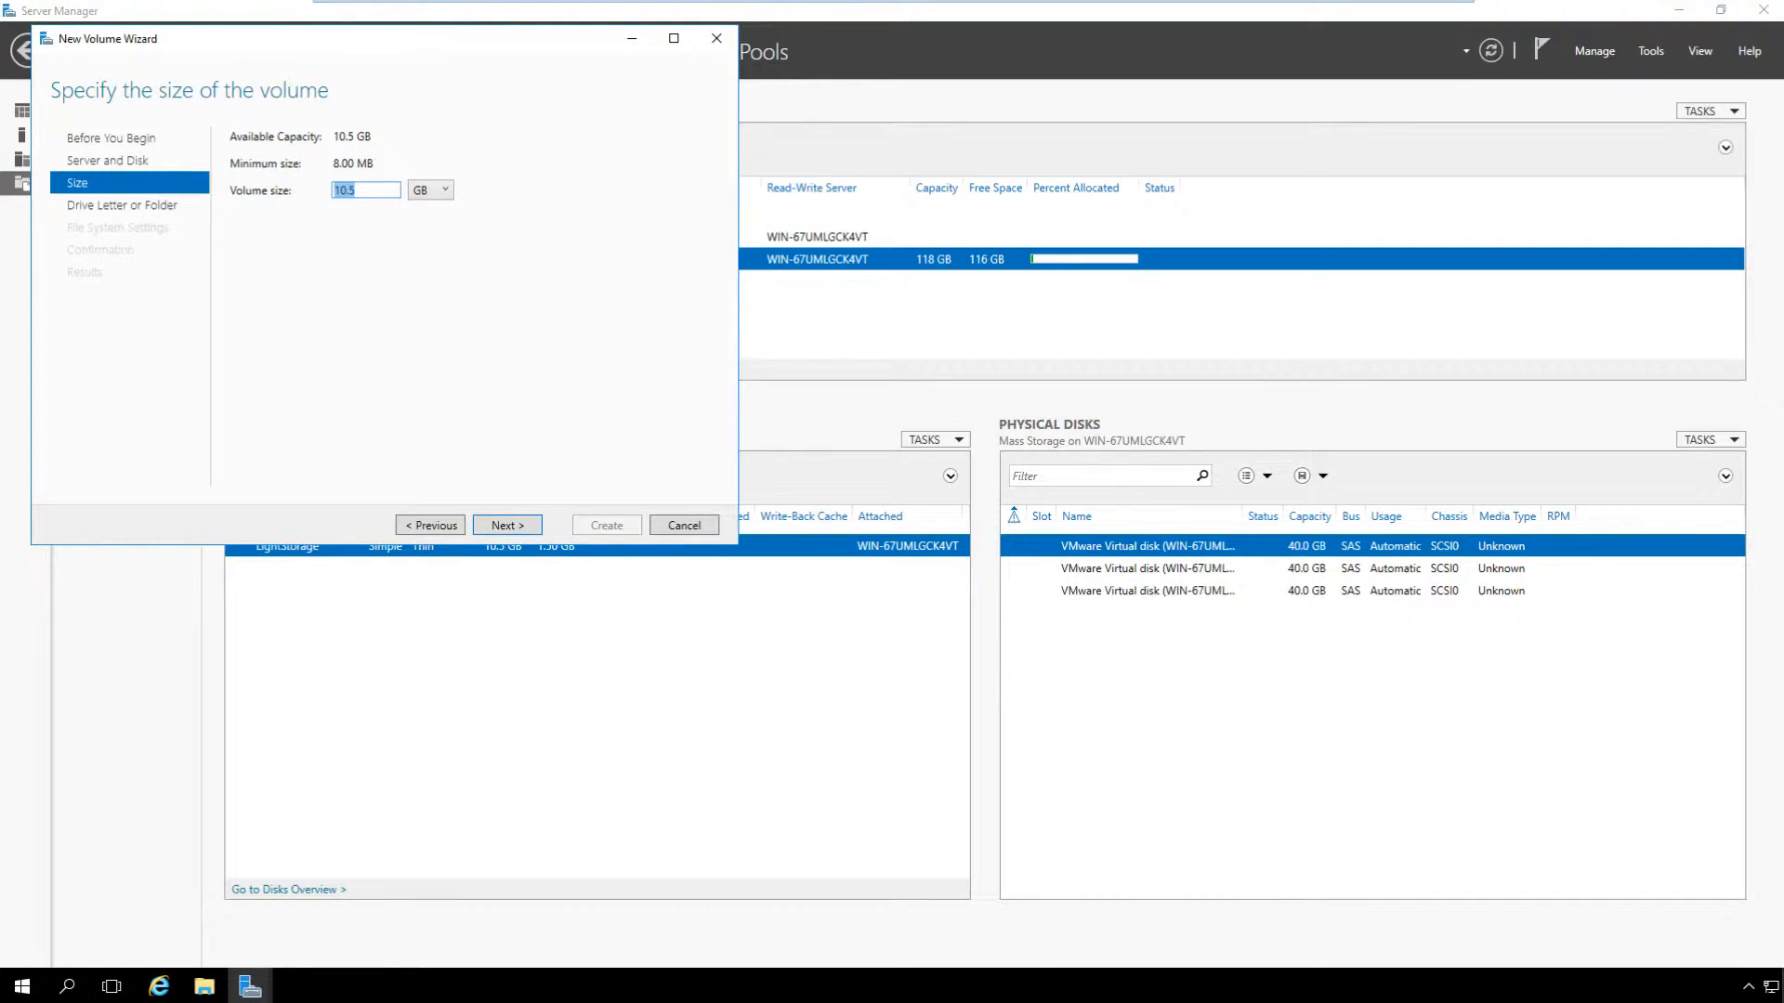
{"action": "left_click", "coordinate": [483, 525]}
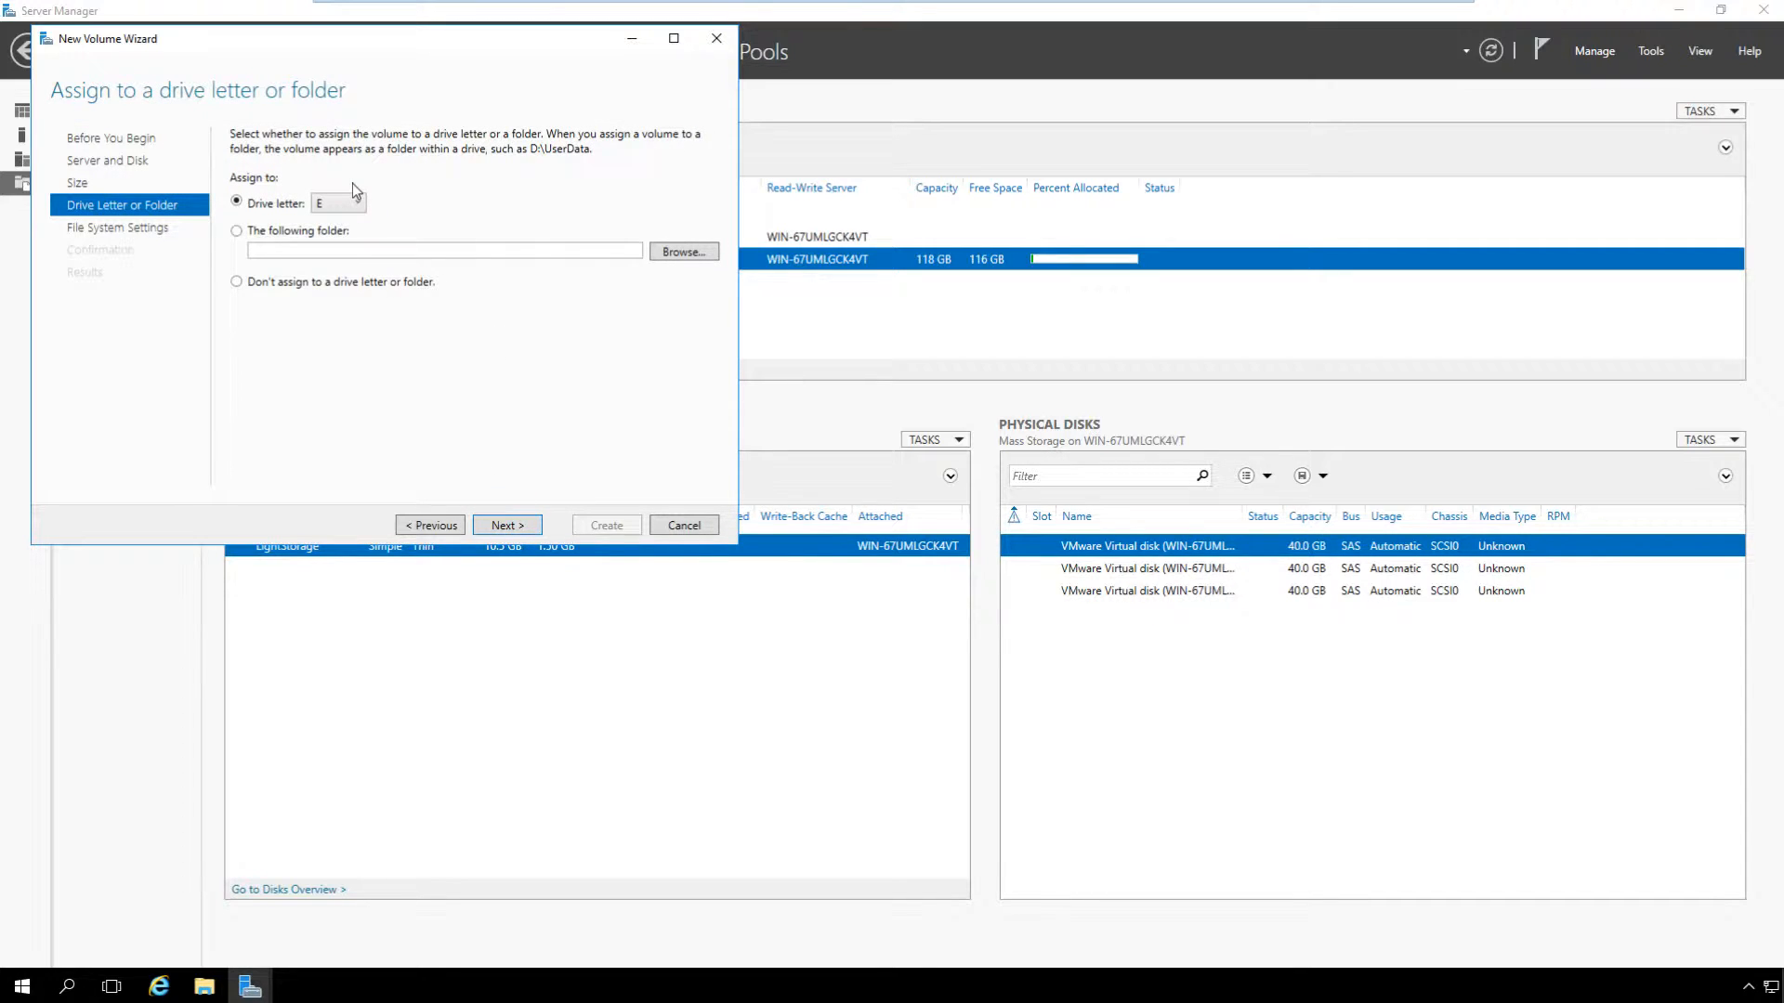
{"action": "left_click", "coordinate": [495, 526]}
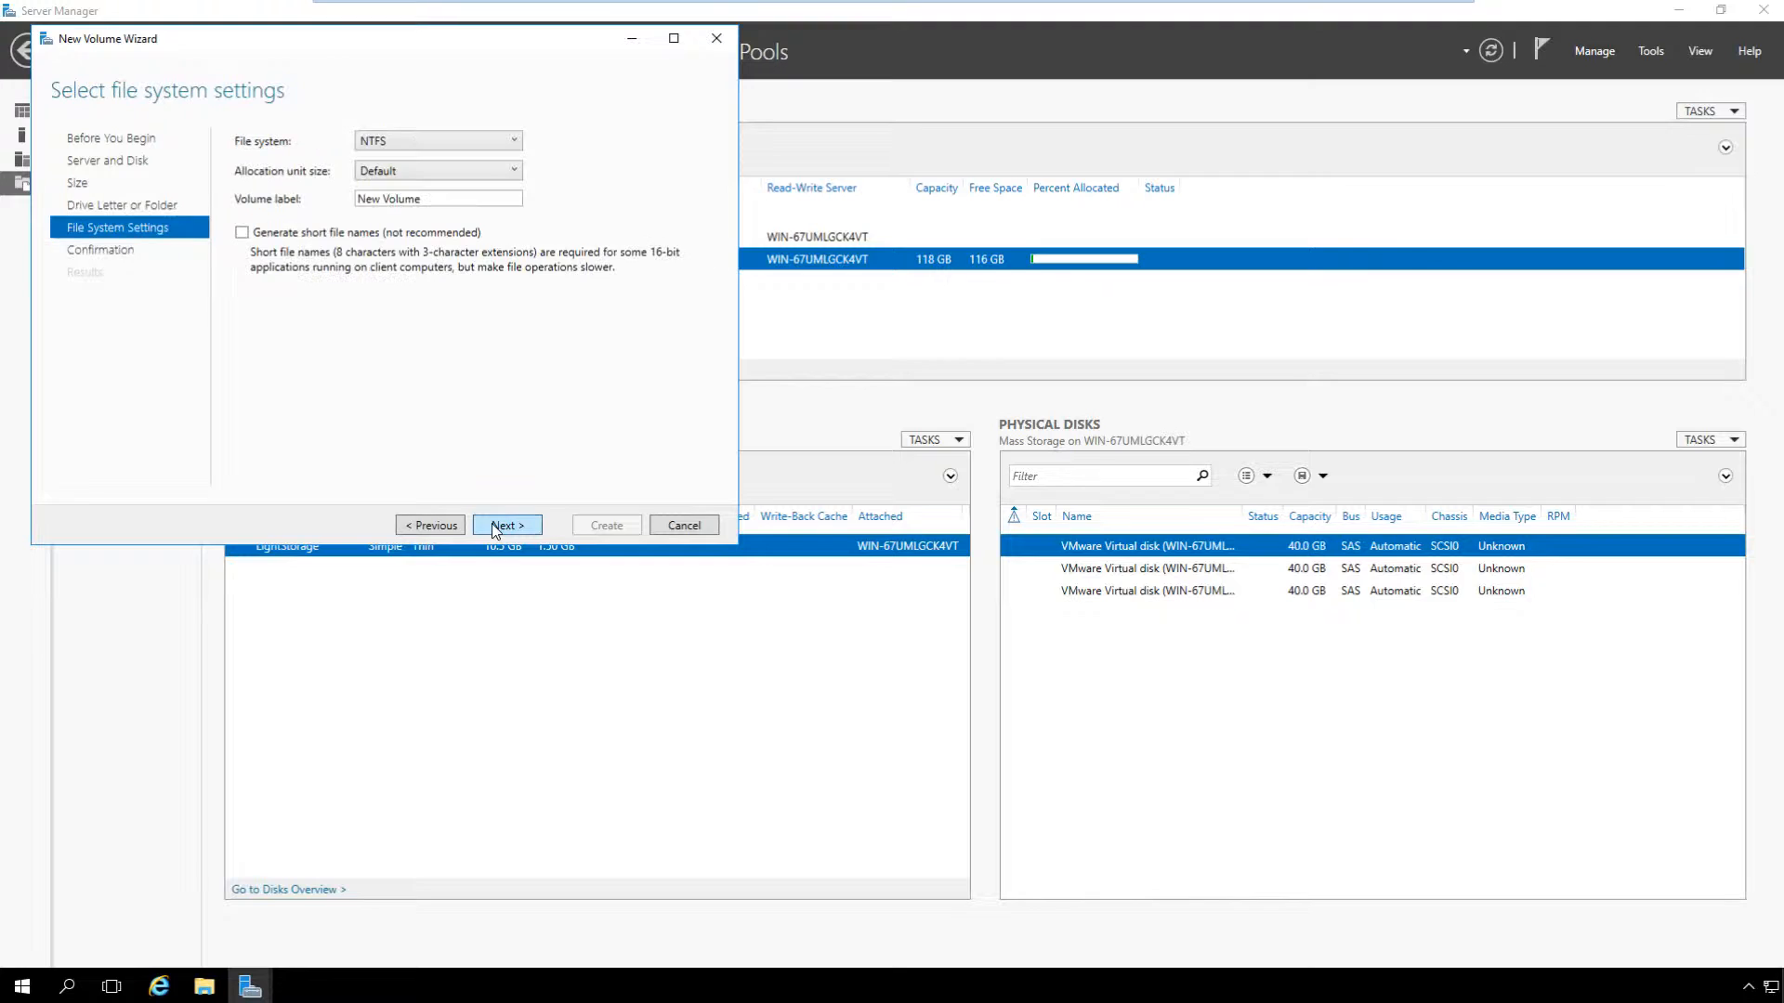
Label the NTFS volume LightStorage, keep the default allocation unit size, and create it
{"action": "type", "text": "LightStorage"}
{"action": "left_click", "coordinate": [498, 527]}
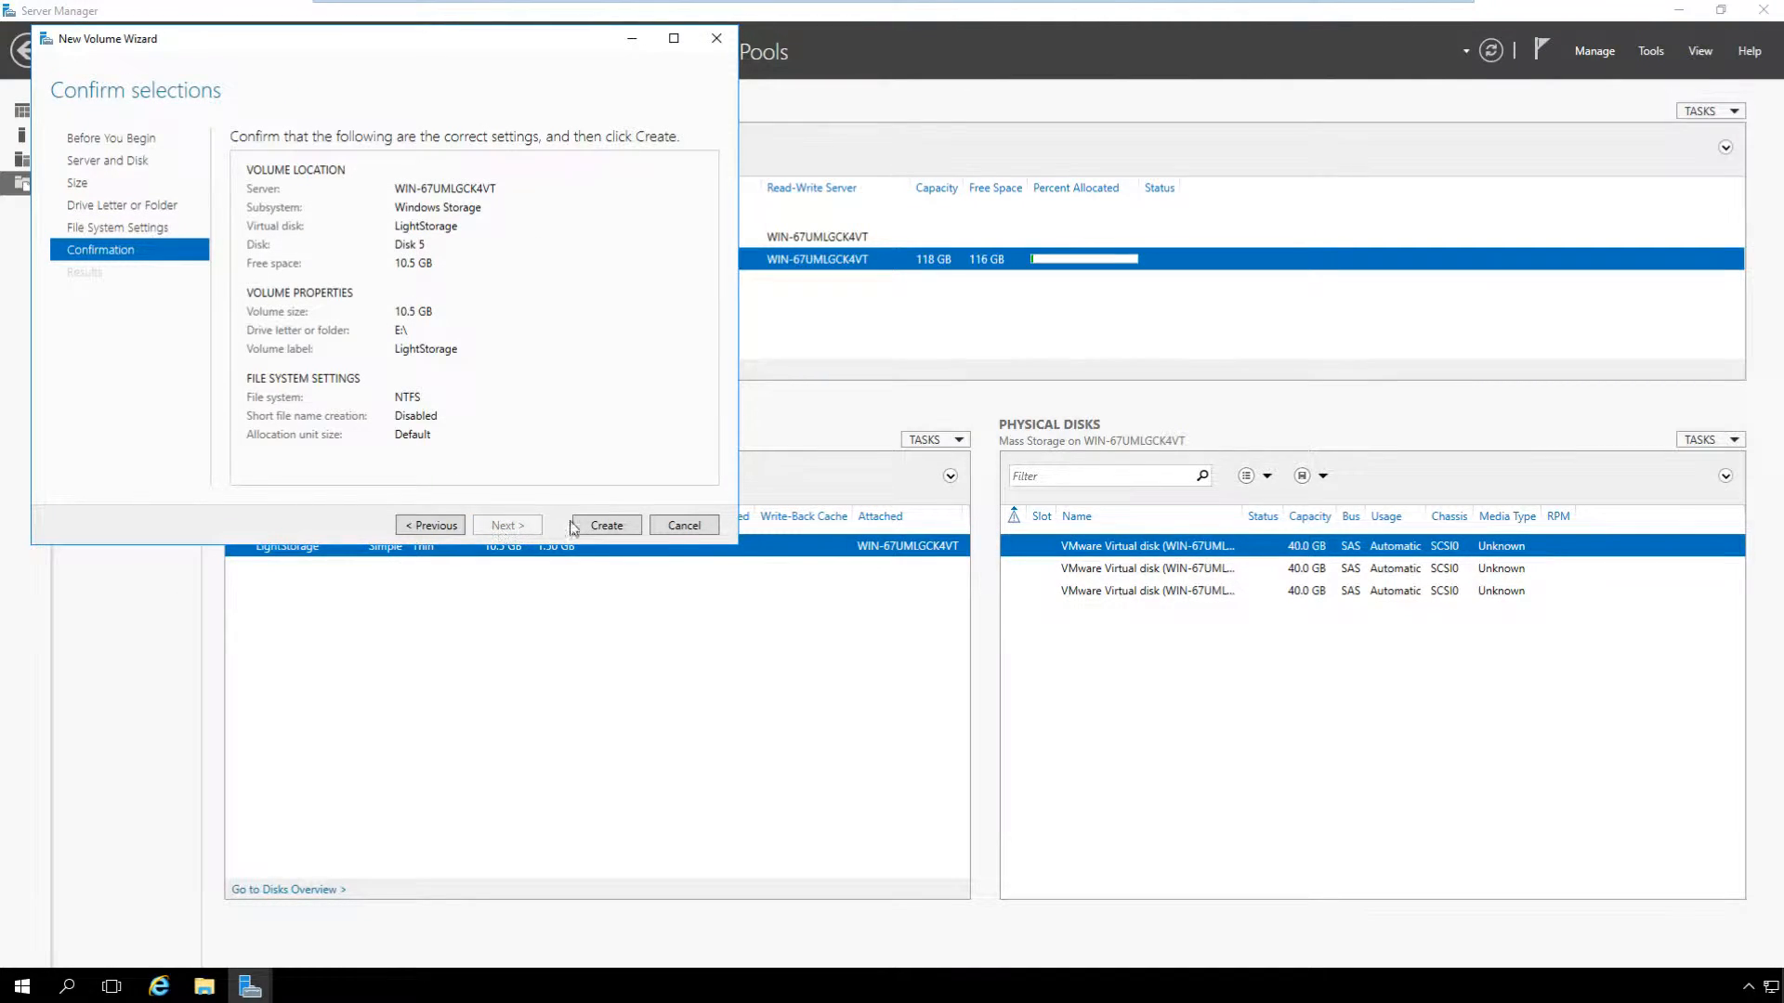
{"action": "left_click", "coordinate": [607, 526]}
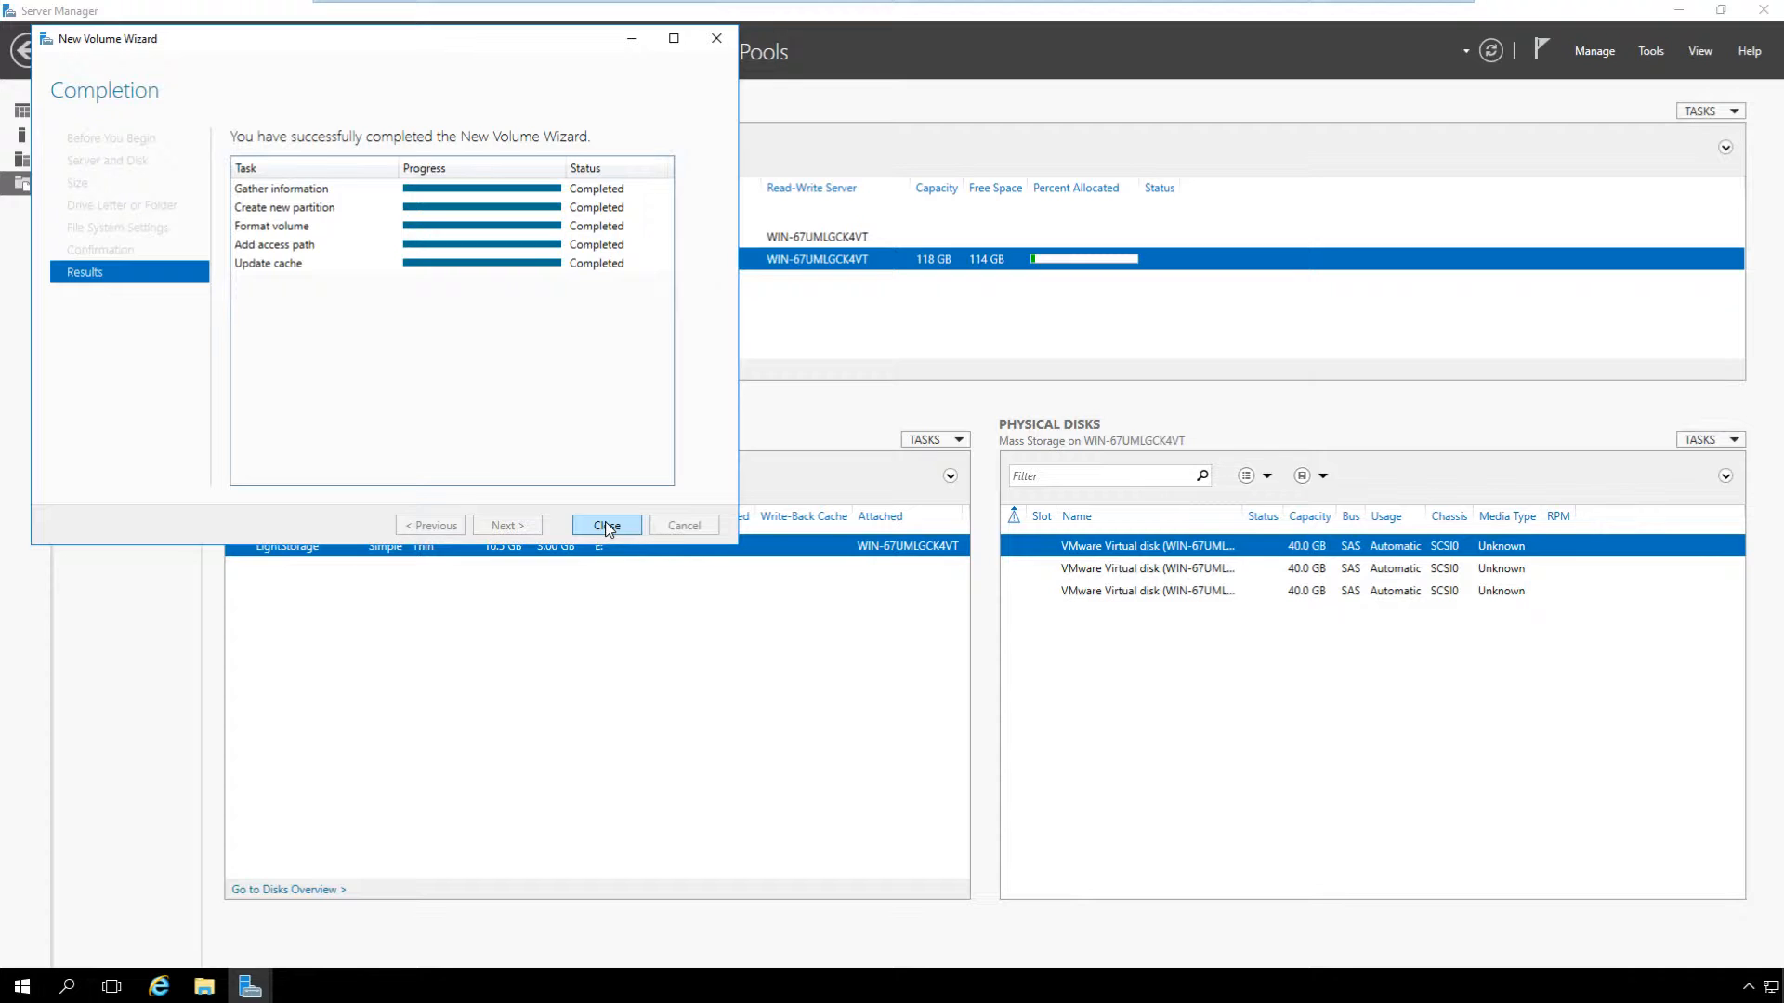
{"action": "left_click", "coordinate": [606, 526]}
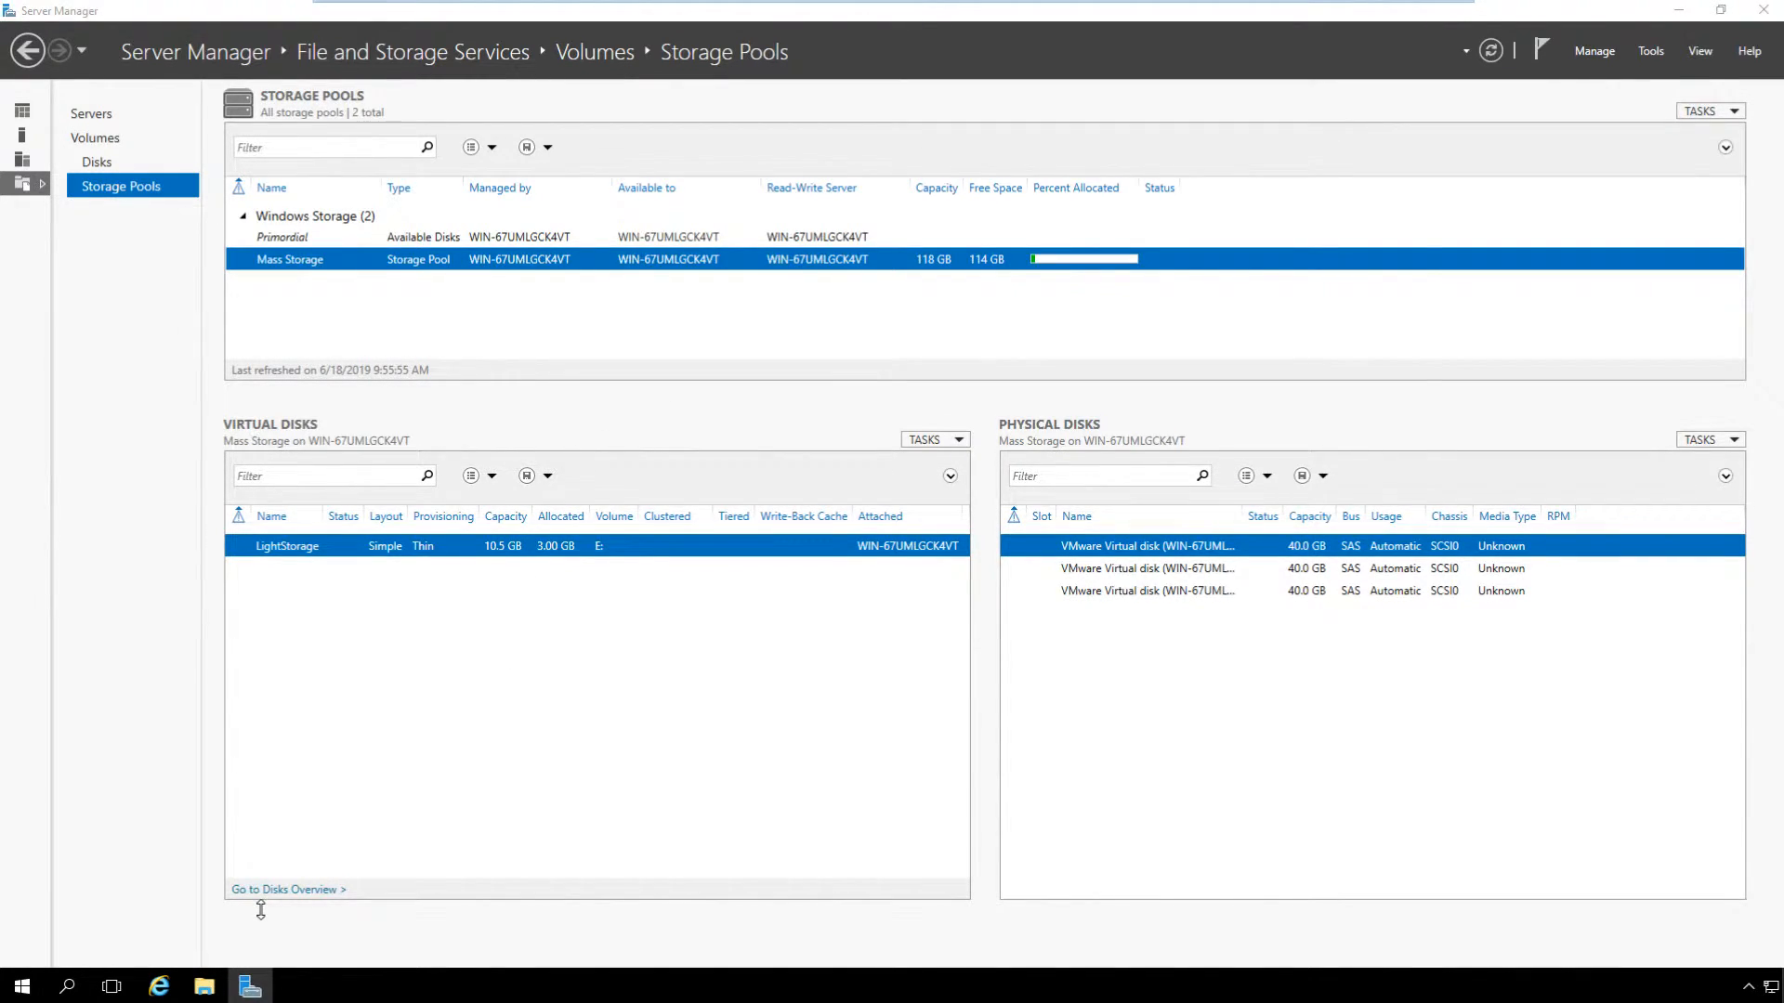
Switch to File Explorer and inspect the LightStorage (E:) drive and its contents
{"action": "left_click", "coordinate": [197, 988]}
{"action": "left_click", "coordinate": [440, 423]}
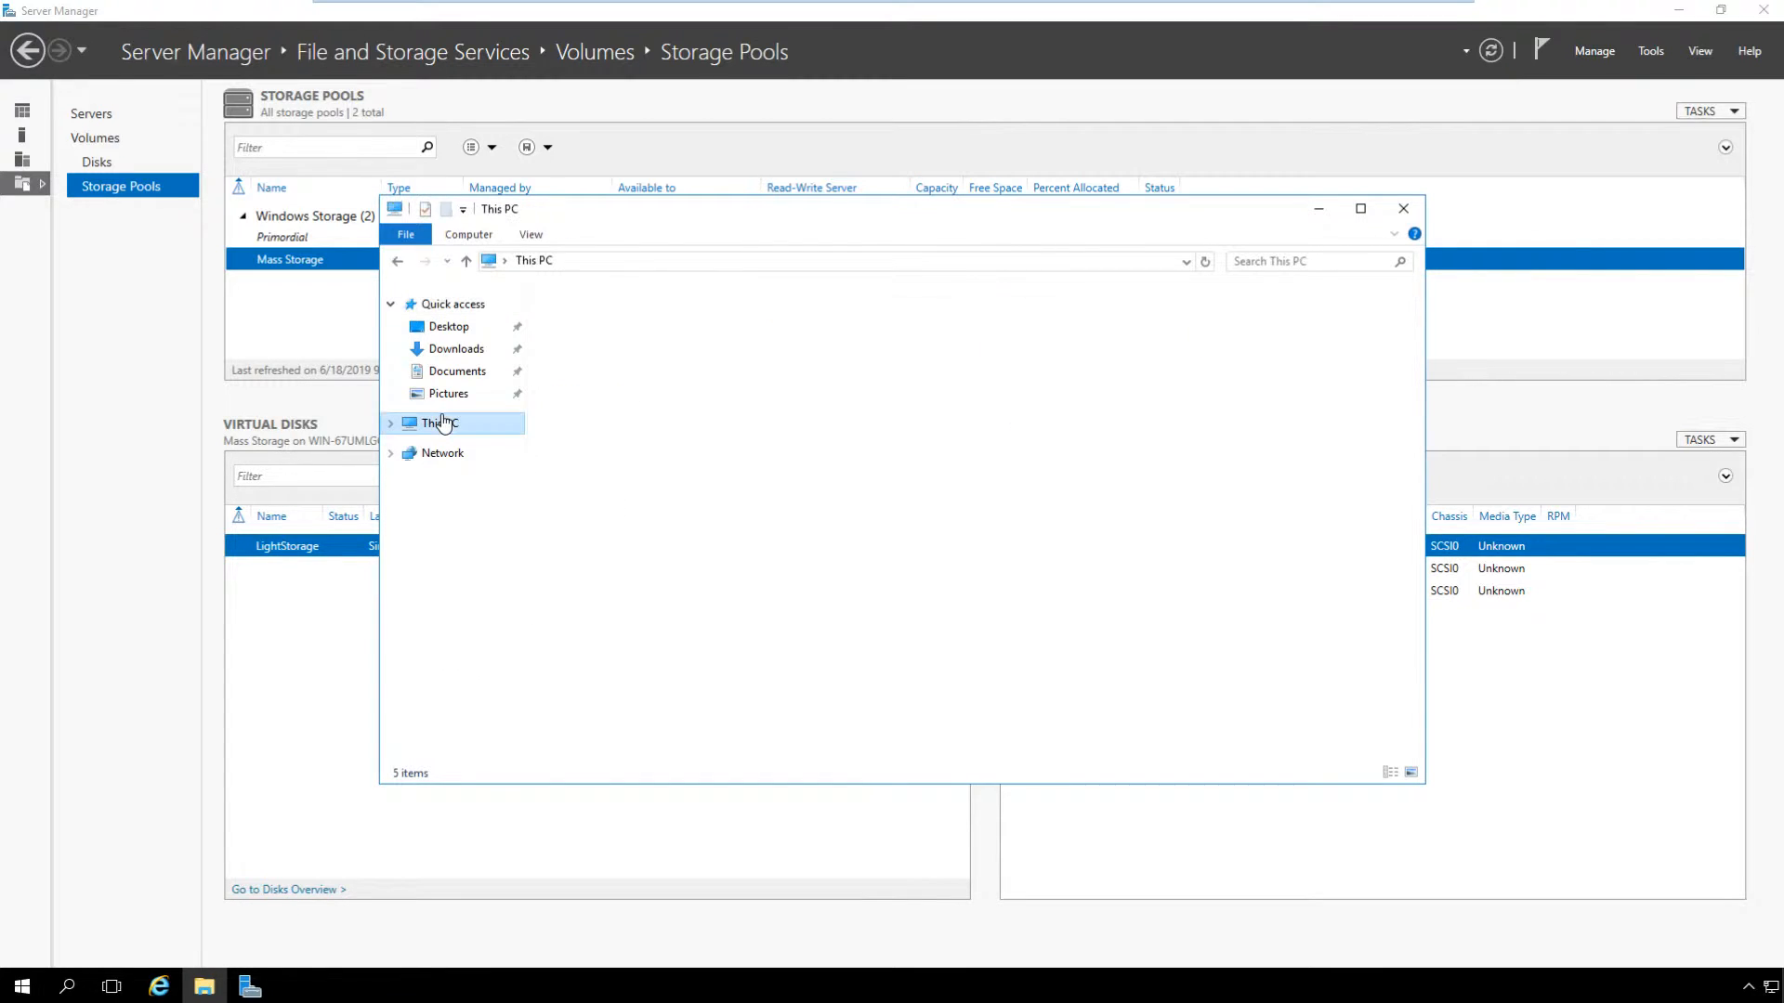
{"action": "left_click", "coordinate": [1161, 481]}
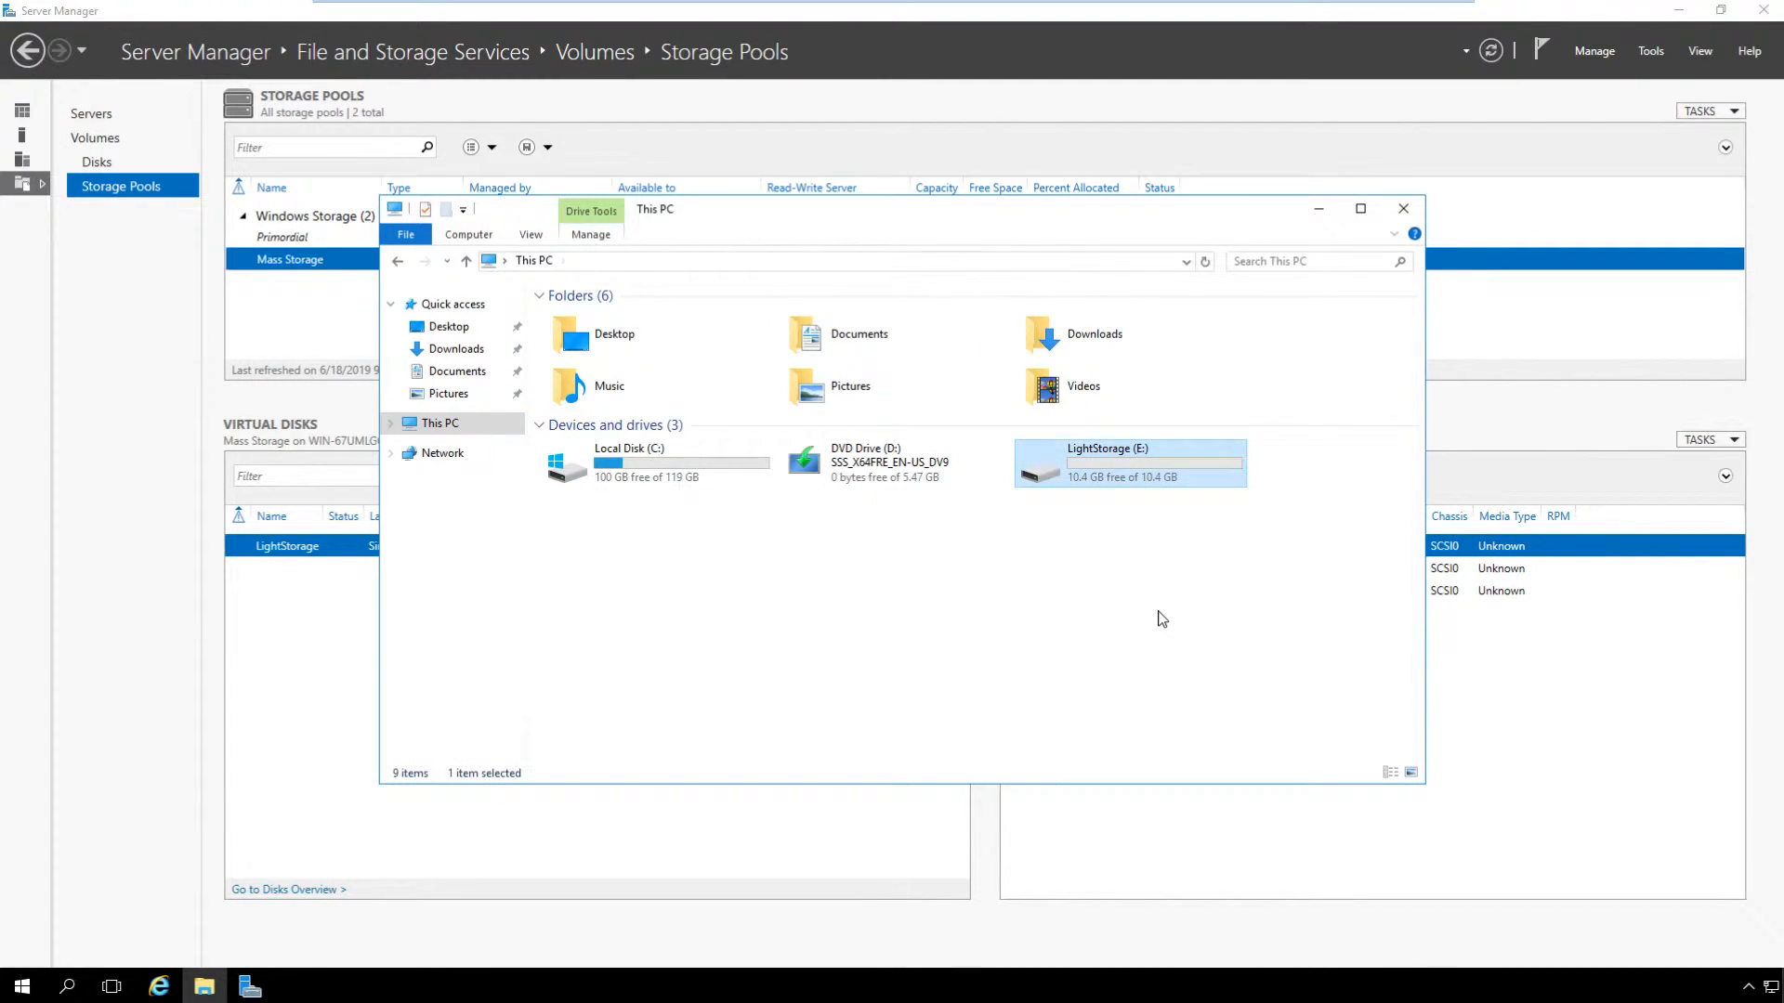
{"action": "double_click", "coordinate": [1120, 466]}
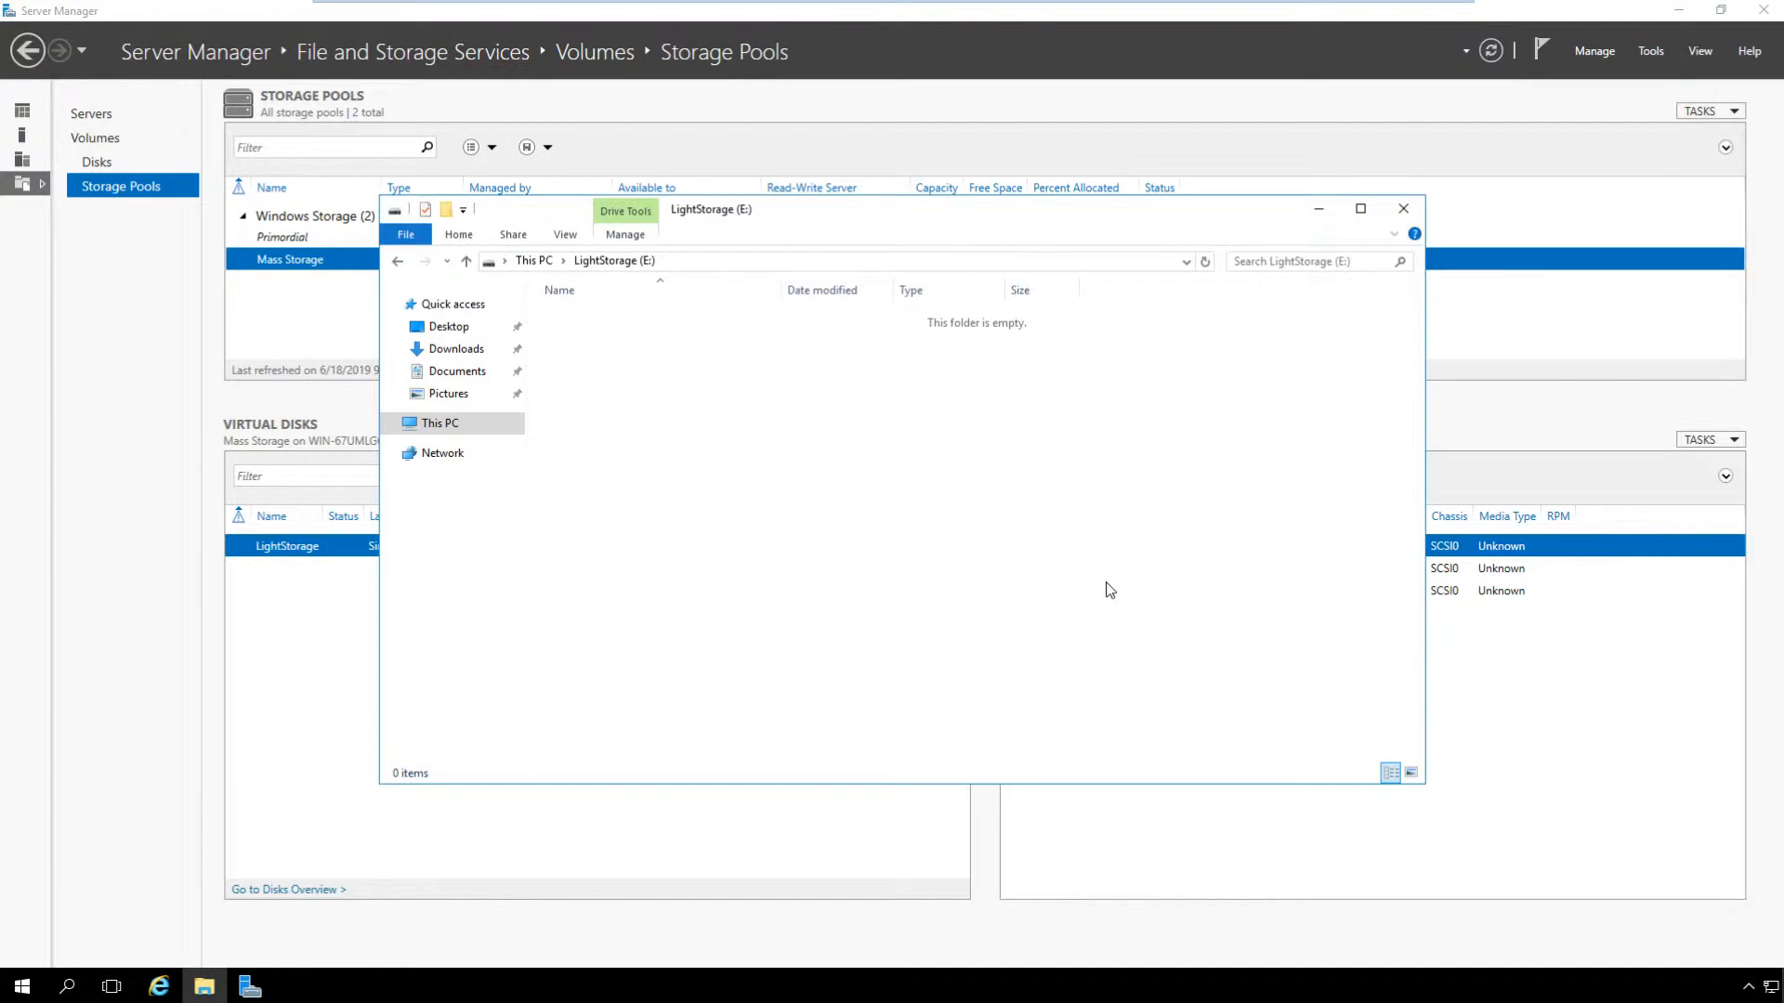
{"action": "left_click", "coordinate": [533, 260]}
{"action": "left_click", "coordinate": [1320, 210]}
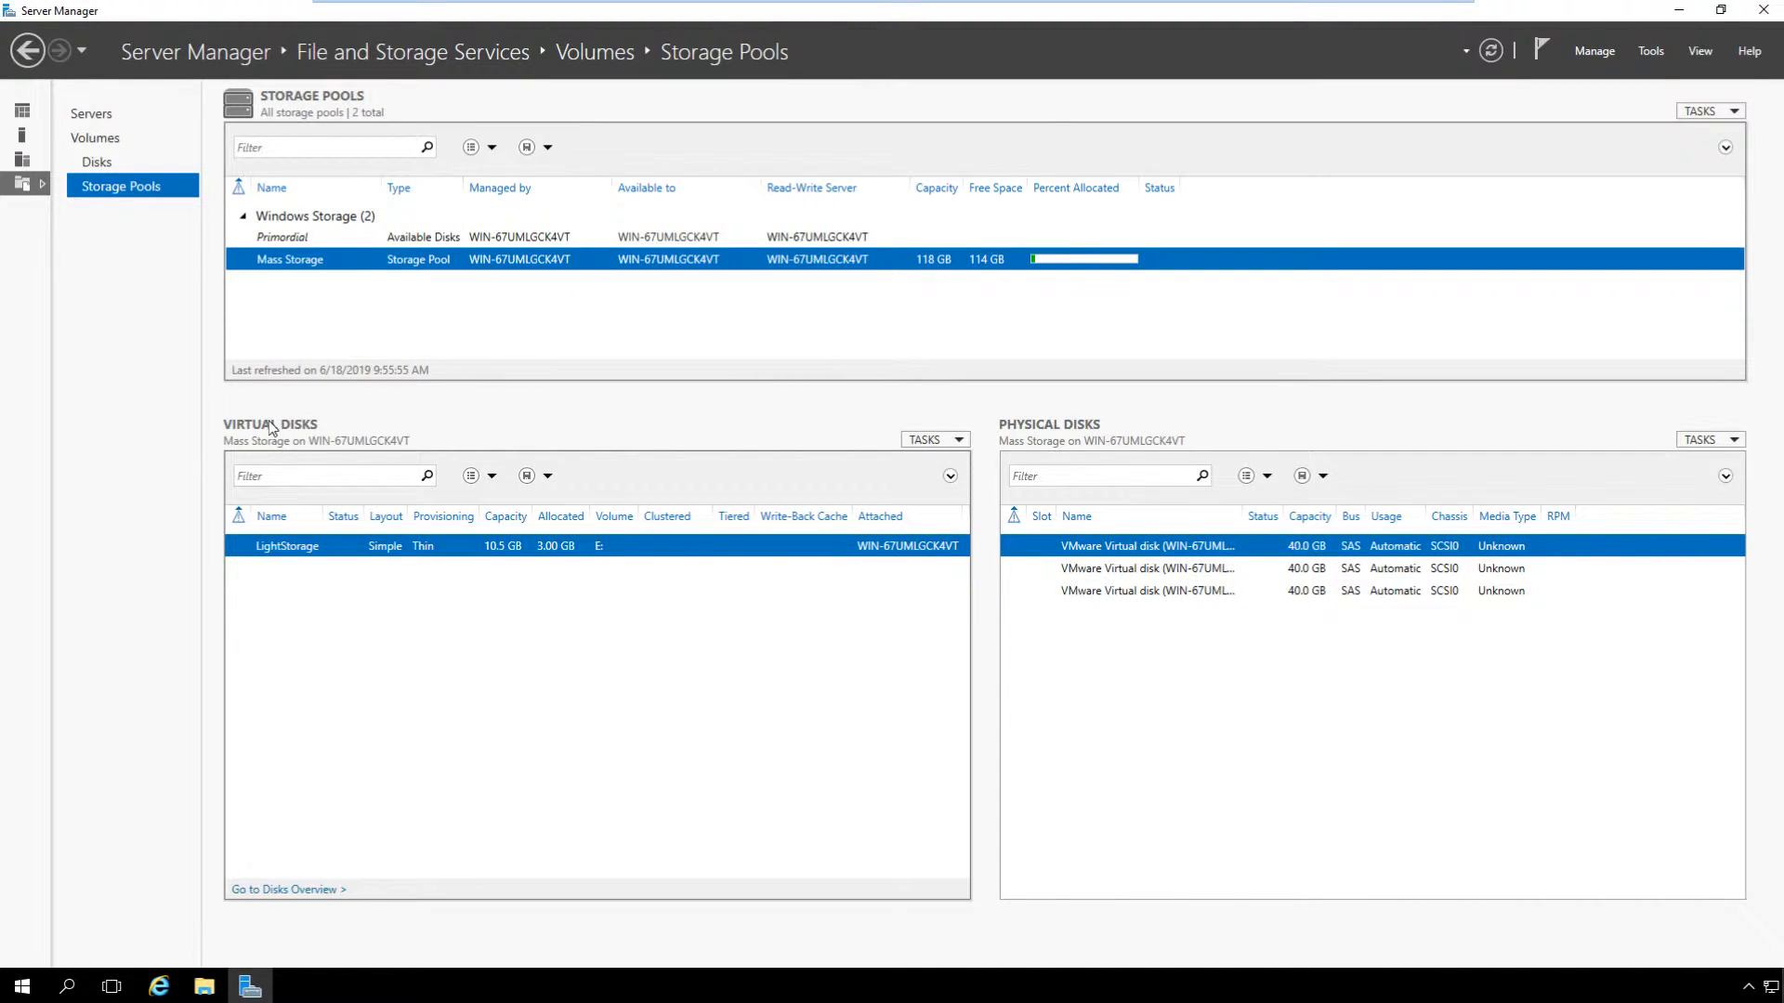
Extend the LightStorage virtual disk to 30 GB
{"action": "right_click", "coordinate": [343, 548]}
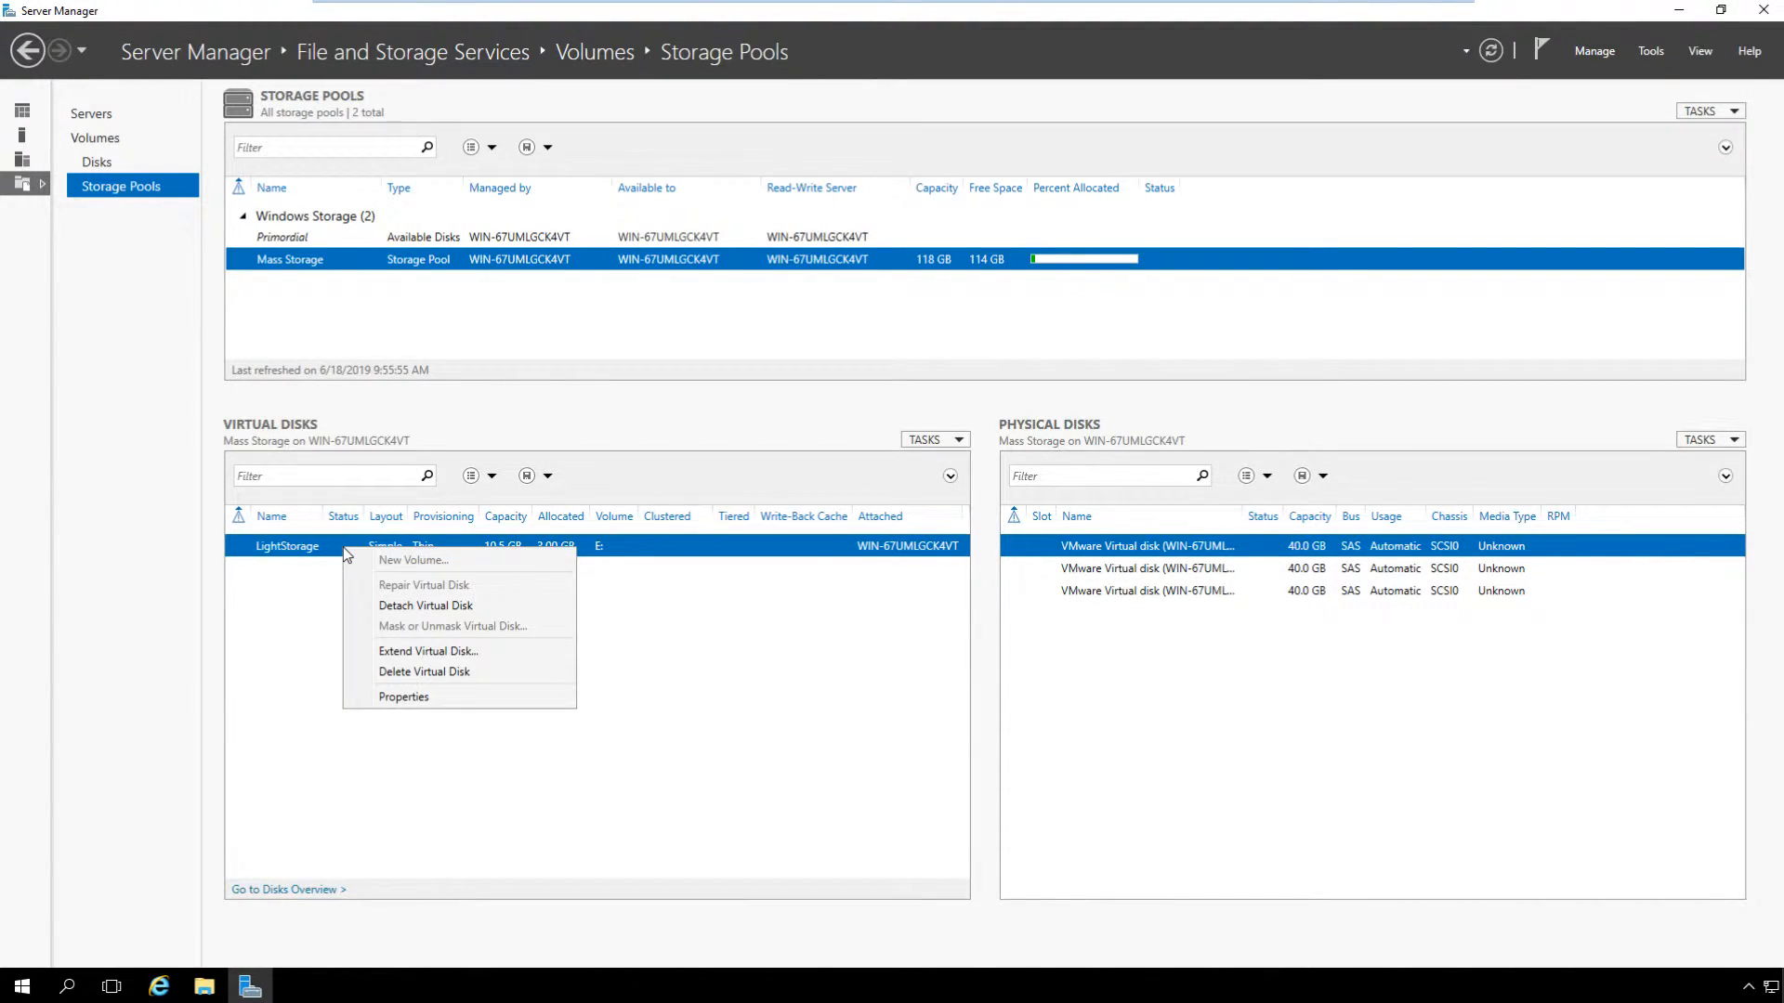
{"action": "left_click", "coordinate": [427, 654]}
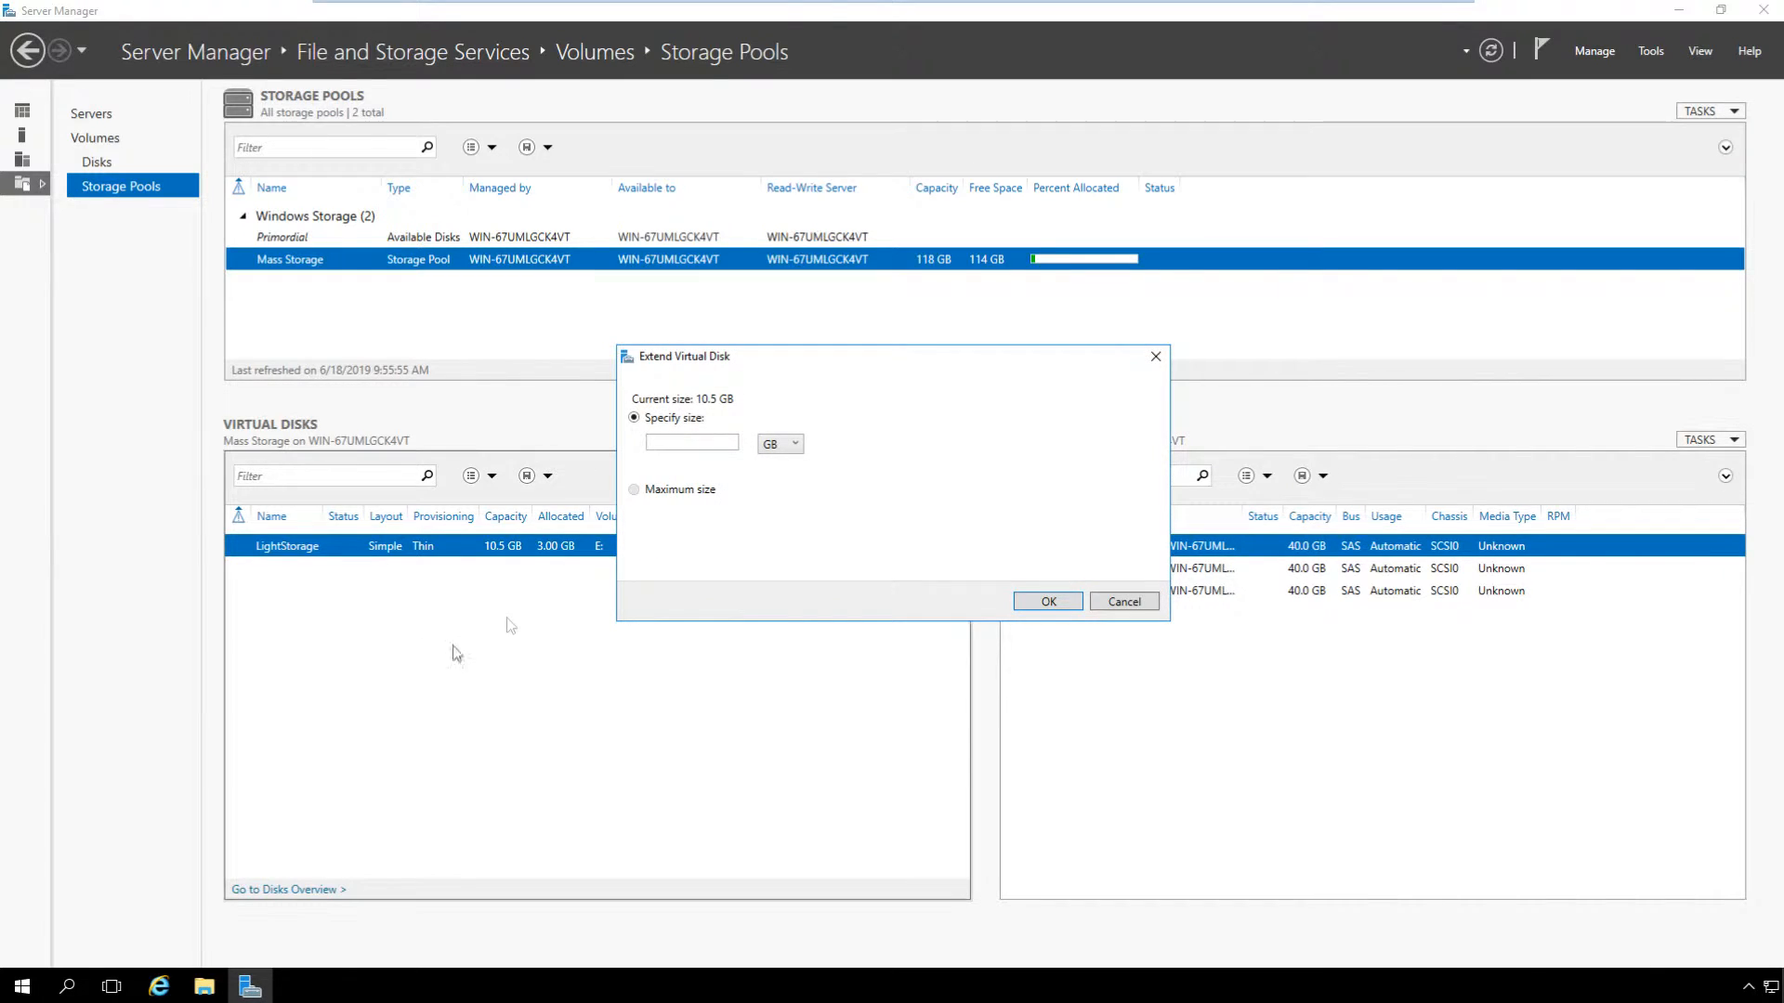
{"action": "left_click", "coordinate": [650, 443]}
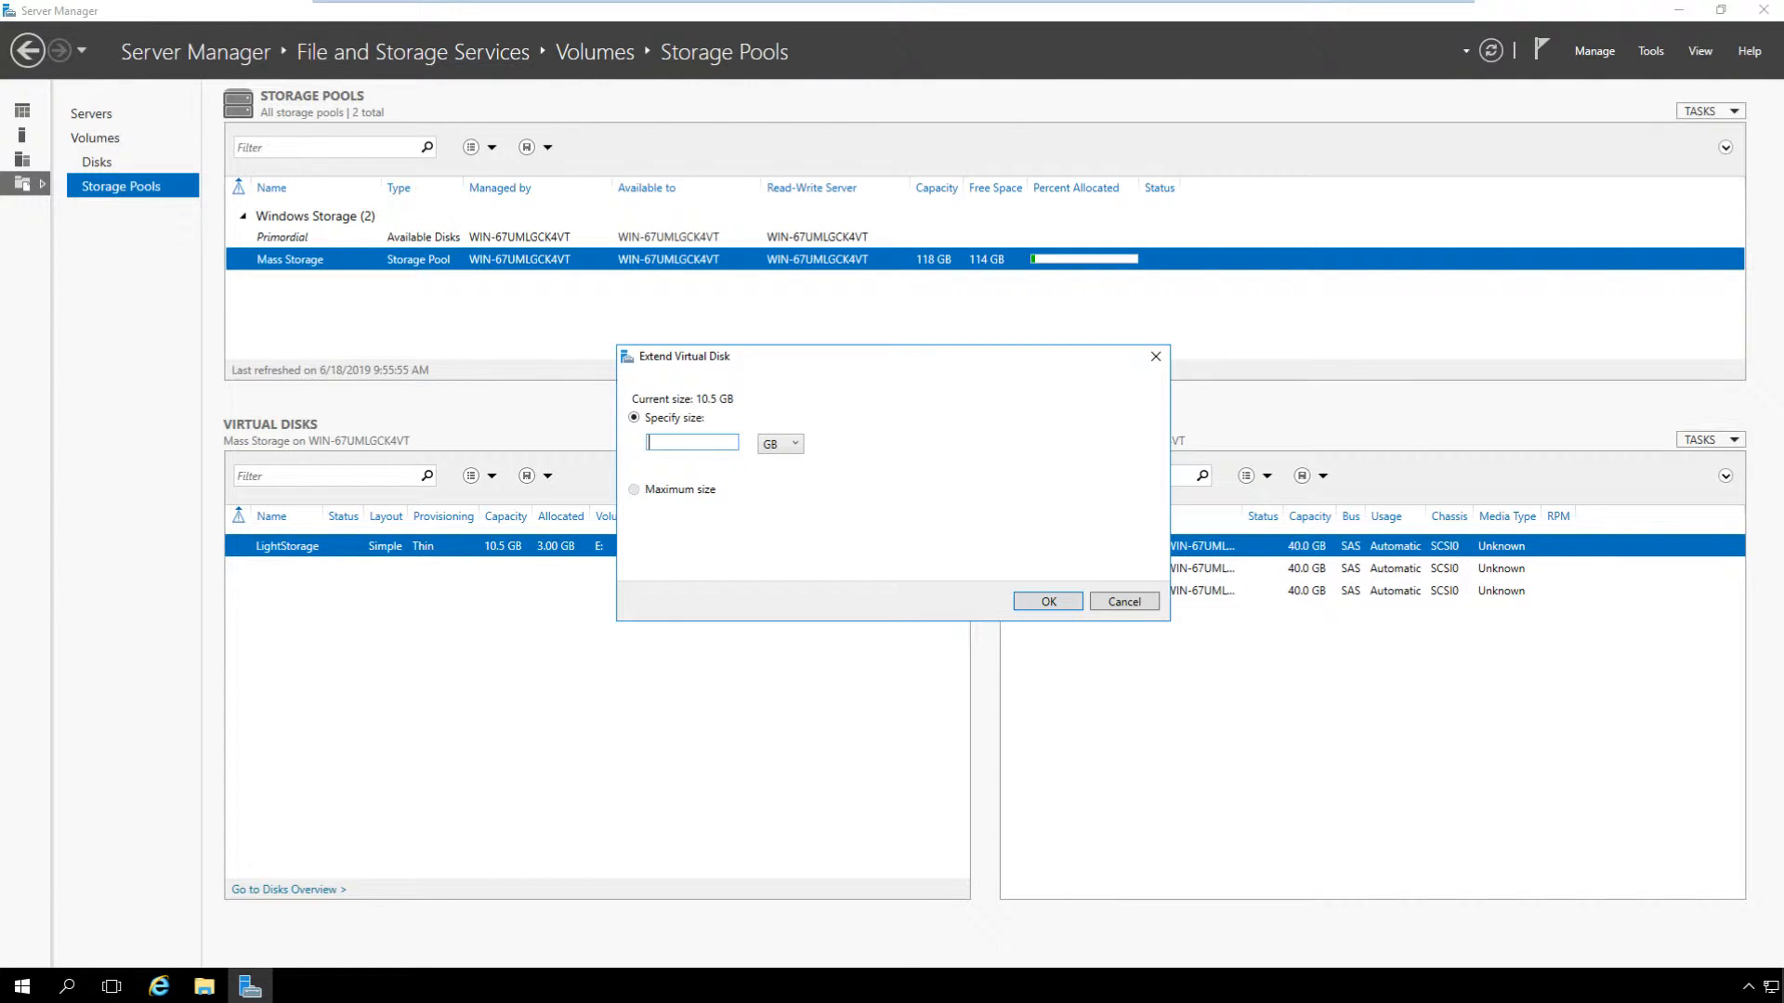
{"action": "type", "text": "30"}
{"action": "left_click", "coordinate": [1048, 601]}
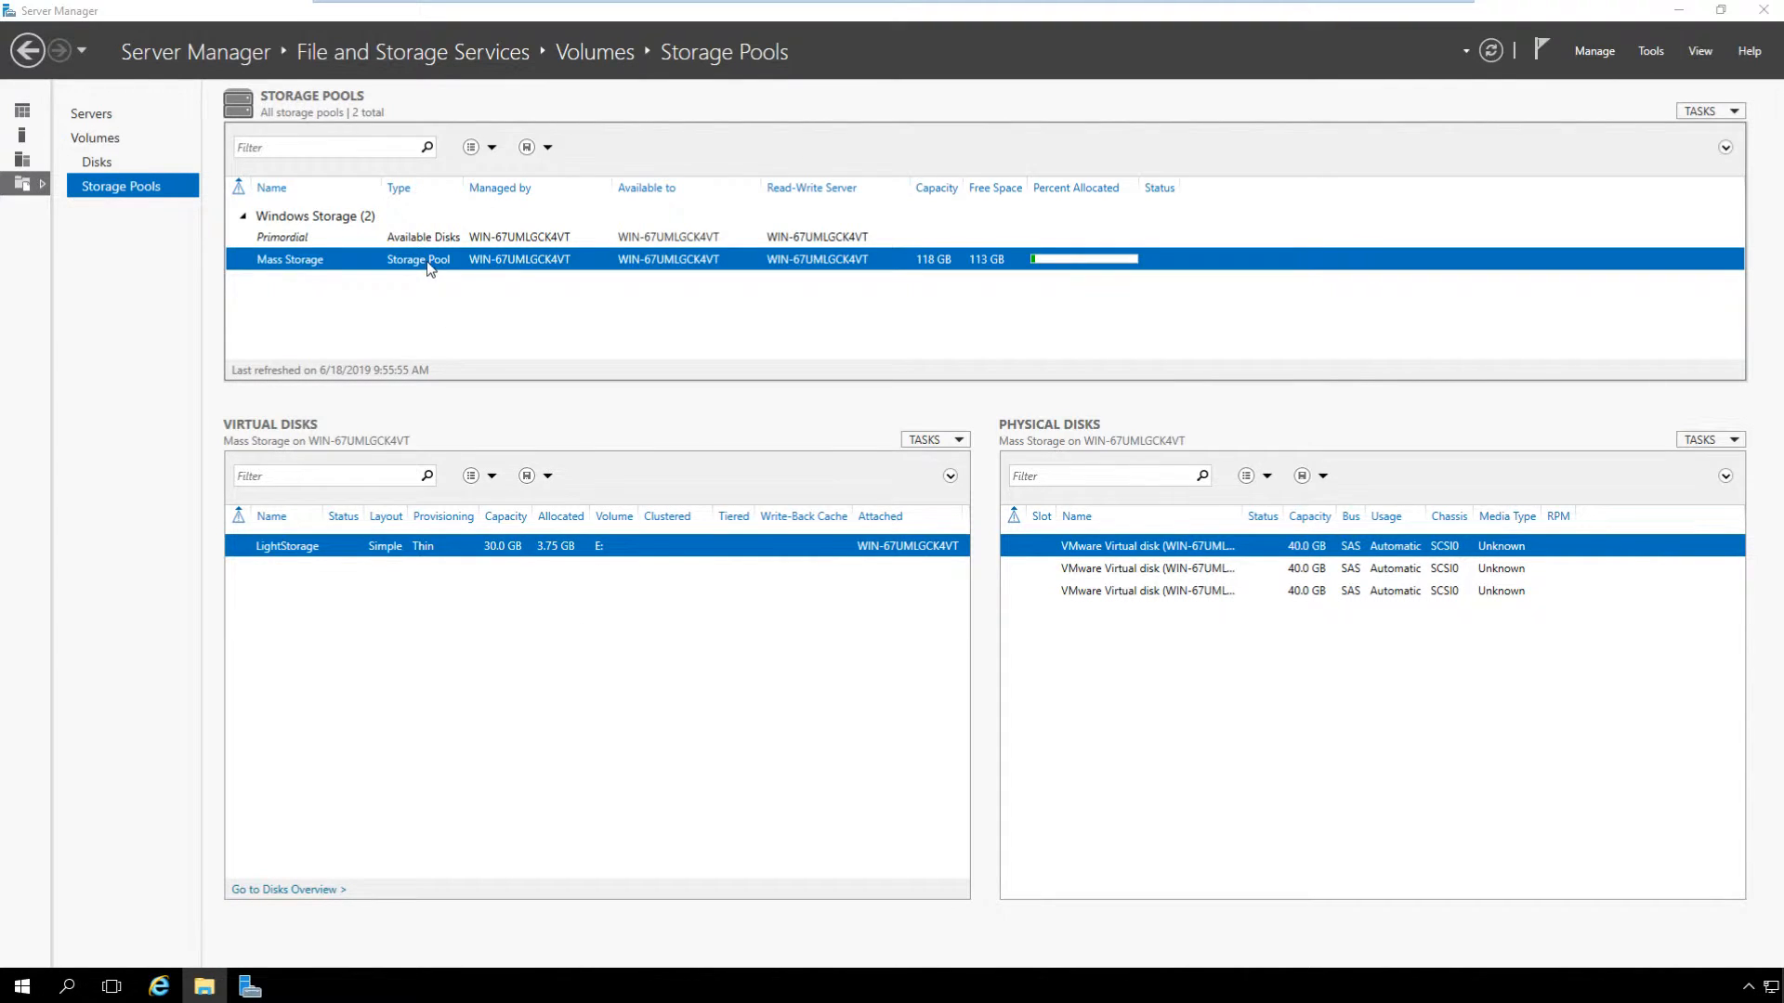
Switch to File Explorer and refresh This PC to check the capacity of the LightStorage (E:) drive
{"action": "left_click", "coordinate": [204, 987]}
{"action": "right_click", "coordinate": [985, 561]}
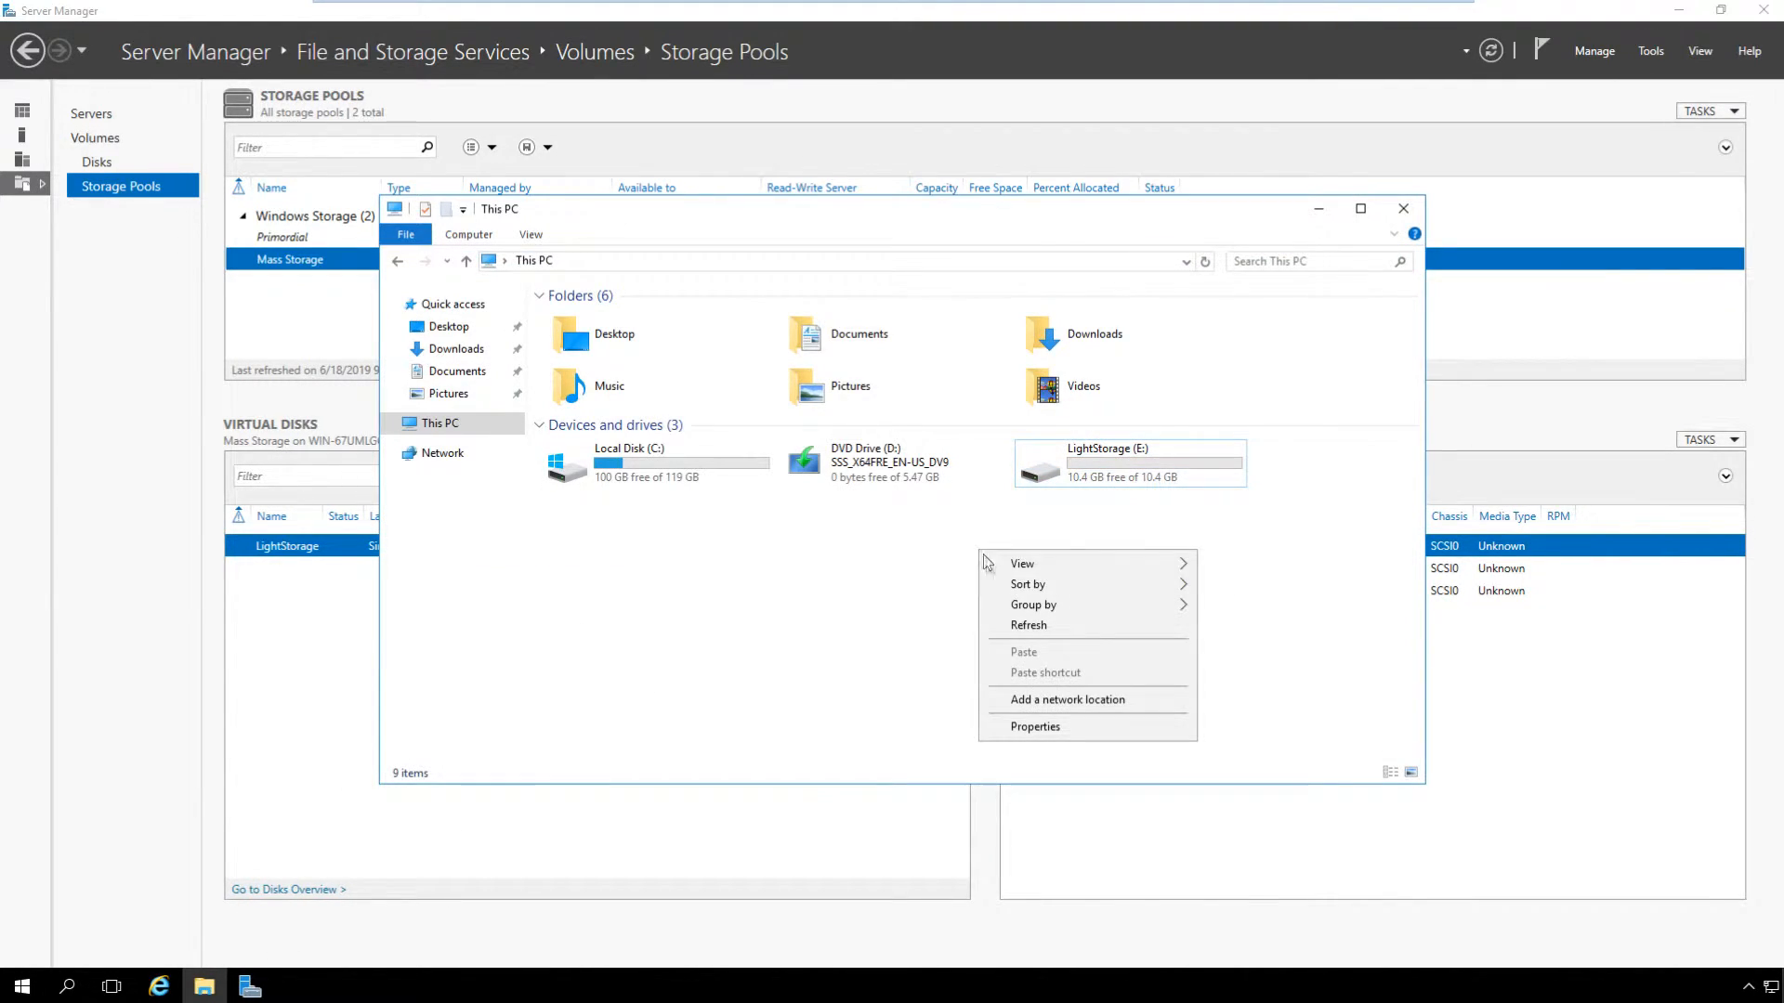
{"action": "left_click", "coordinate": [999, 624]}
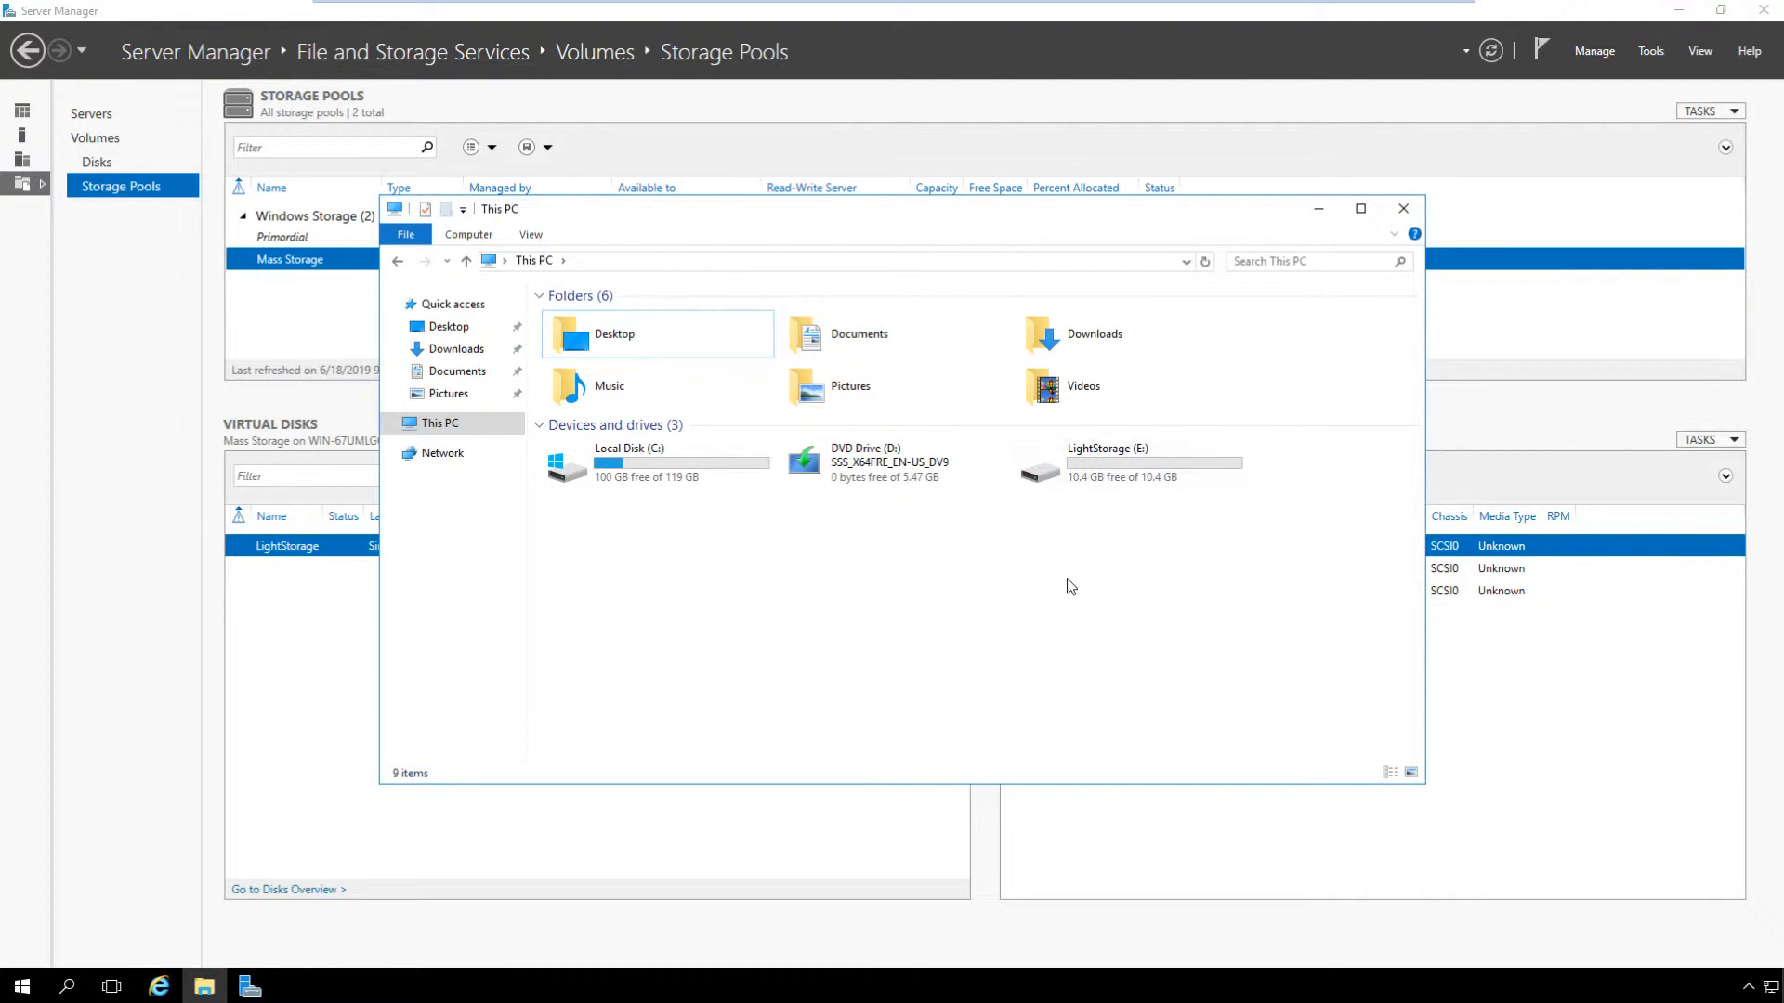
{"action": "left_click", "coordinate": [1318, 208]}
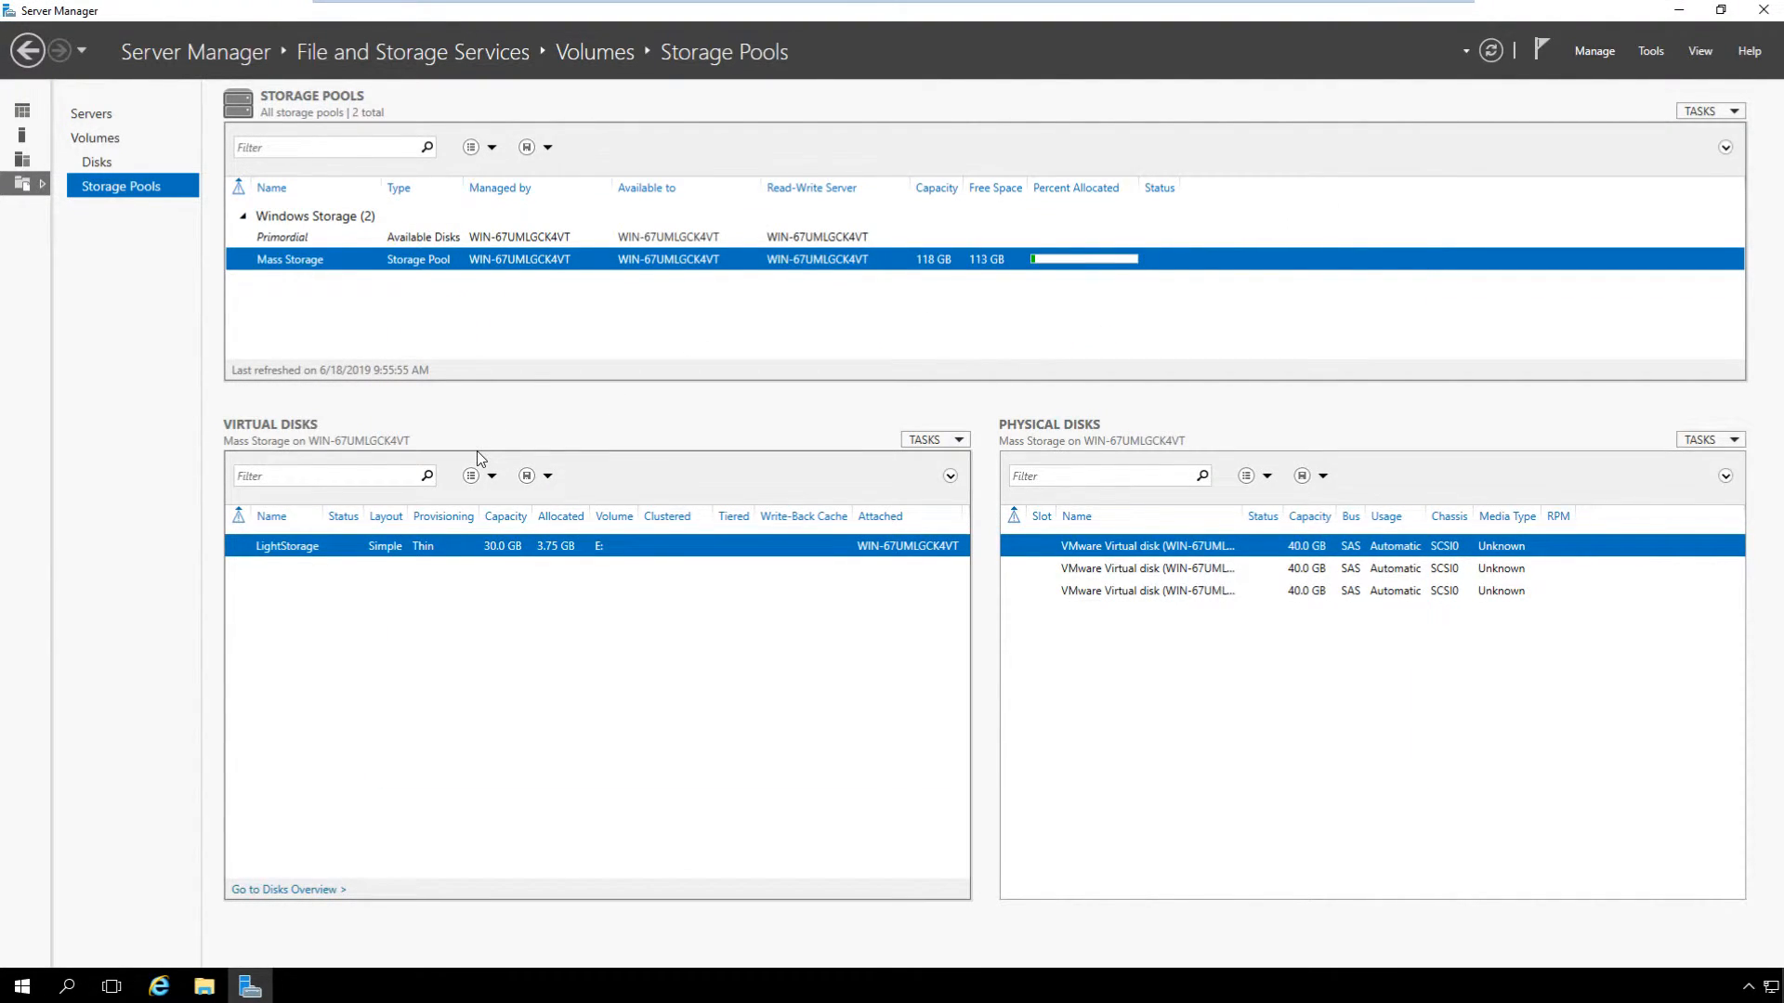
Extend the LightStorage (E:) volume to its maximum size of 30 GB
{"action": "left_click", "coordinate": [91, 140]}
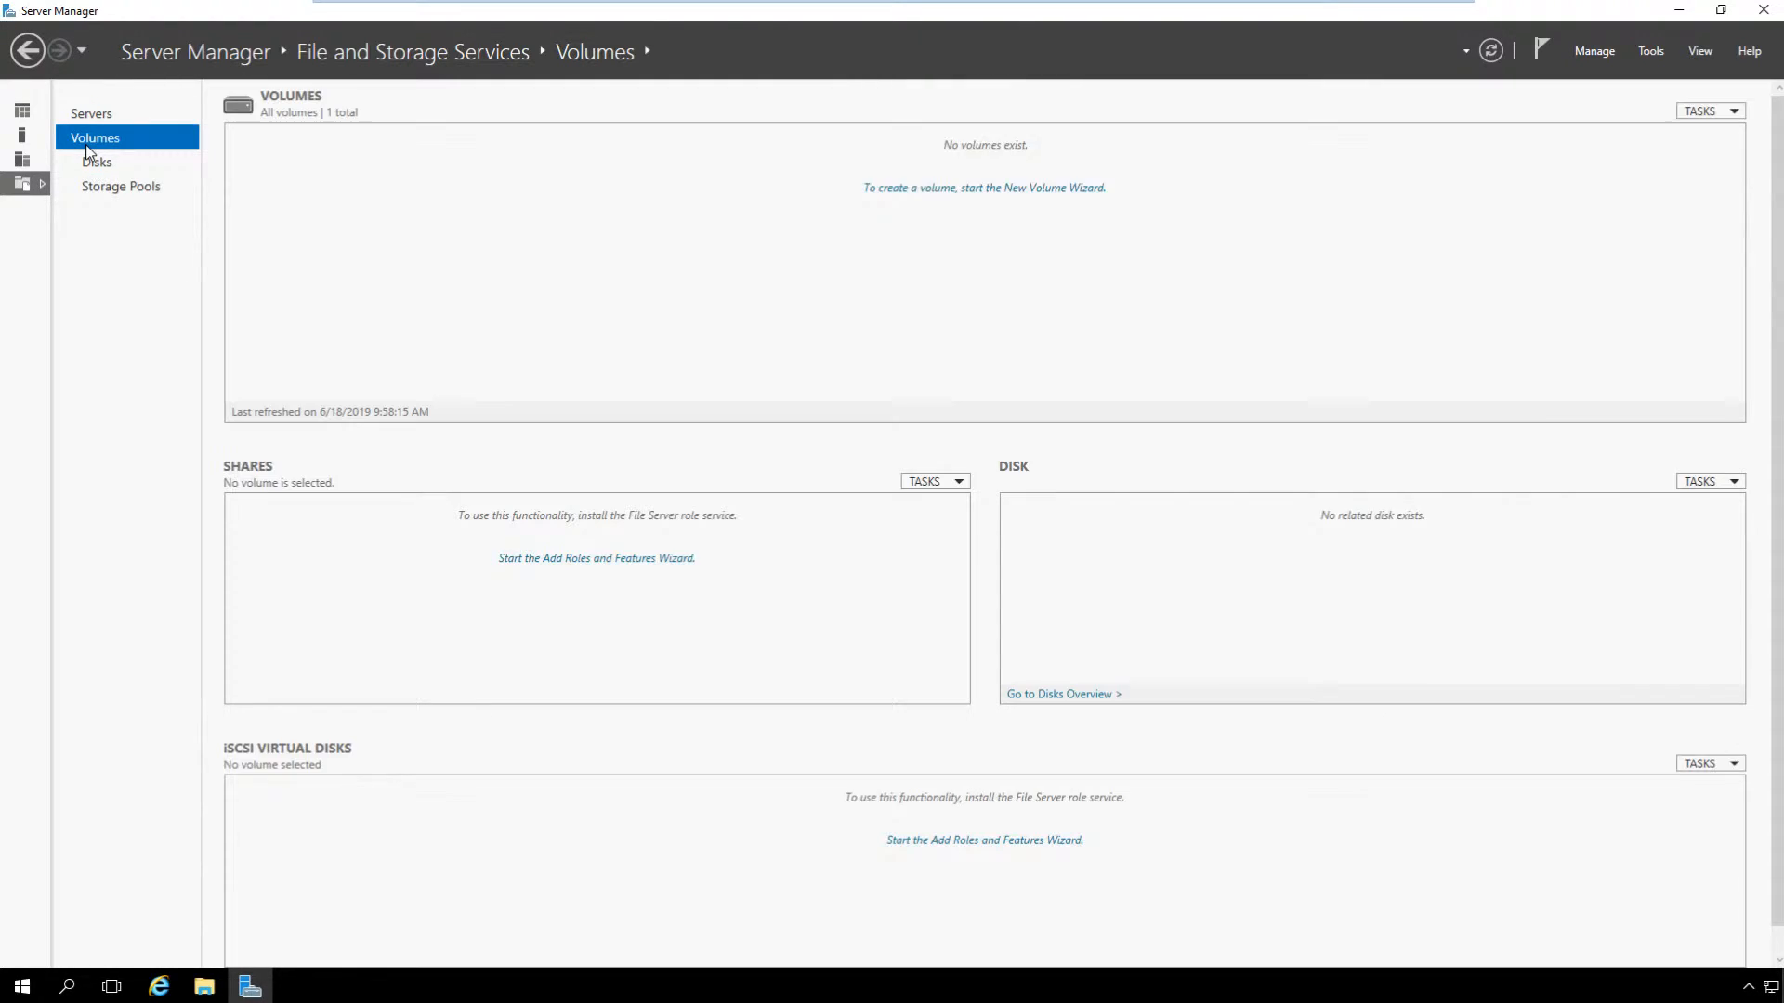
{"action": "left_click", "coordinate": [406, 284]}
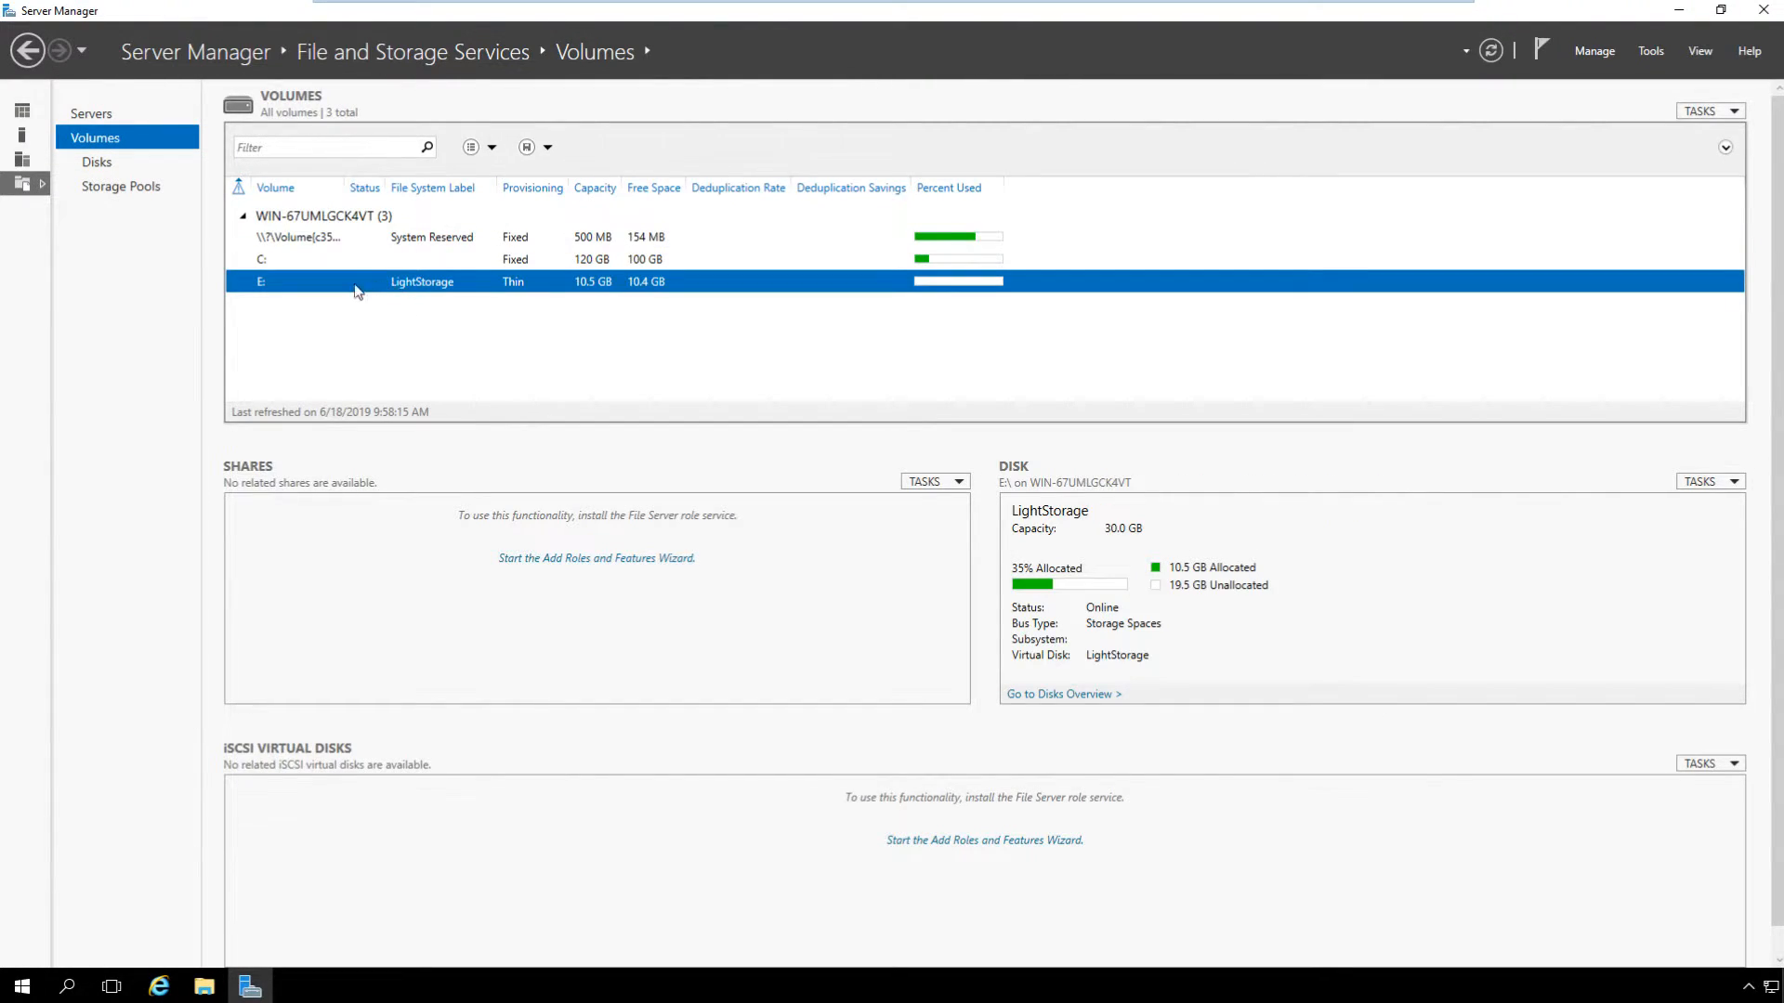
{"action": "right_click", "coordinate": [696, 293]}
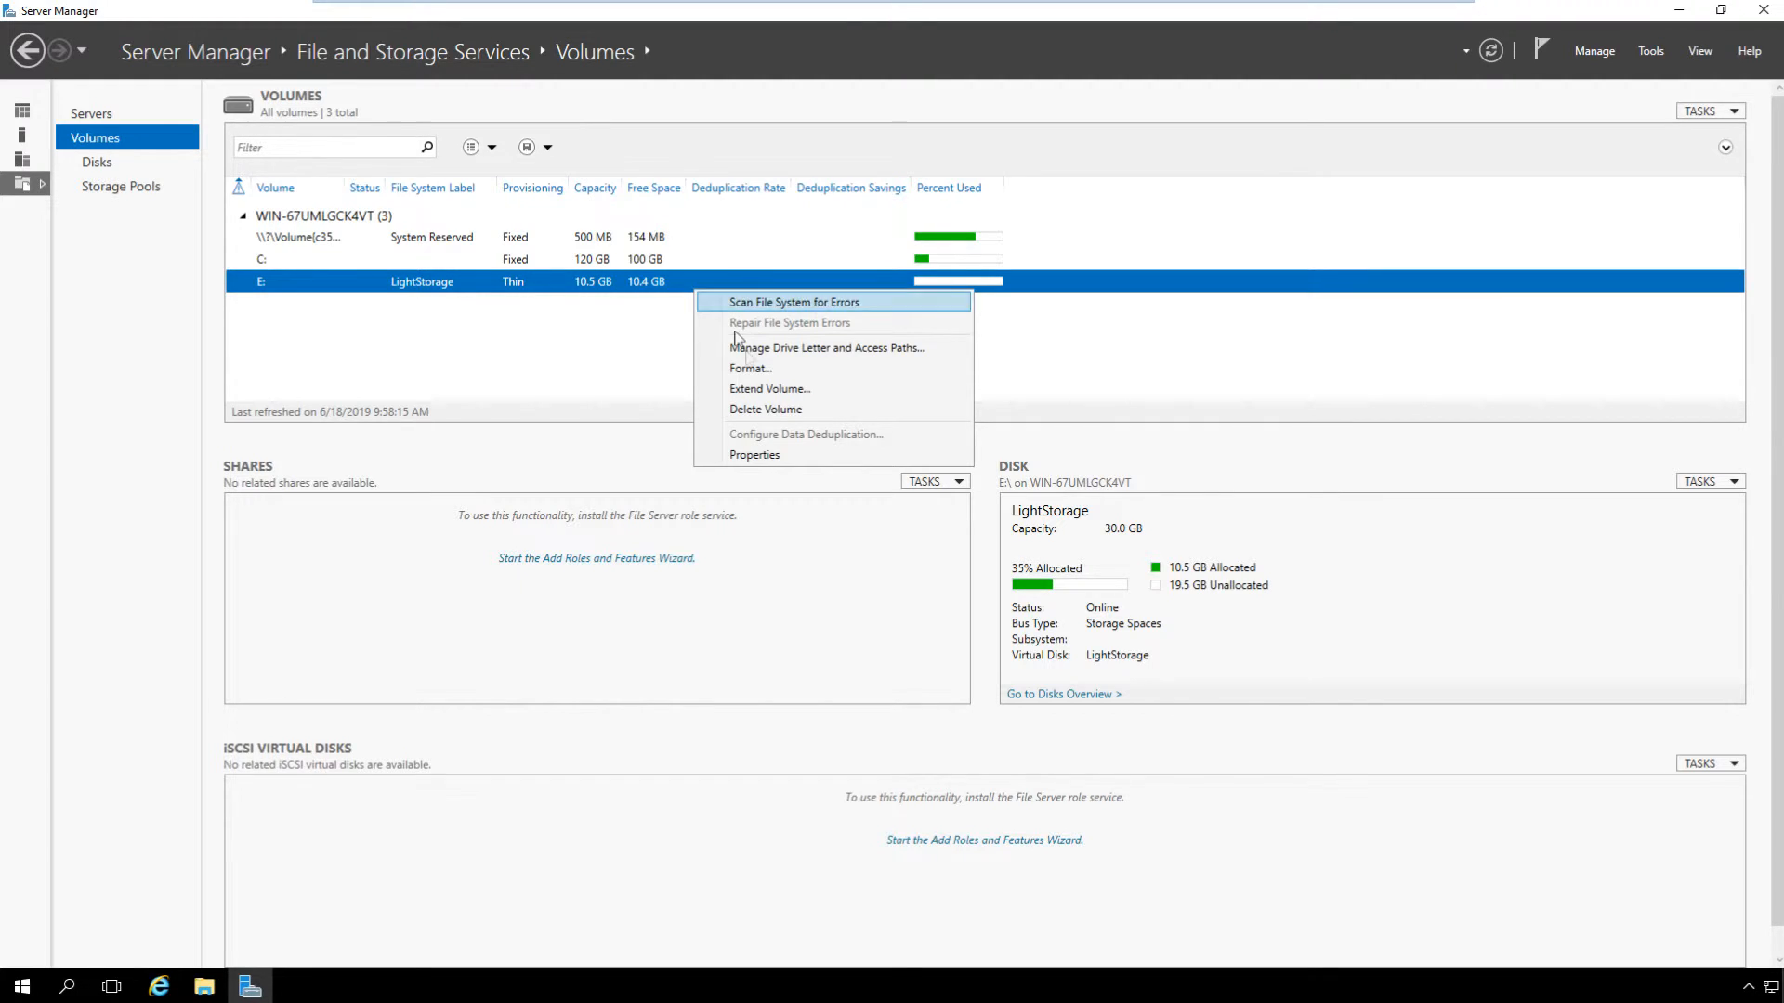
{"action": "left_click", "coordinate": [757, 388]}
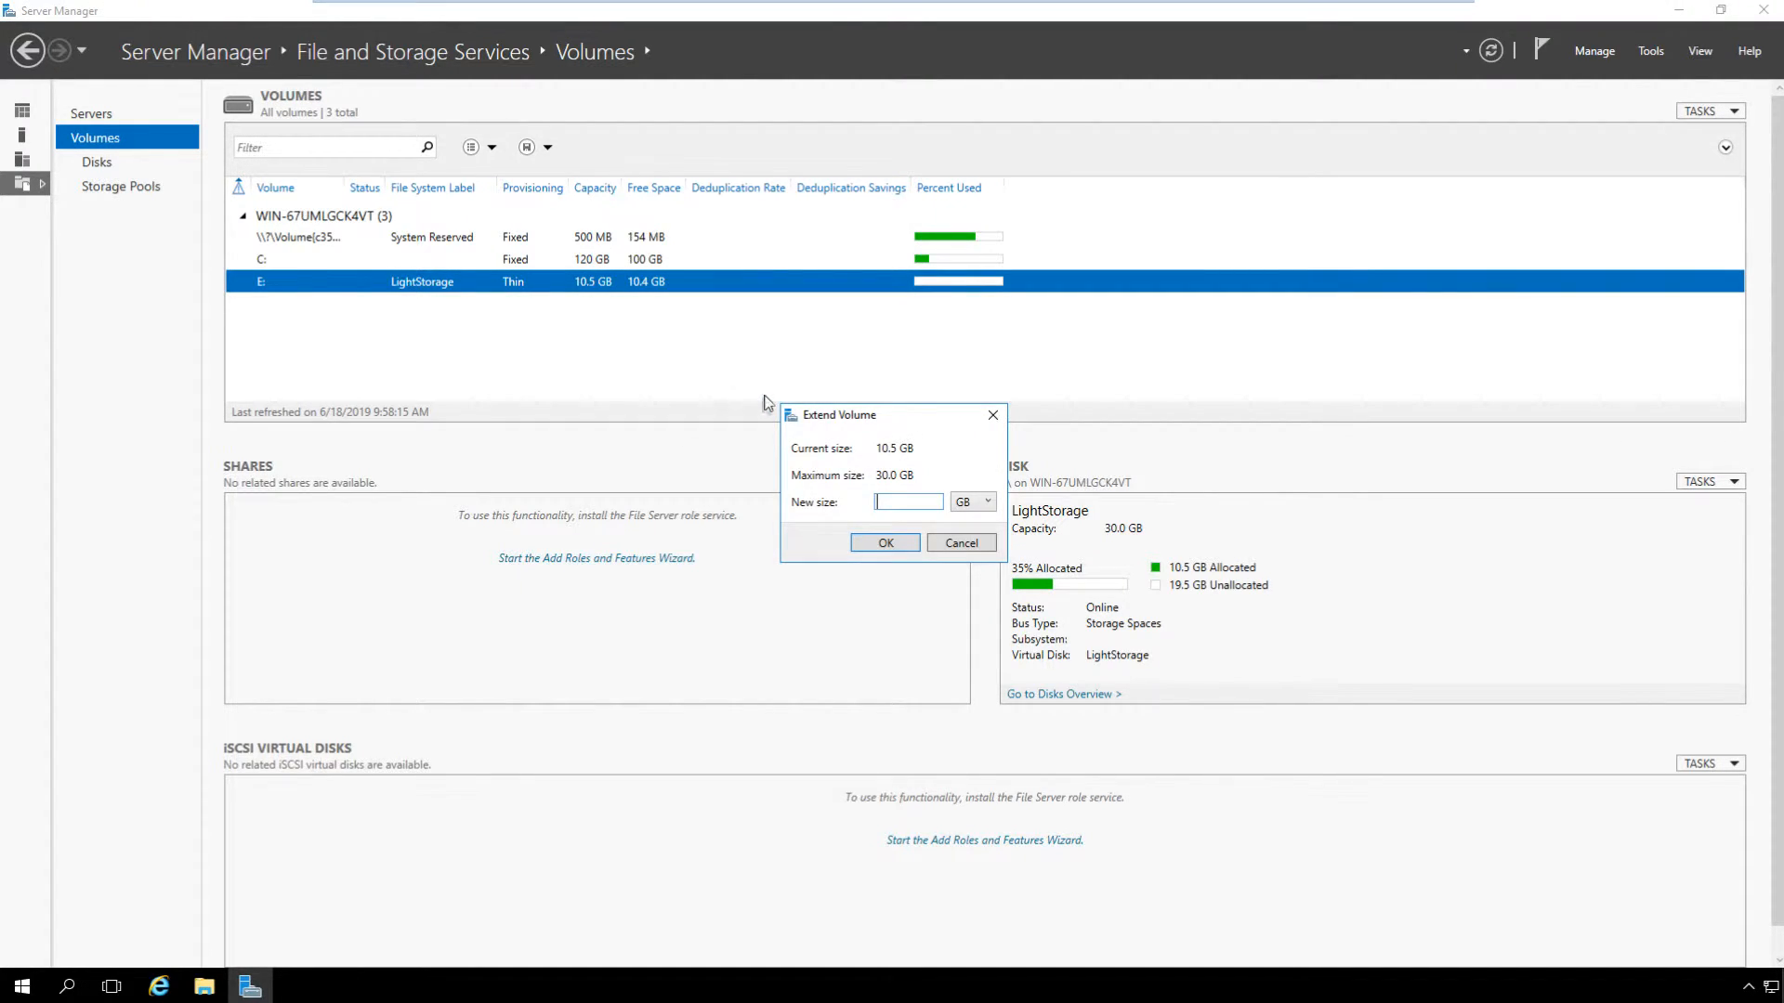
{"action": "left_click_drag", "start_coordinate": [876, 449], "coordinate": [915, 449]}
{"action": "key", "text": "Tab"}
{"action": "key", "text": "Tab"}
{"action": "type", "text": "30"}
{"action": "left_click", "coordinate": [890, 548]}
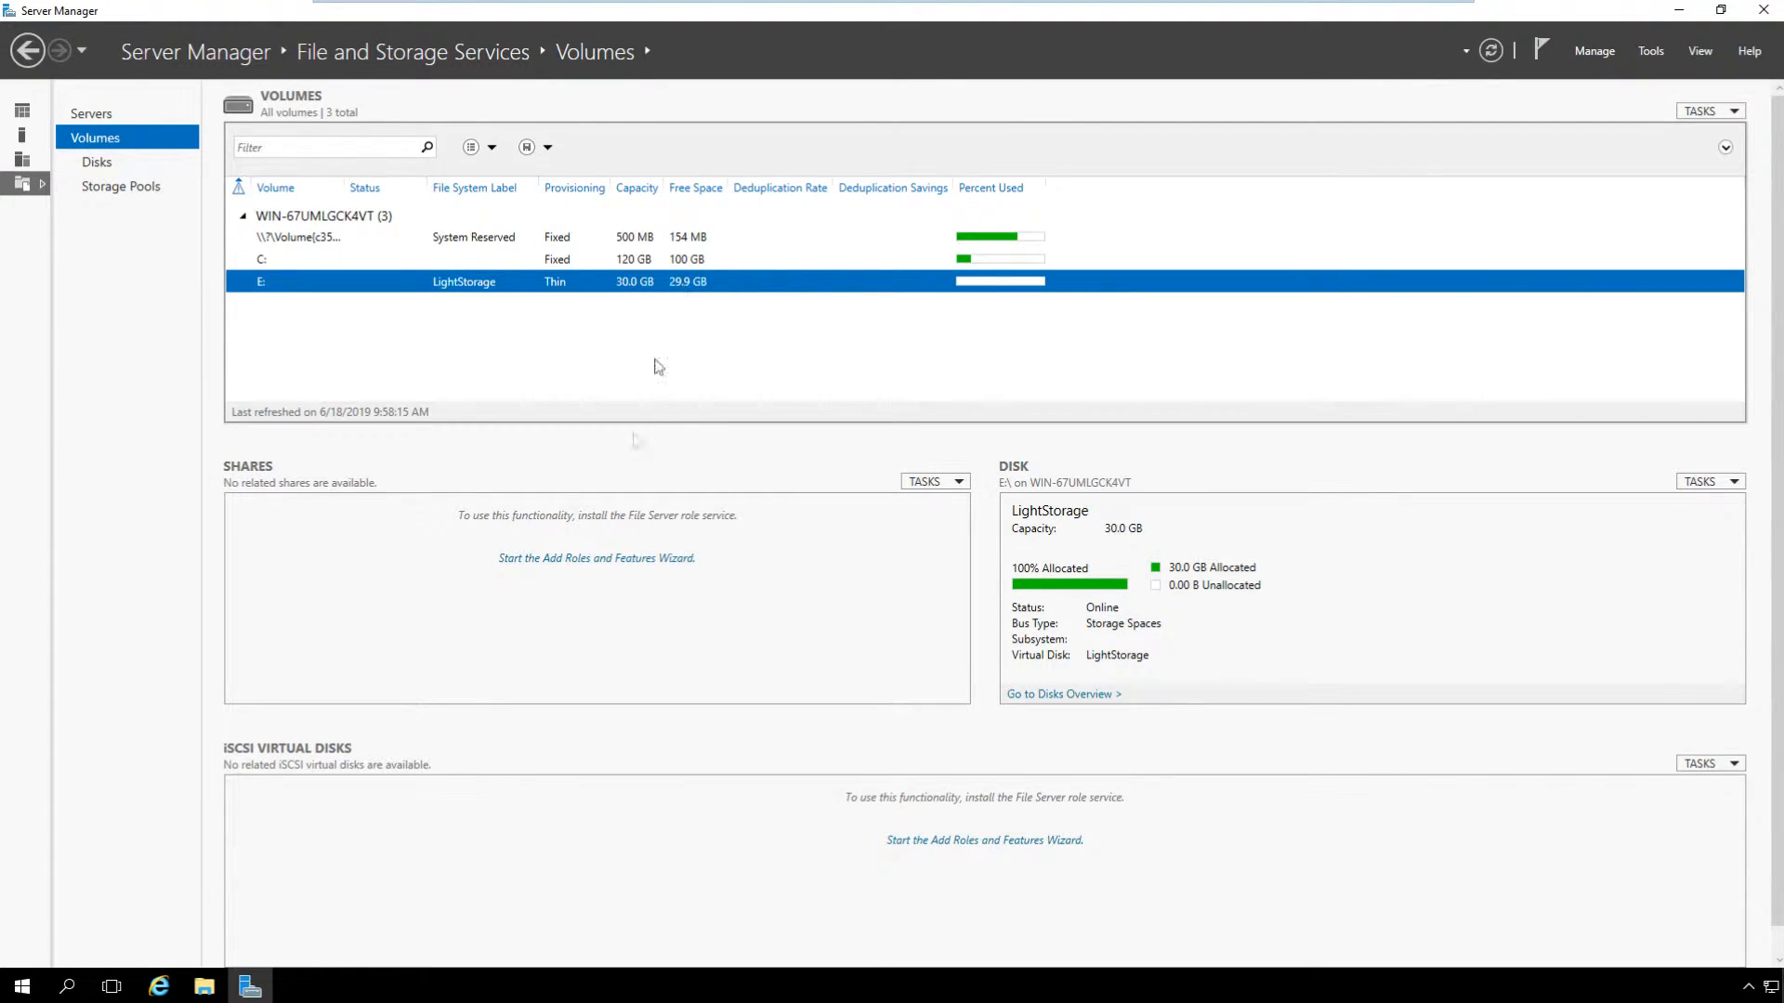
Open This PC in File Explorer, refresh it to check the extended LightStorage (E:) capacity, and close the window
{"action": "left_click", "coordinate": [204, 987]}
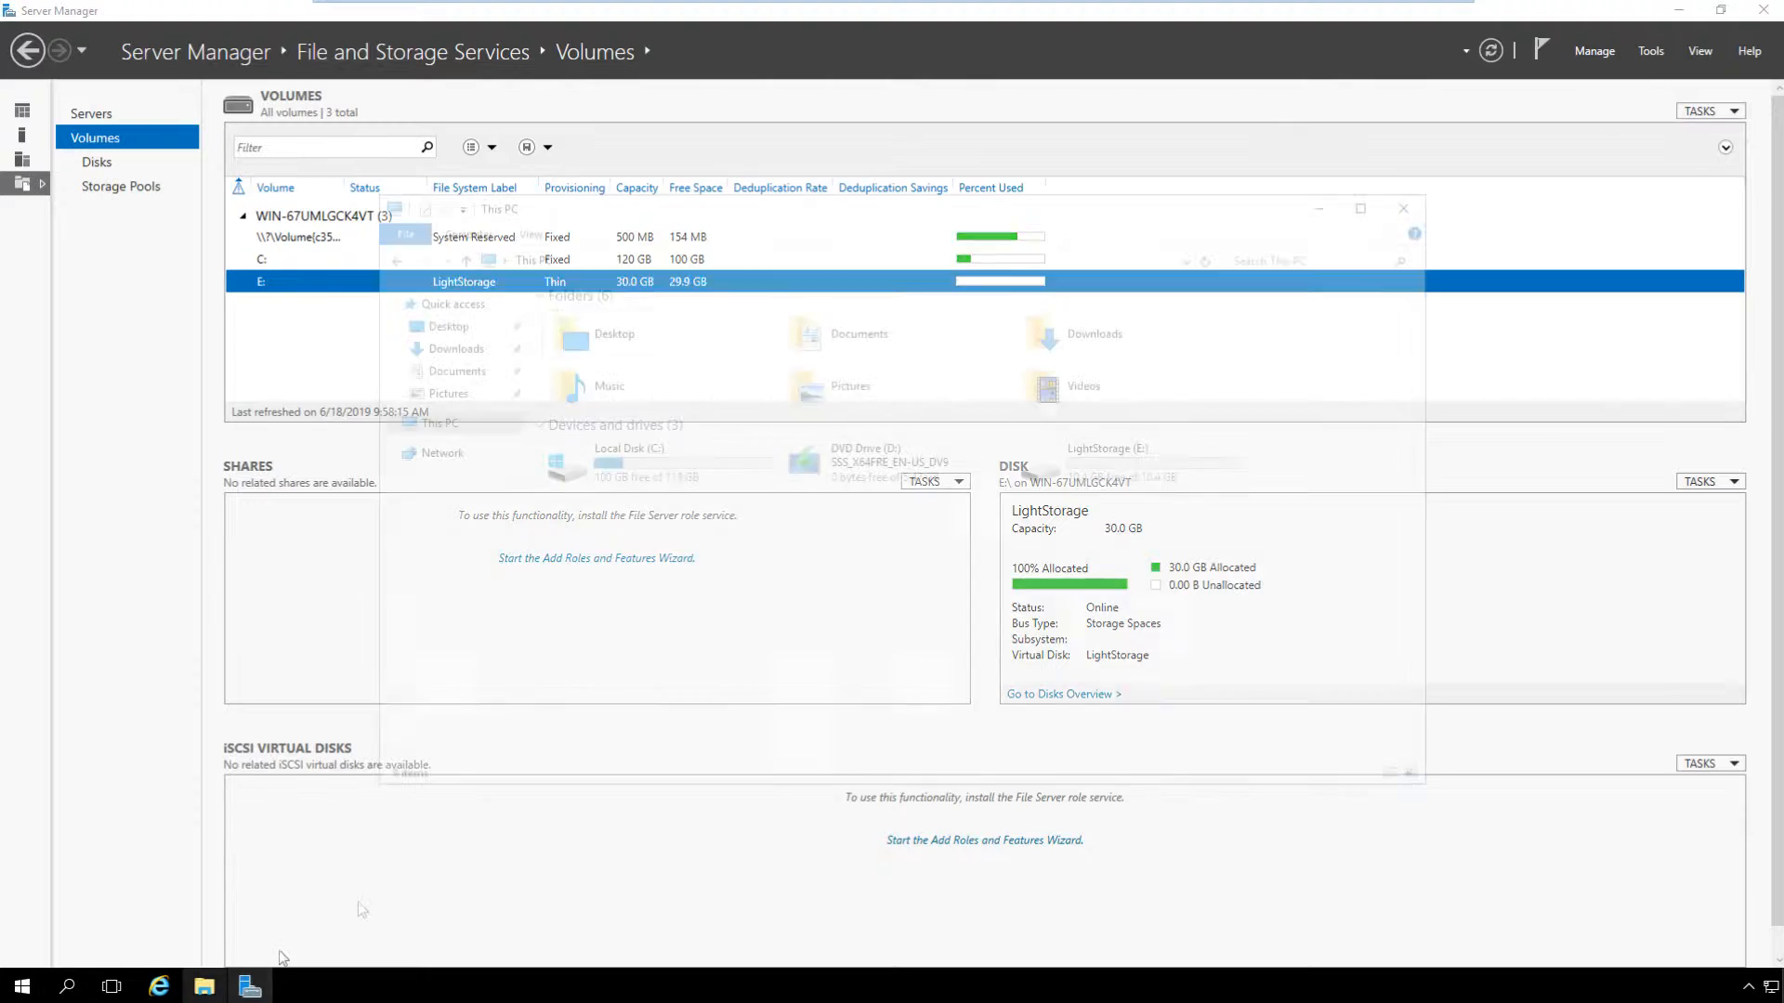
{"action": "right_click", "coordinate": [810, 571]}
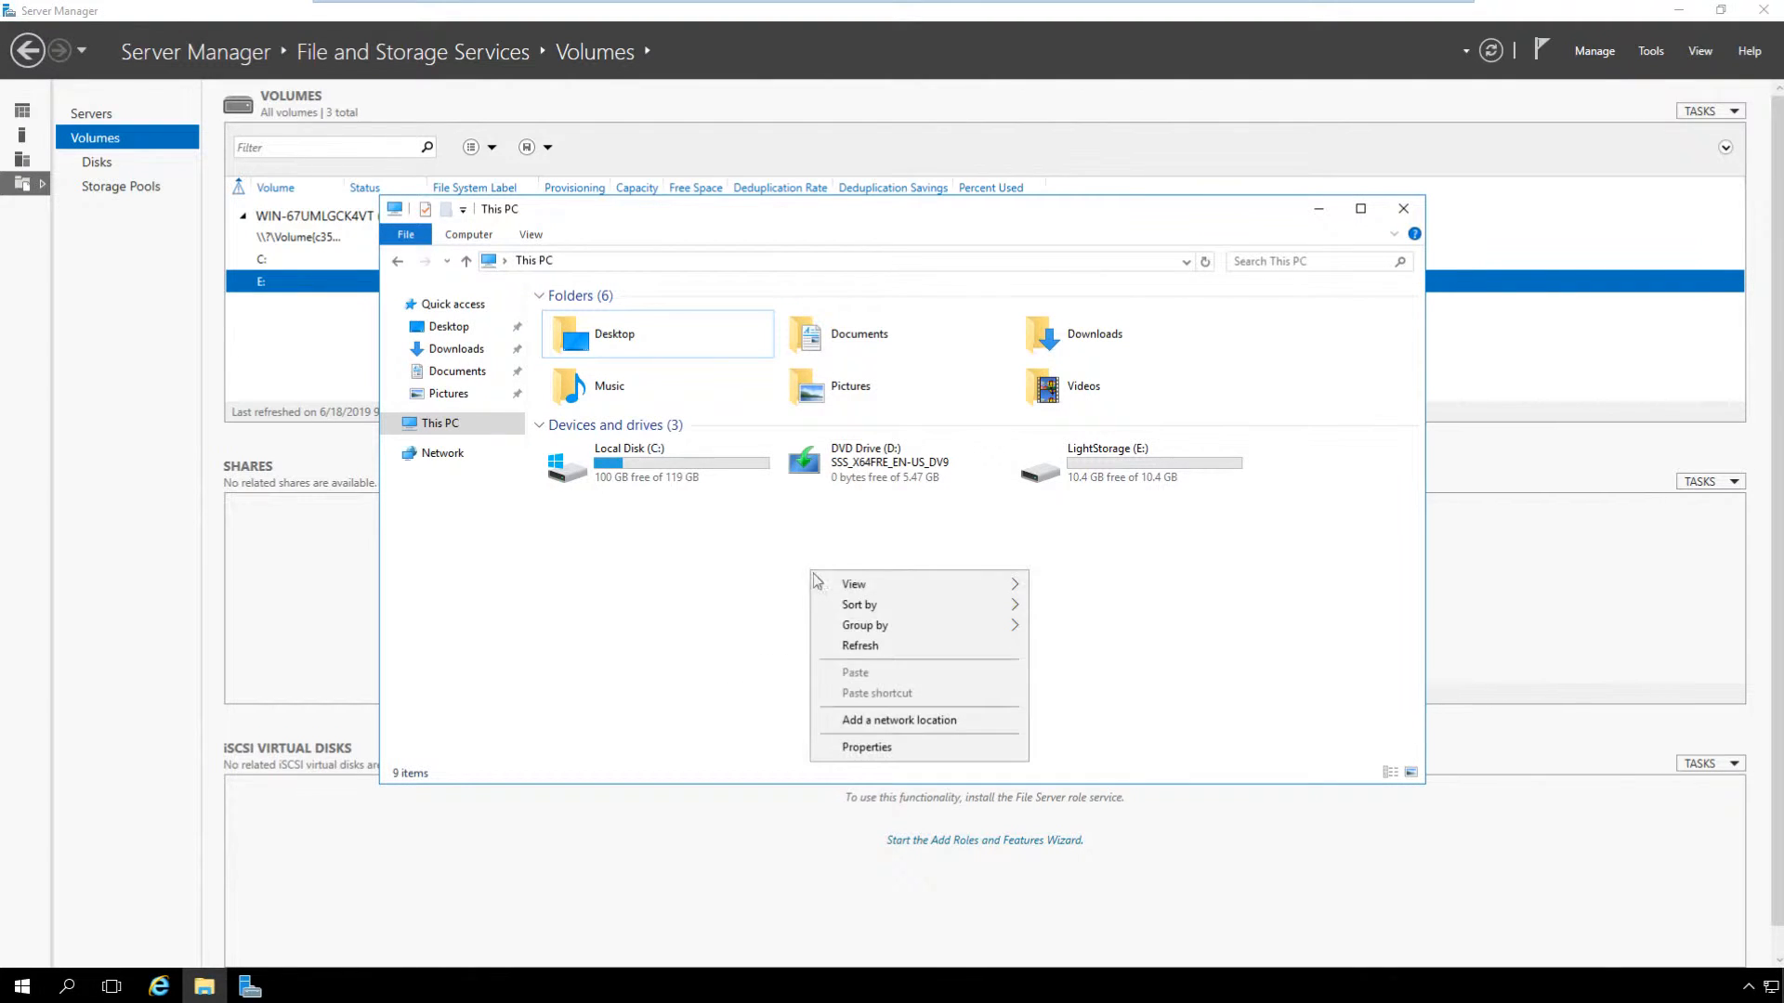
{"action": "left_click", "coordinate": [856, 646]}
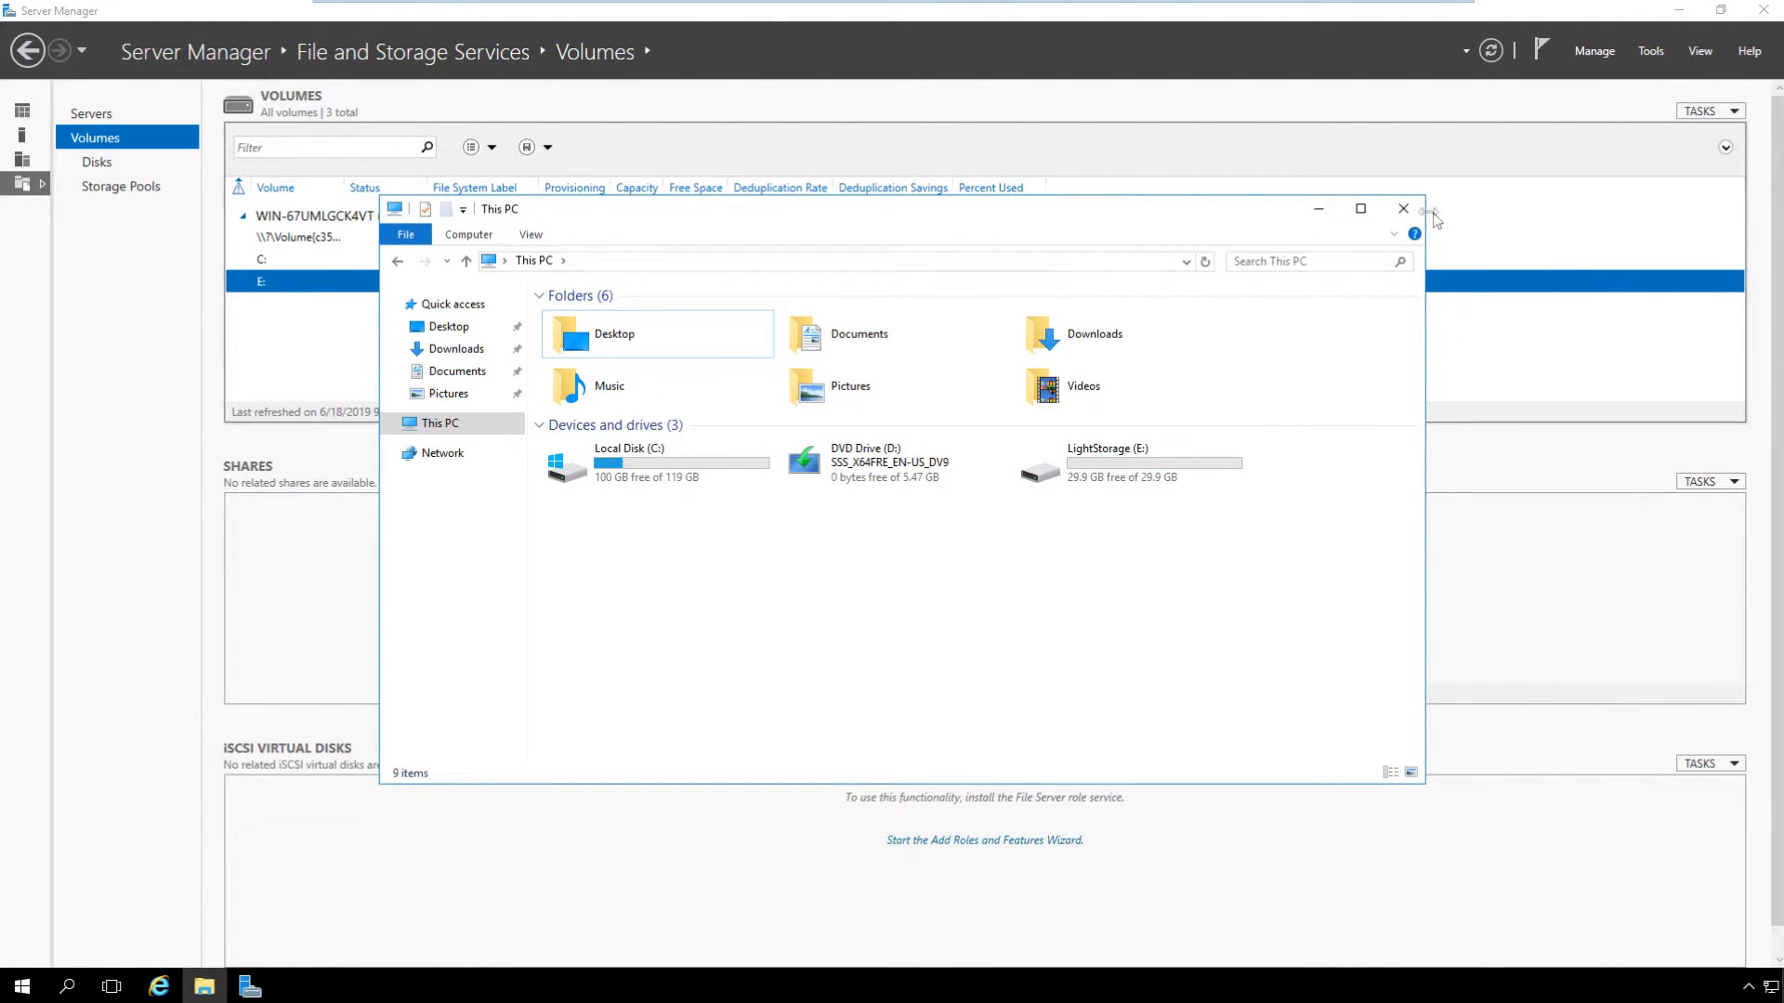
{"action": "left_click", "coordinate": [1403, 209]}
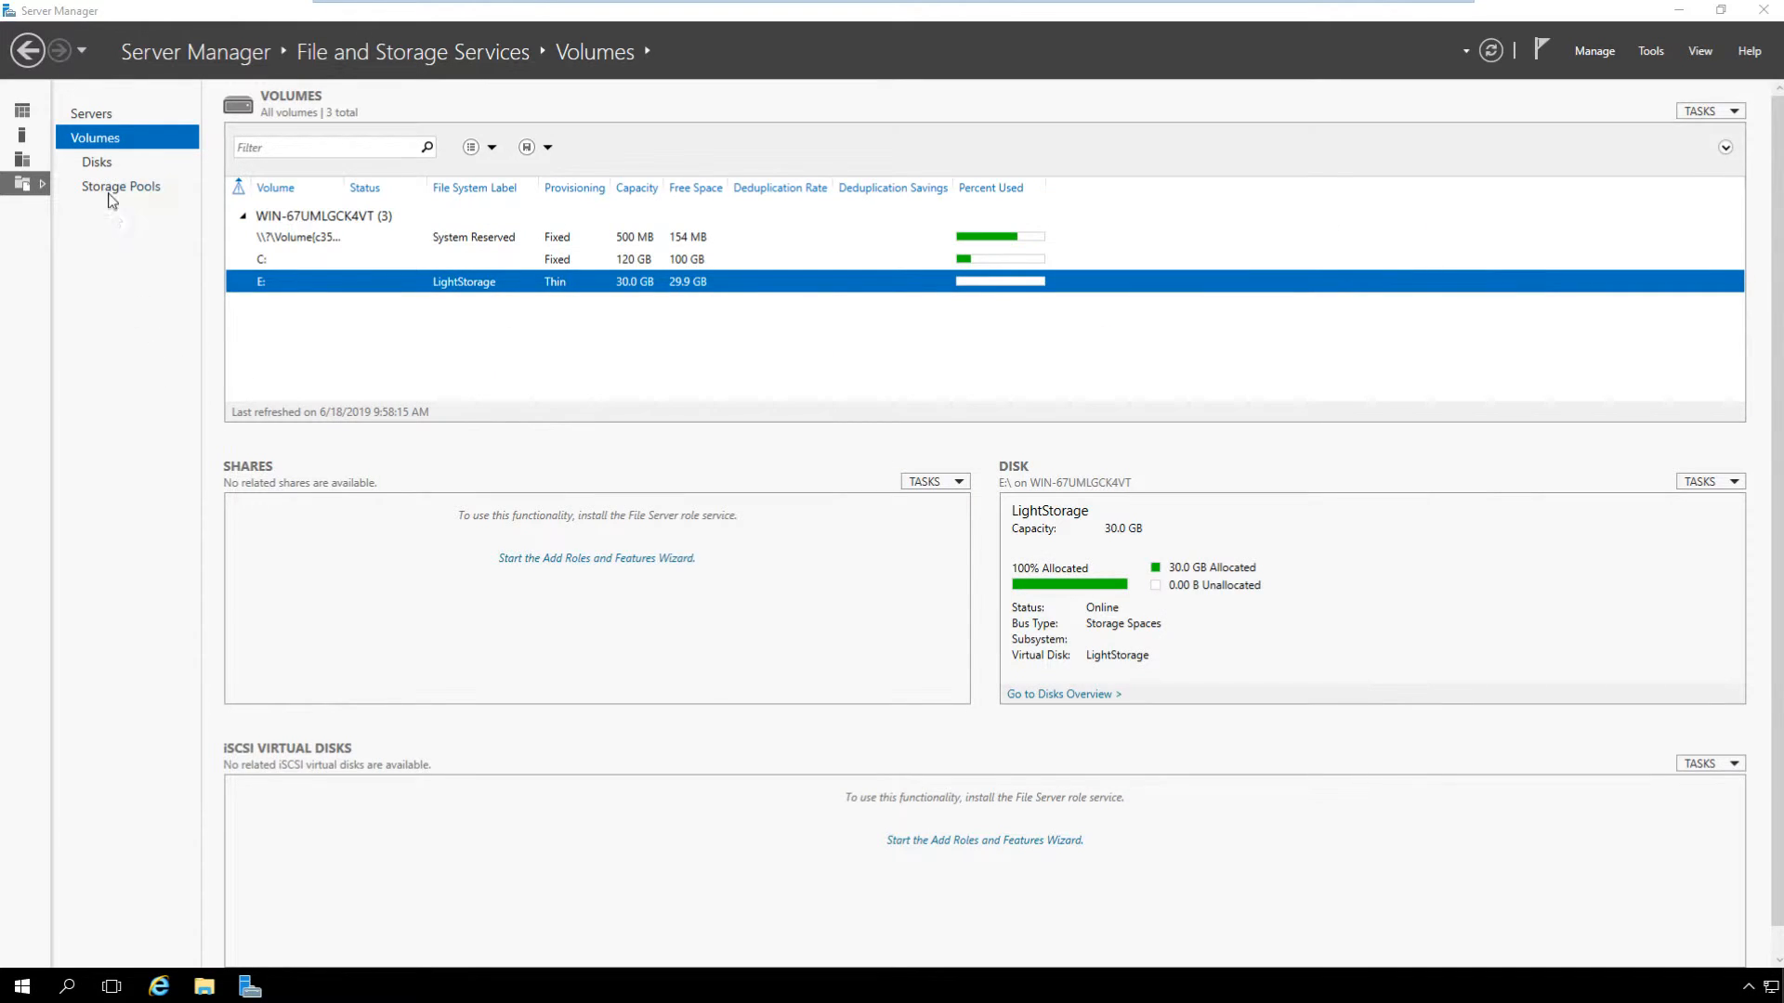
View the server's disks, return to the storage pools, and rescan the storage
{"action": "left_click", "coordinate": [104, 165]}
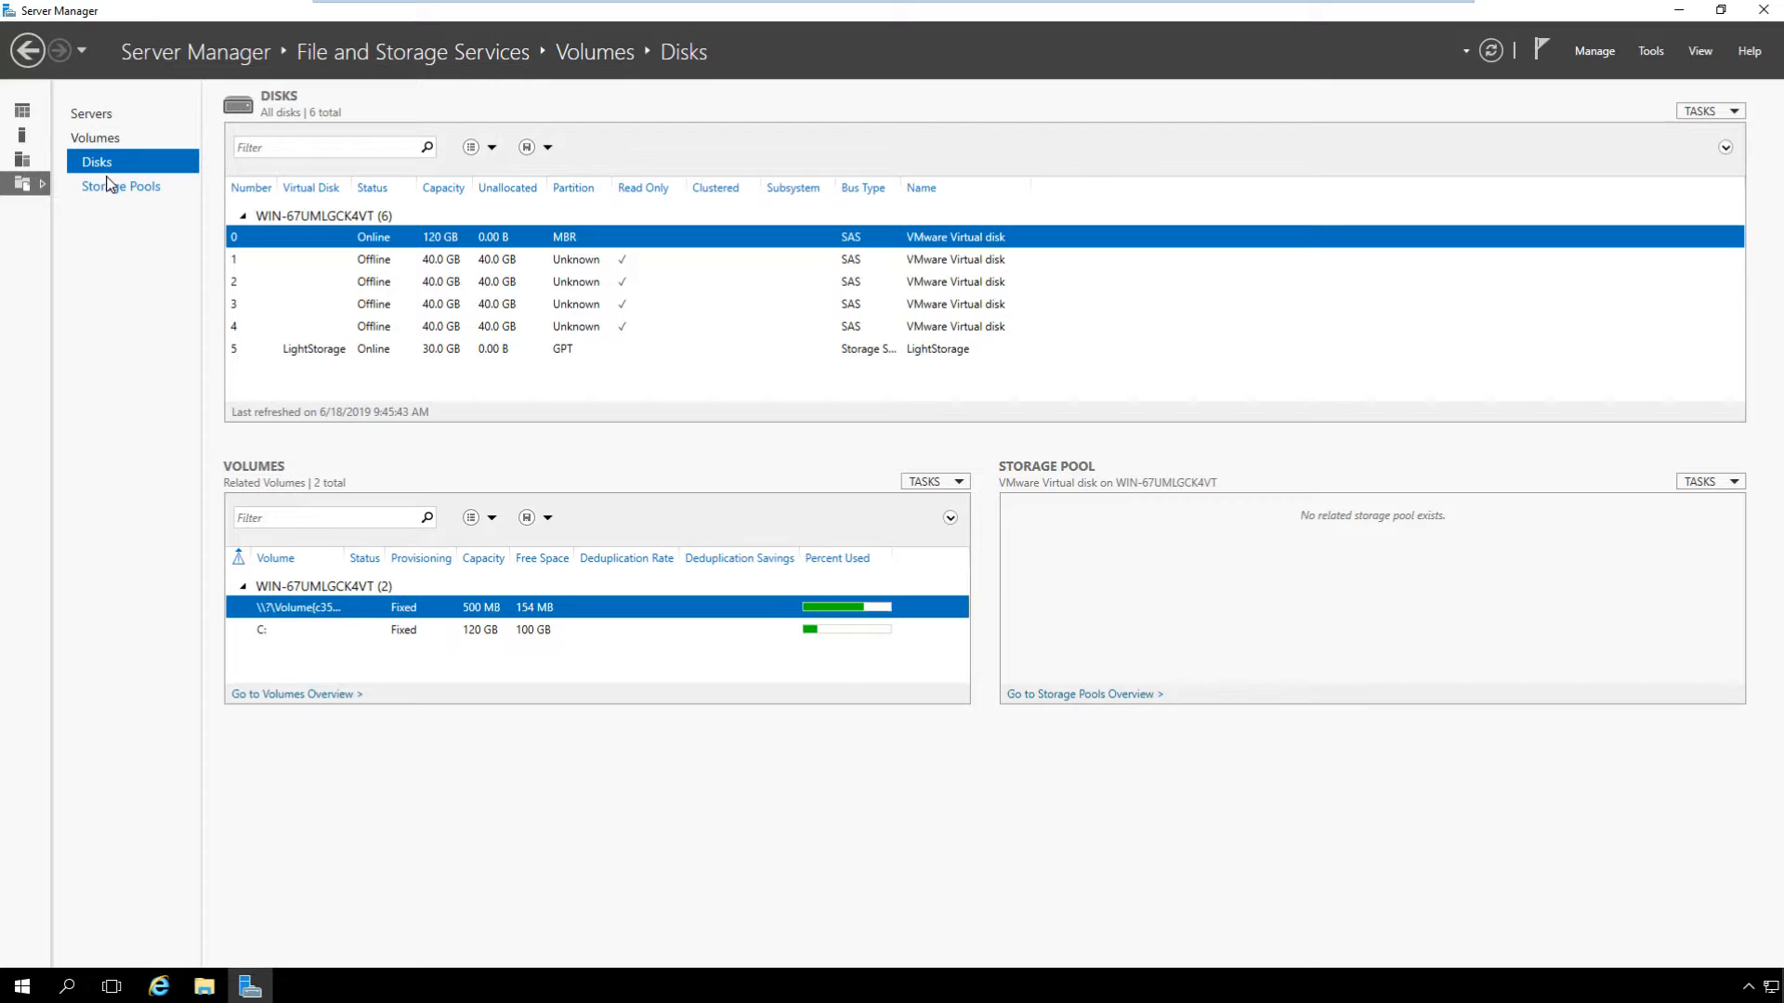
{"action": "left_click", "coordinate": [110, 185]}
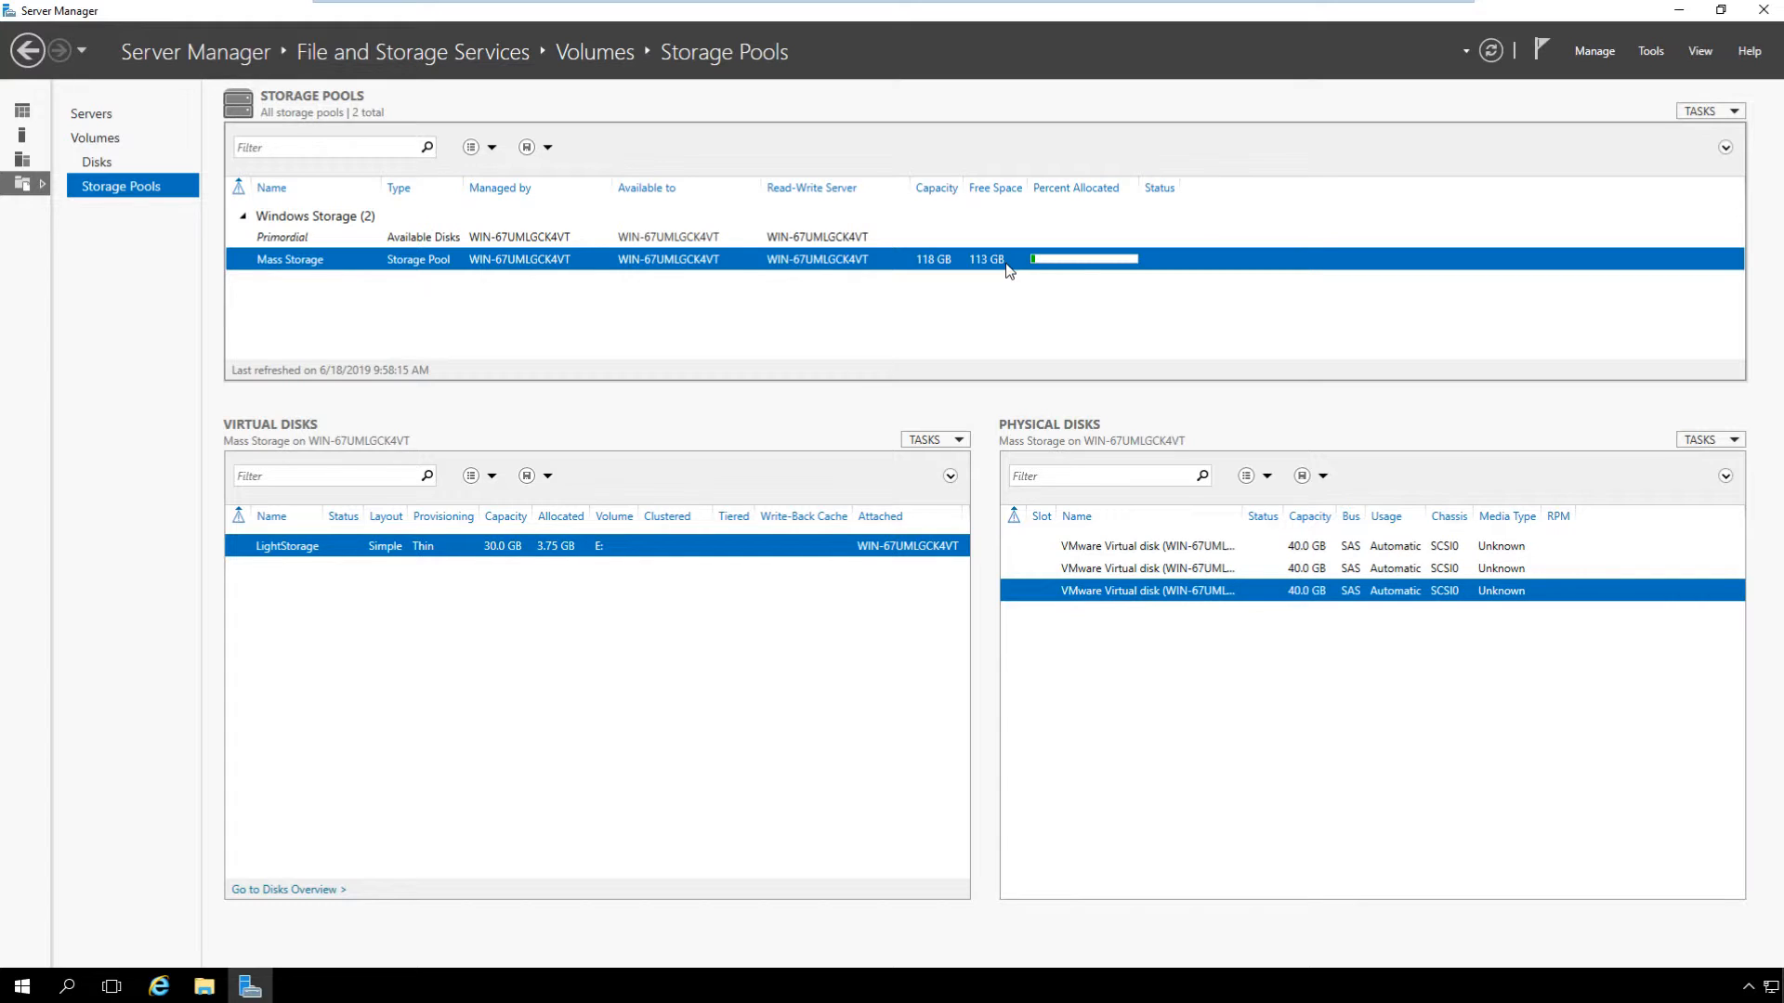
{"action": "right_click", "coordinate": [772, 277]}
{"action": "left_click", "coordinate": [803, 315]}
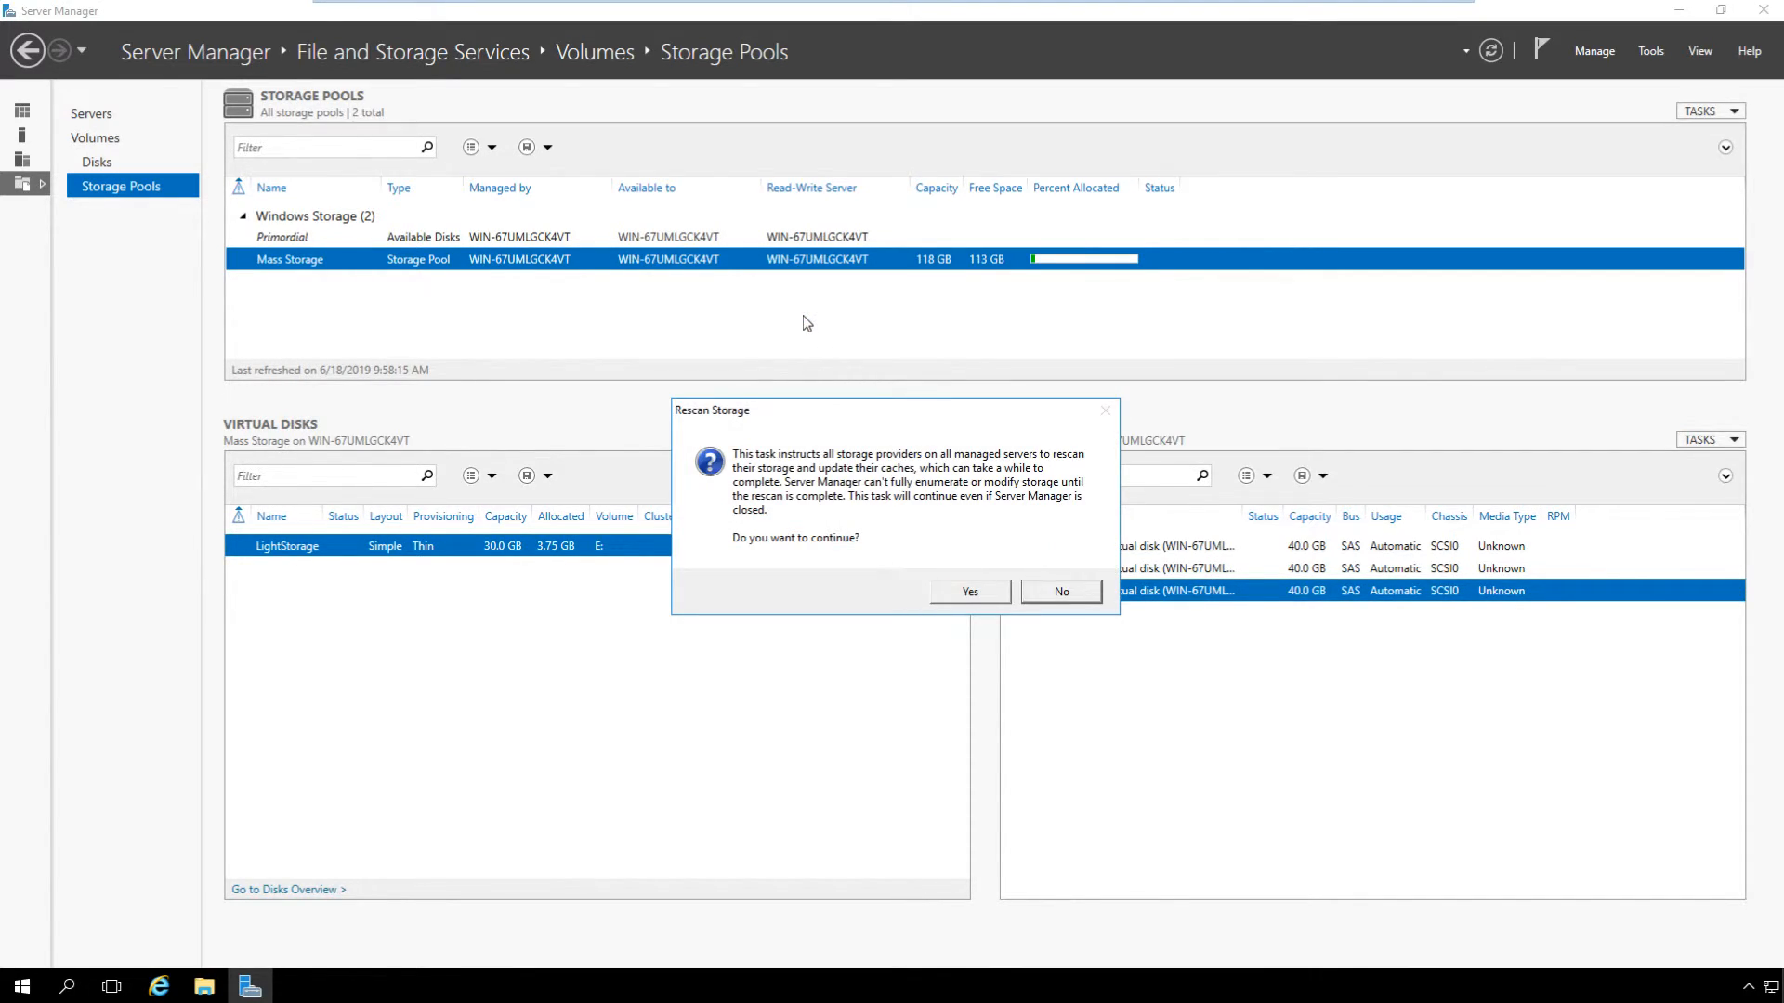
{"action": "left_click", "coordinate": [940, 590]}
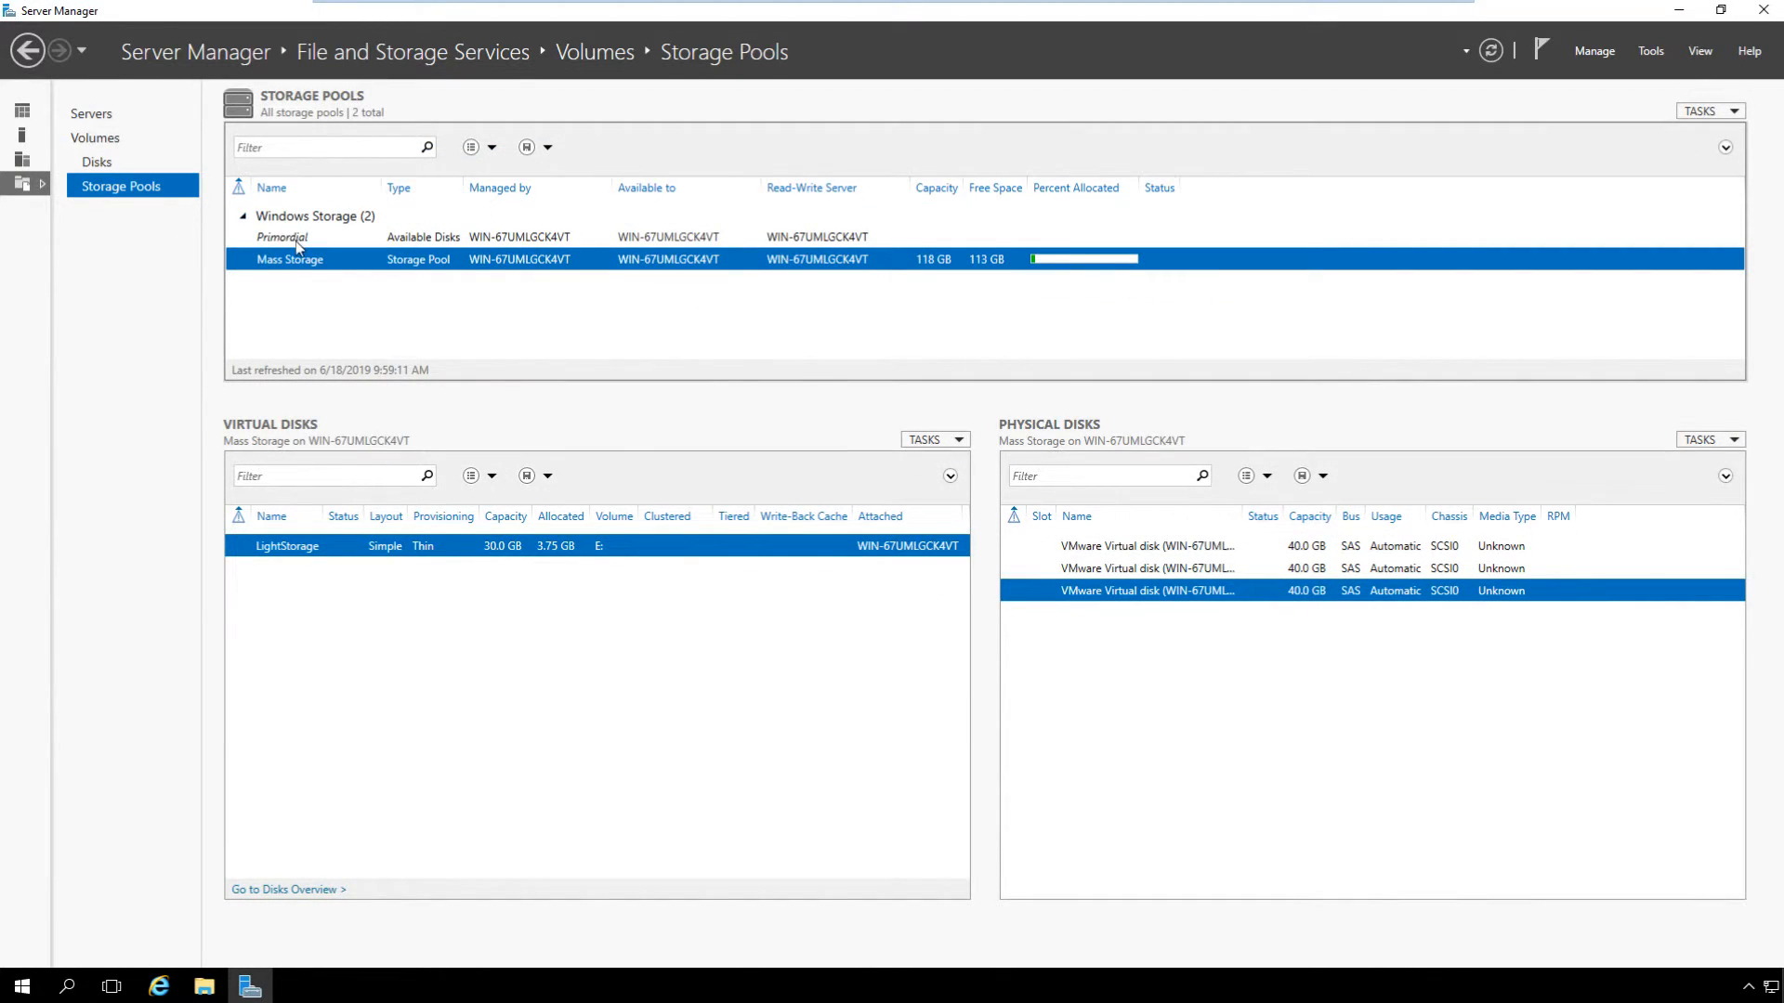
Inspect the Primordial pool's available disk and add that 40 GB VMware Virtual disk to the Mass Storage pool with Automatic allocation
{"action": "left_click", "coordinate": [299, 243]}
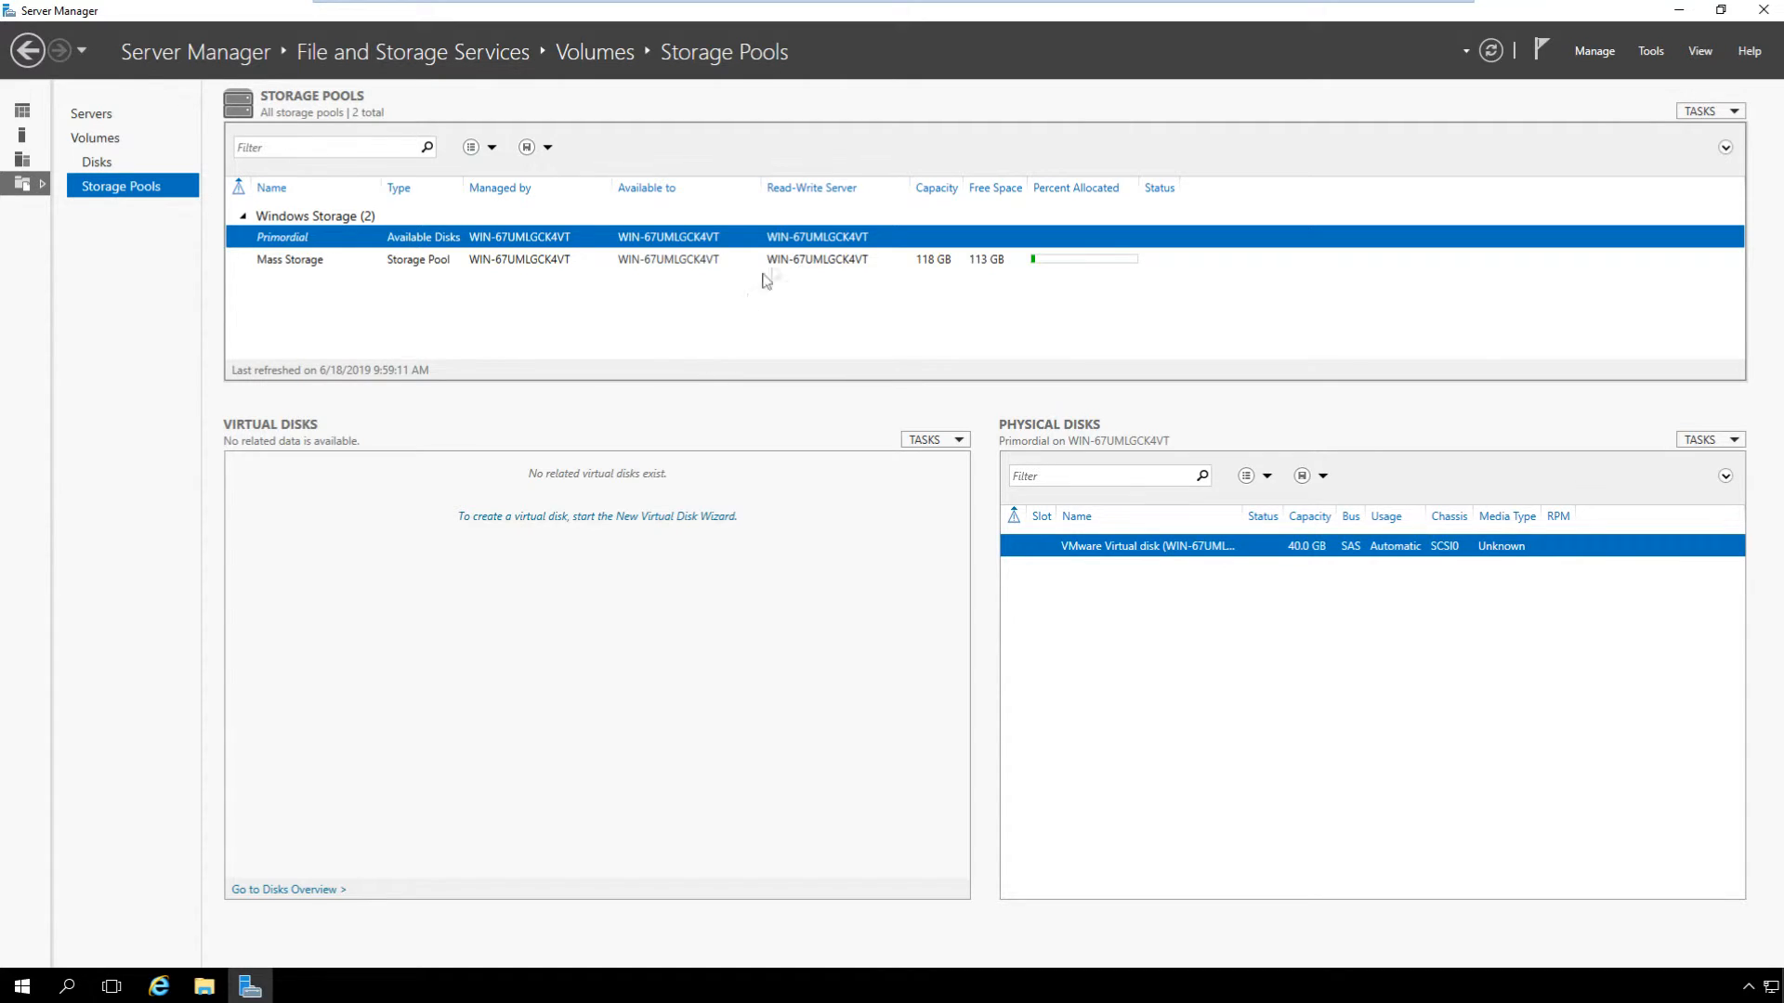
{"action": "left_click", "coordinate": [943, 264]}
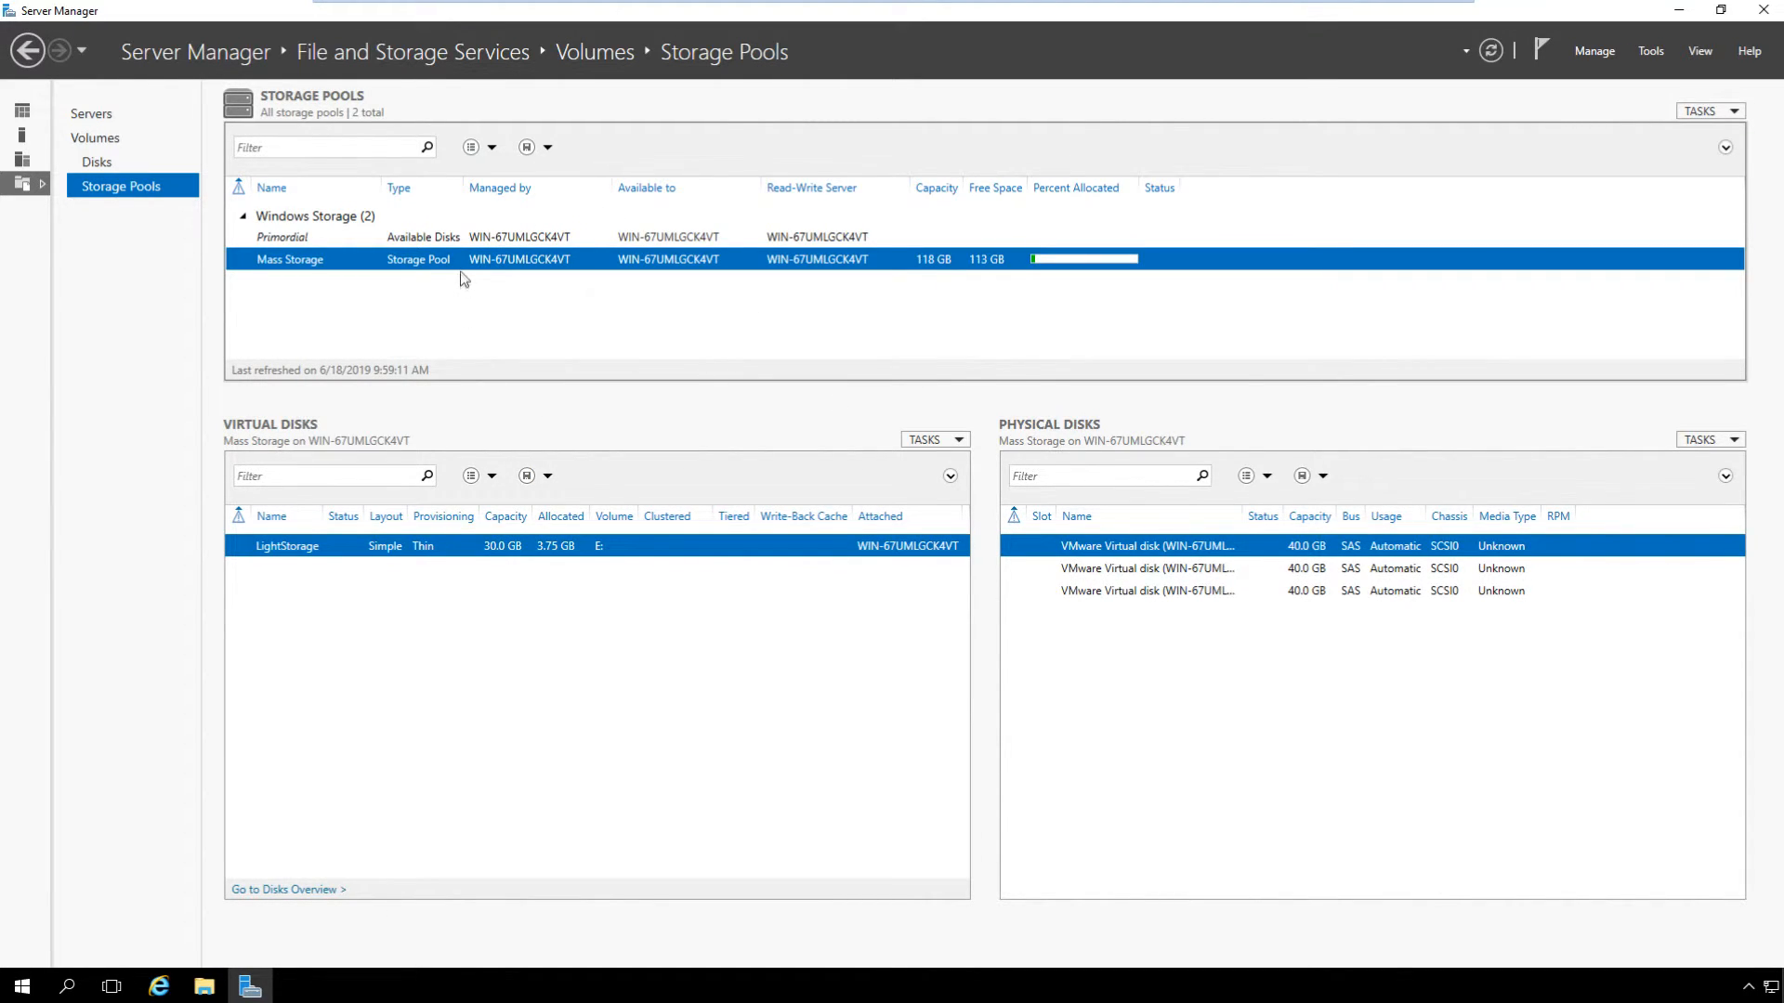
{"action": "right_click", "coordinate": [463, 273]}
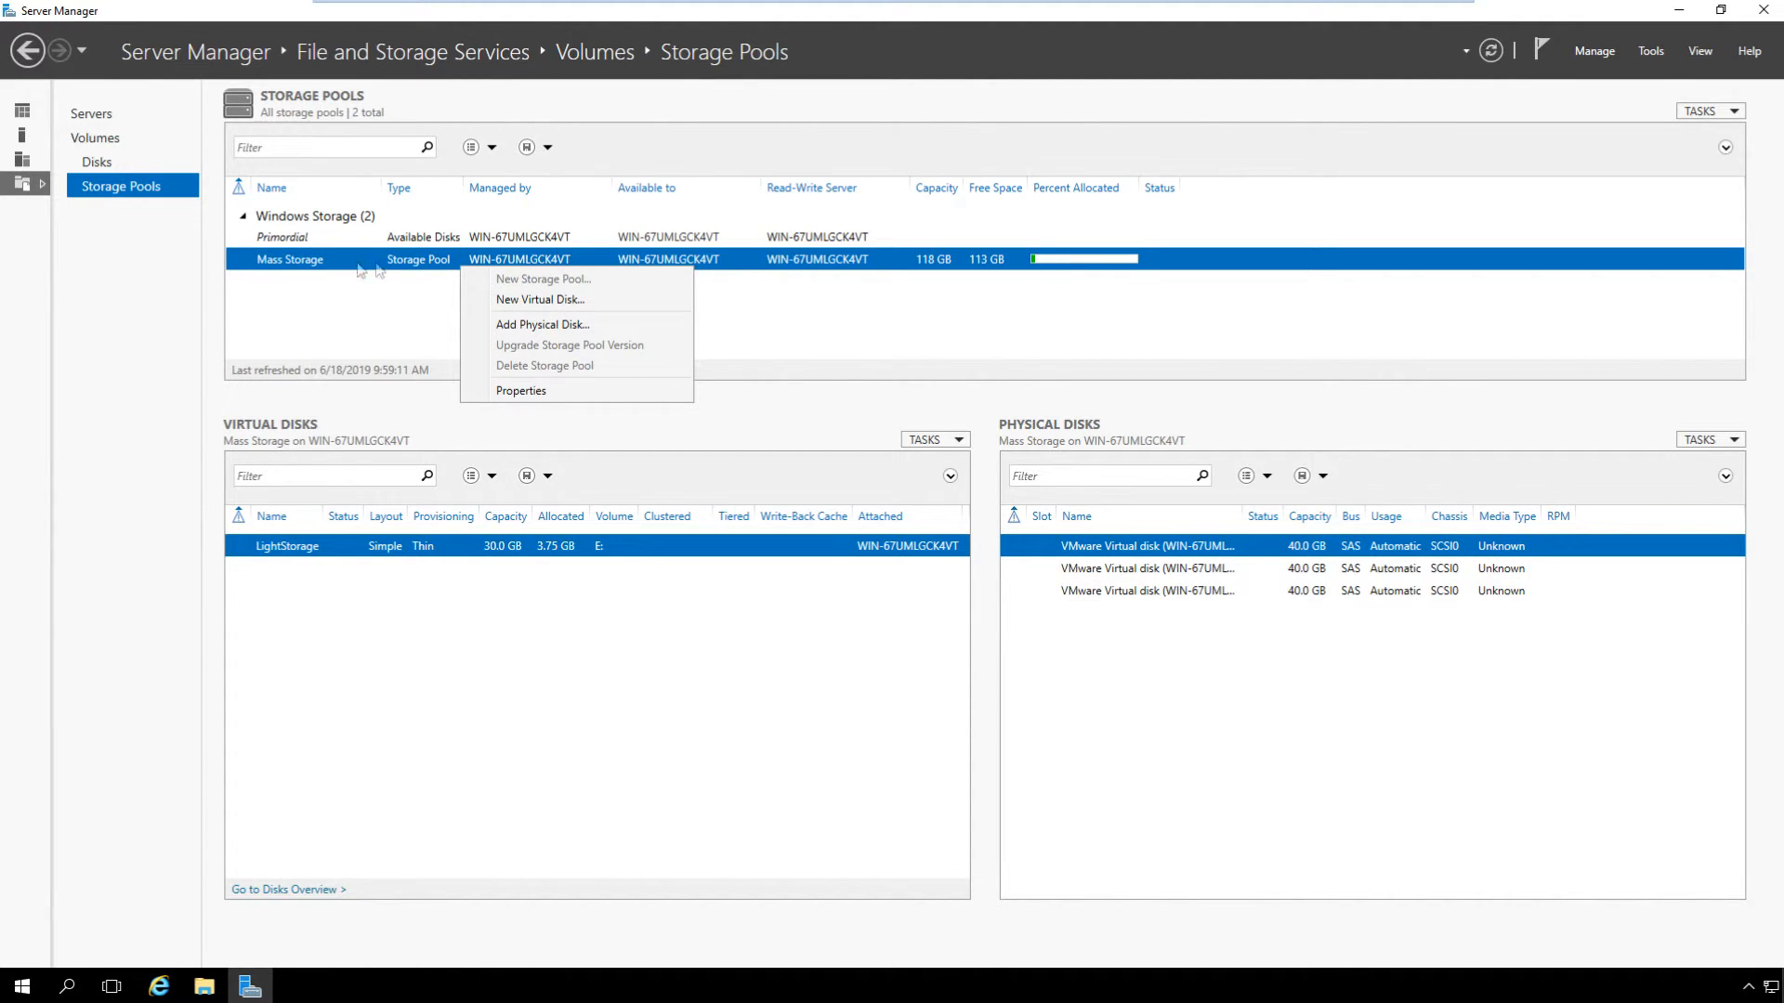
{"action": "left_click", "coordinate": [538, 325]}
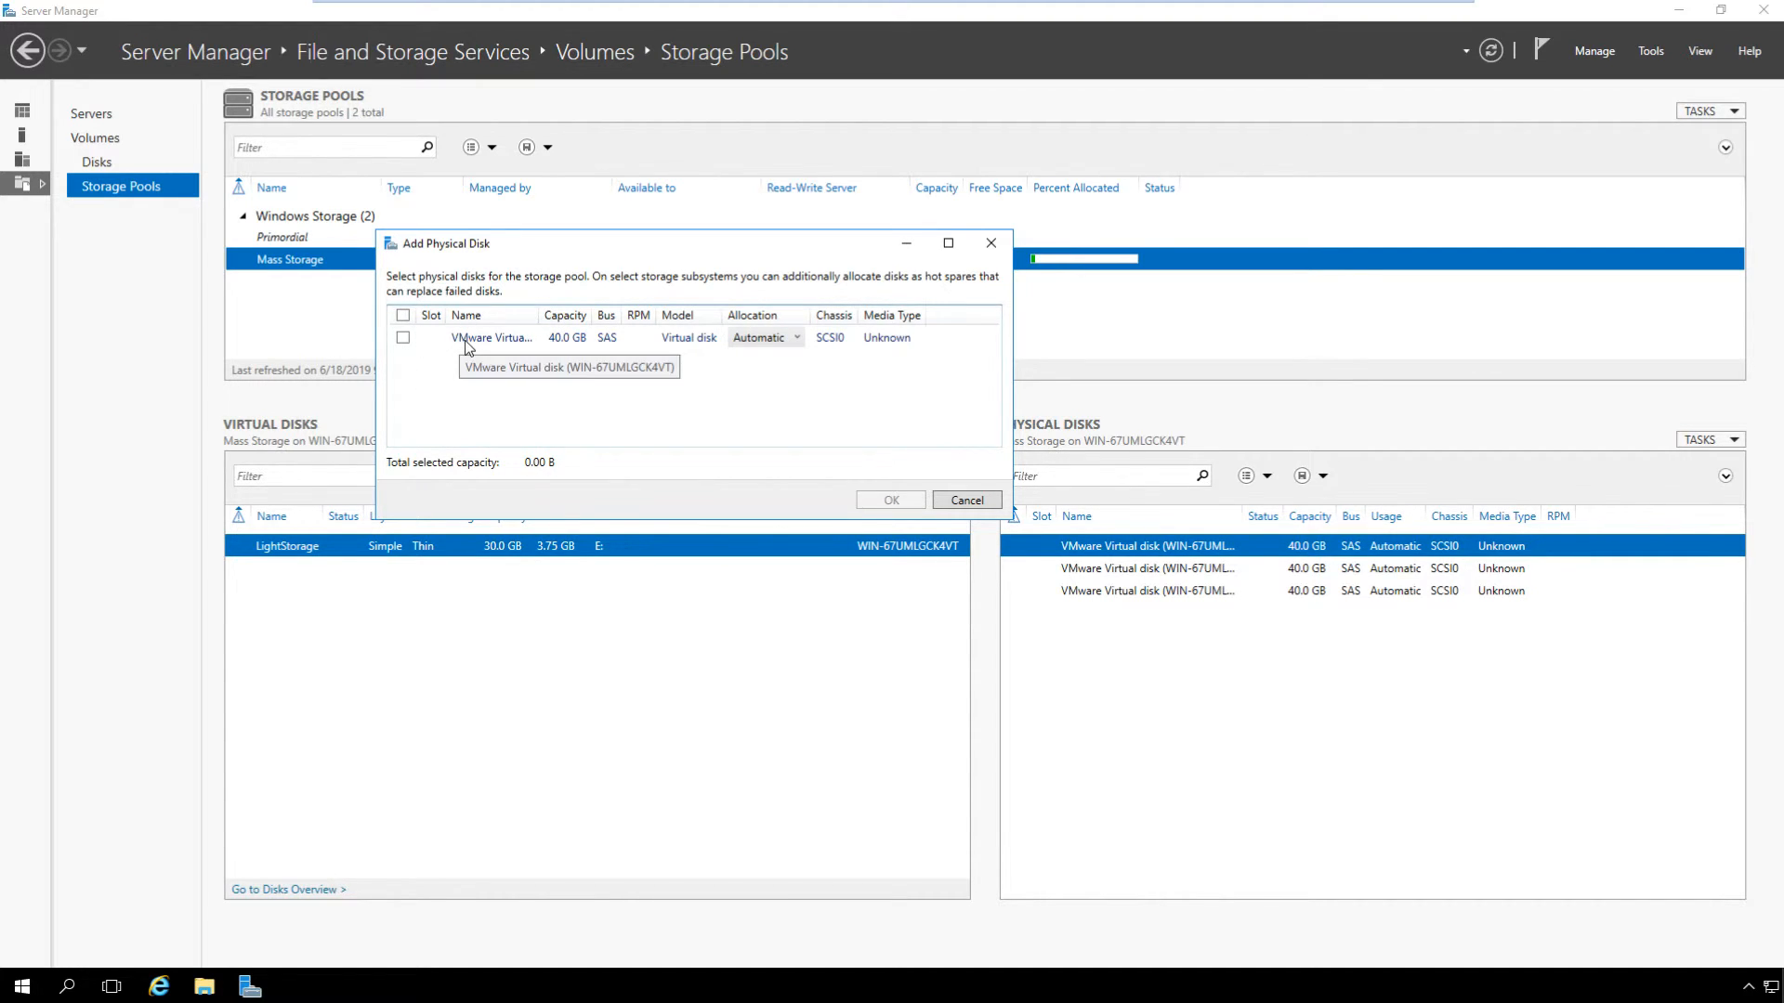
{"action": "left_click", "coordinate": [403, 338]}
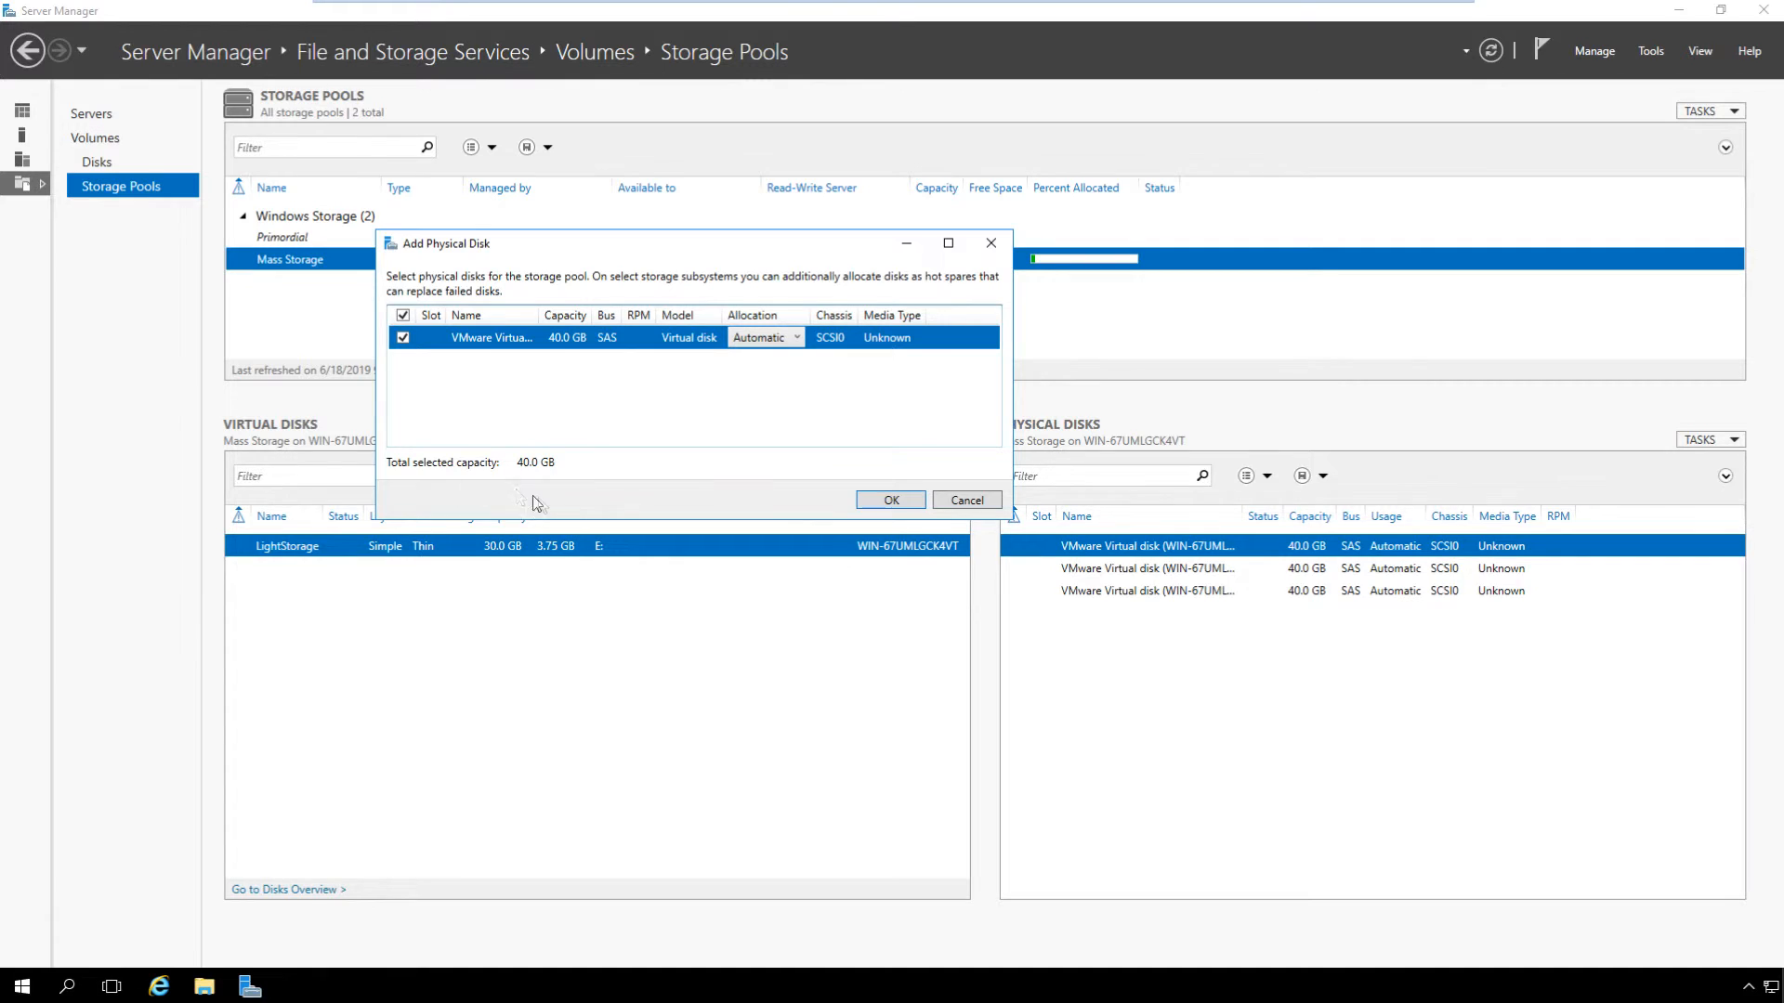
{"action": "left_click", "coordinate": [896, 511]}
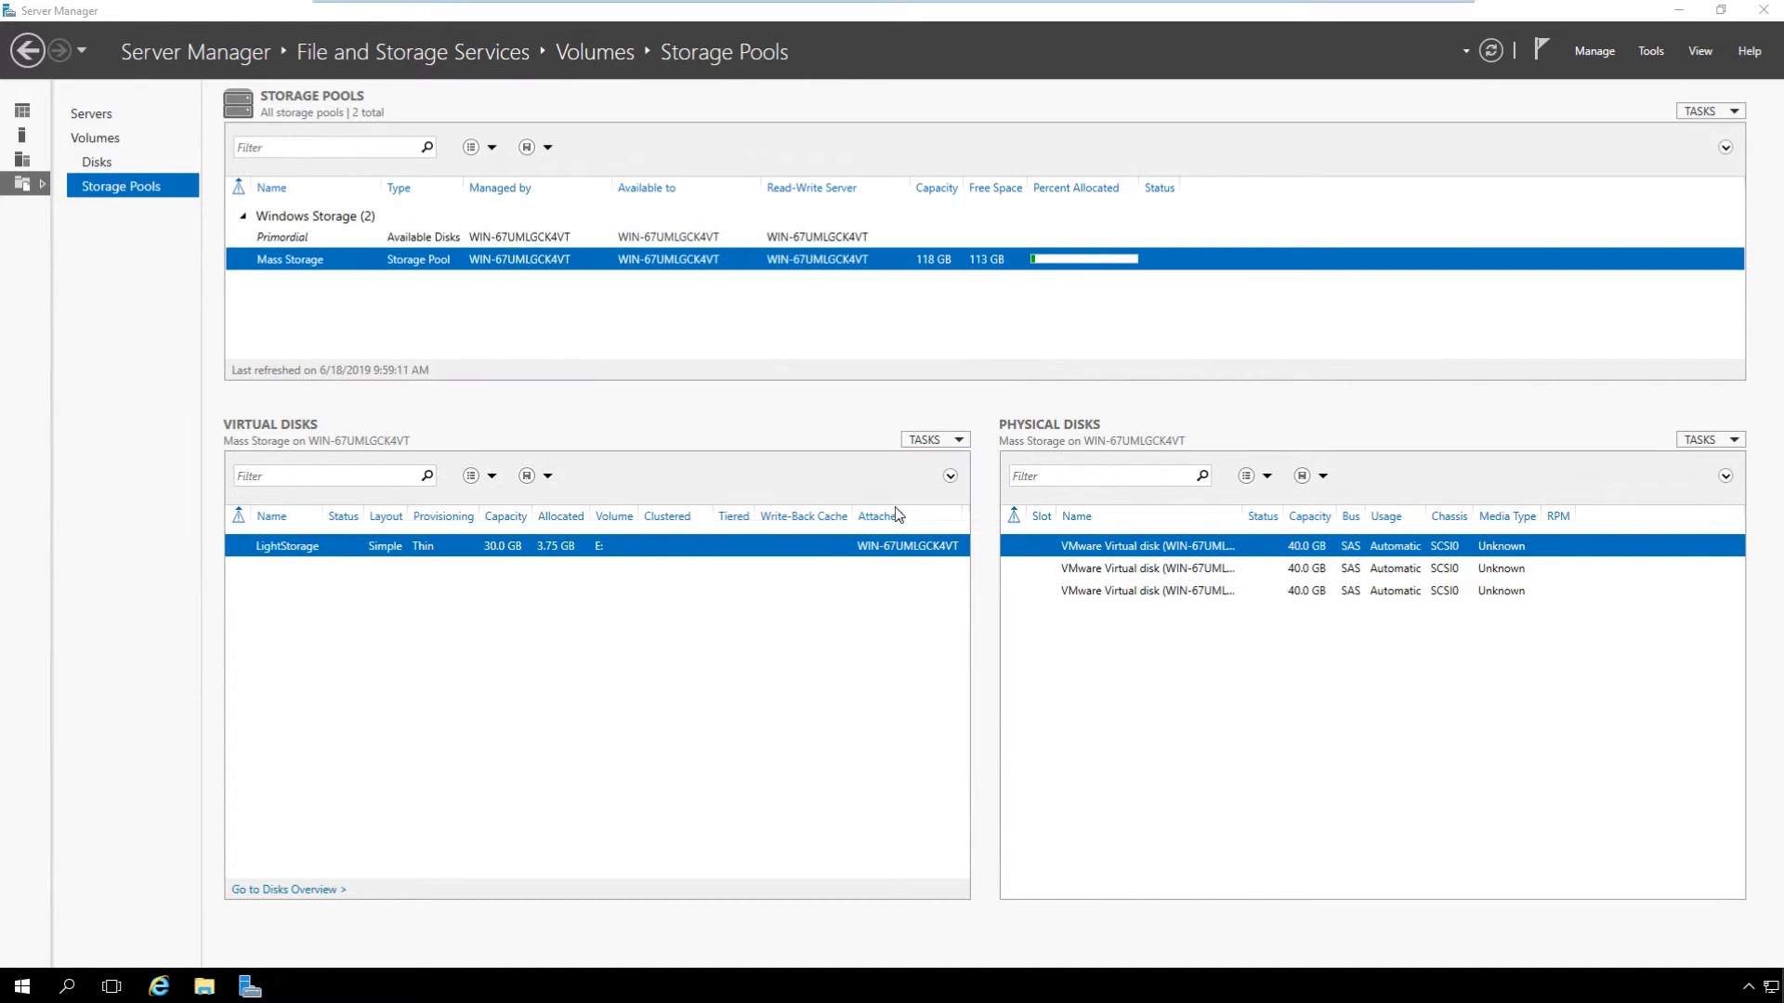